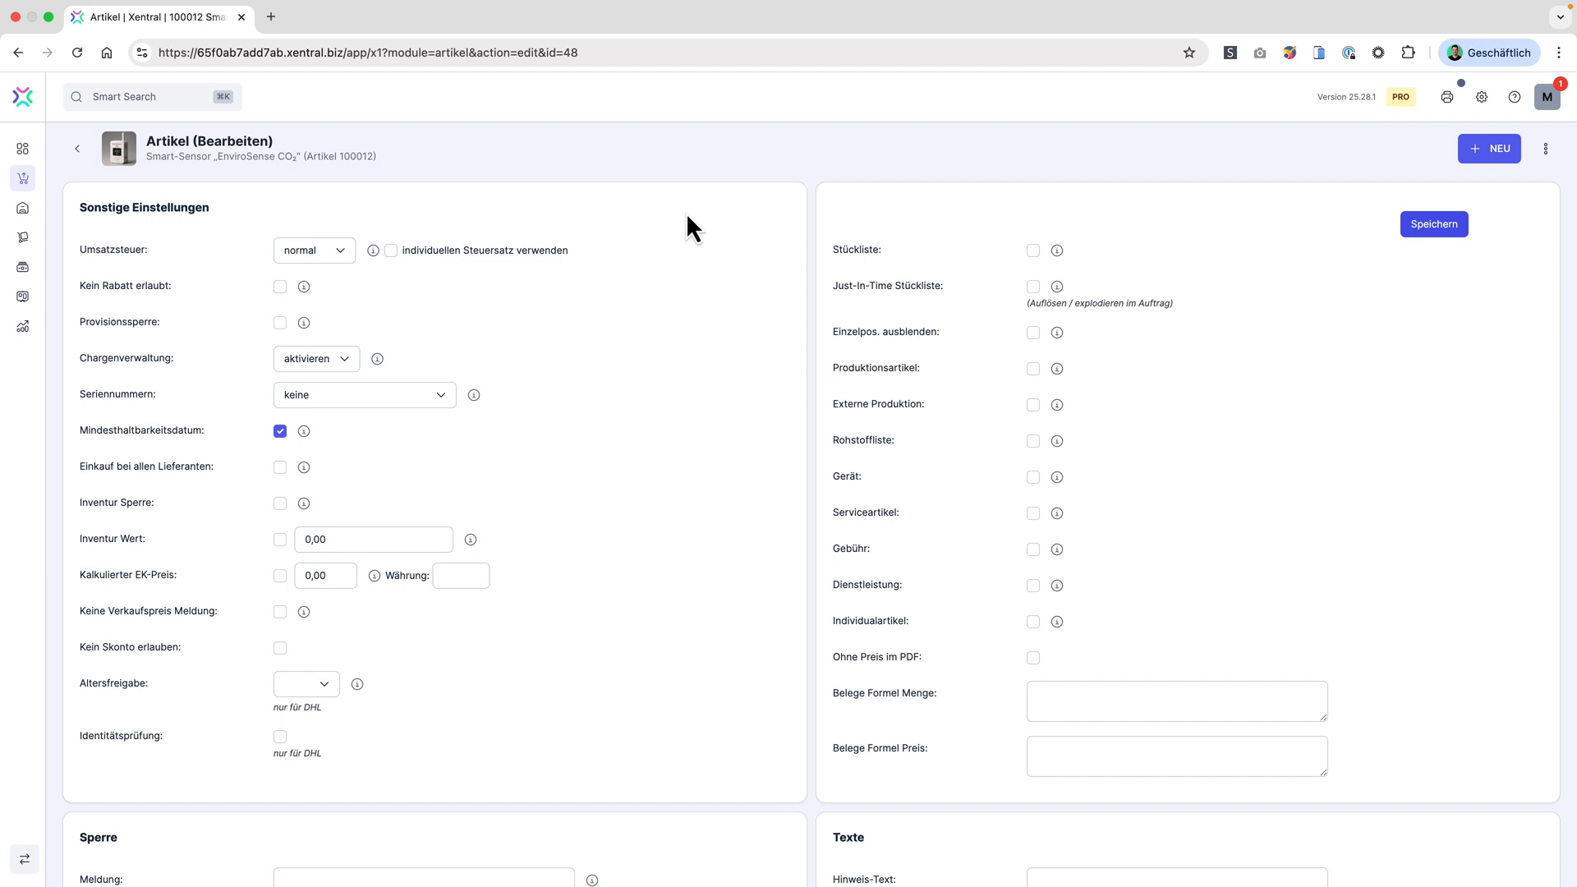
# Step: Set the article's Seriennummern option to "Originale einlagern und nutzen" and save the article
pyautogui.click(317, 360)
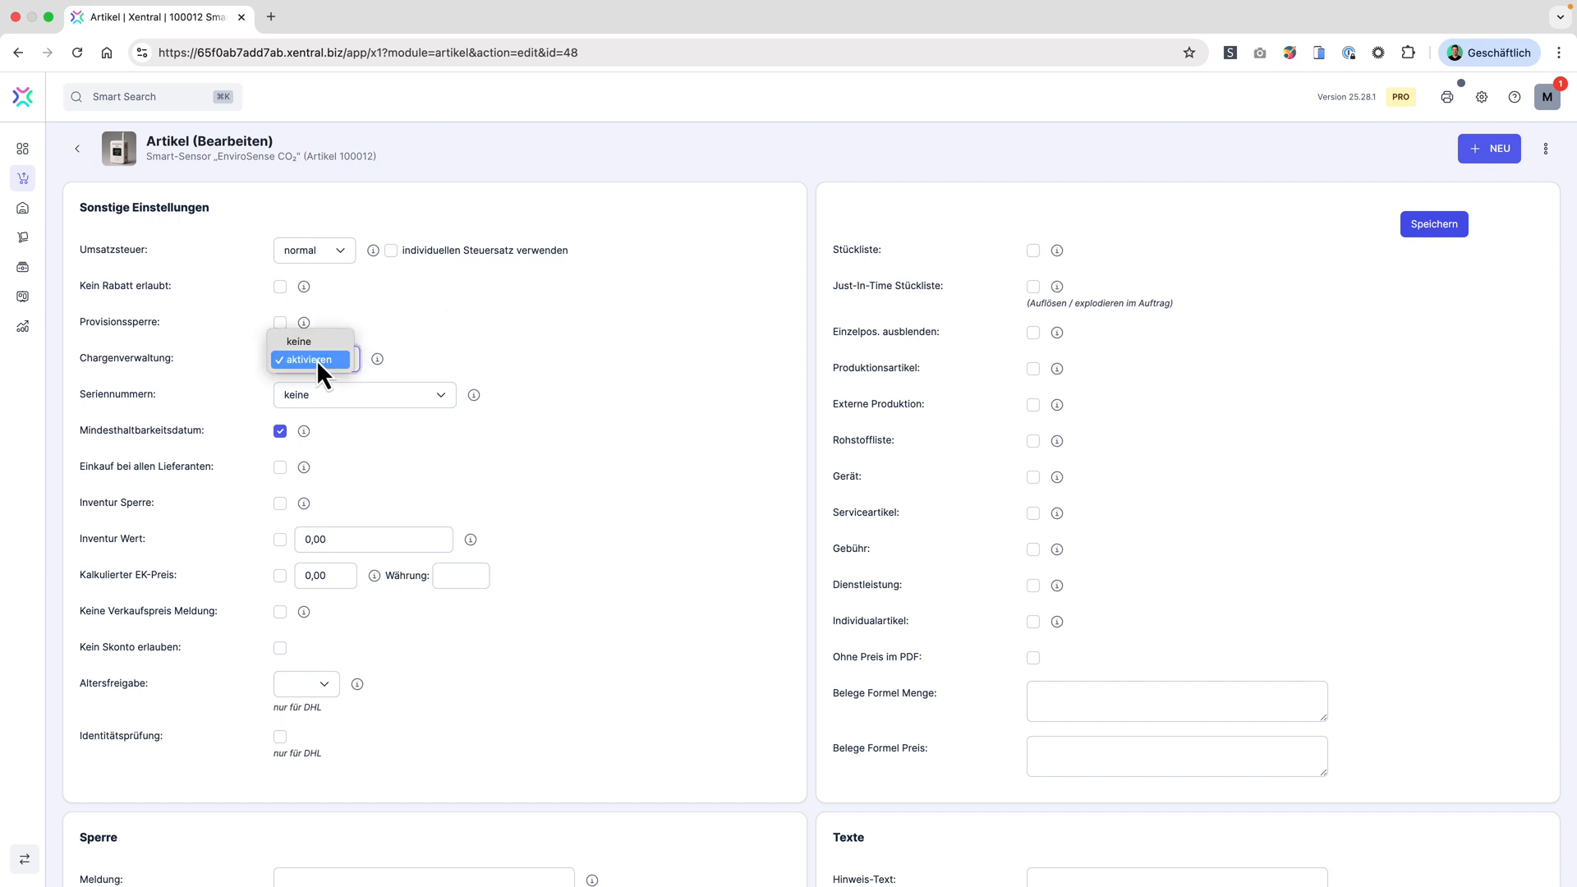
pyautogui.click(452, 353)
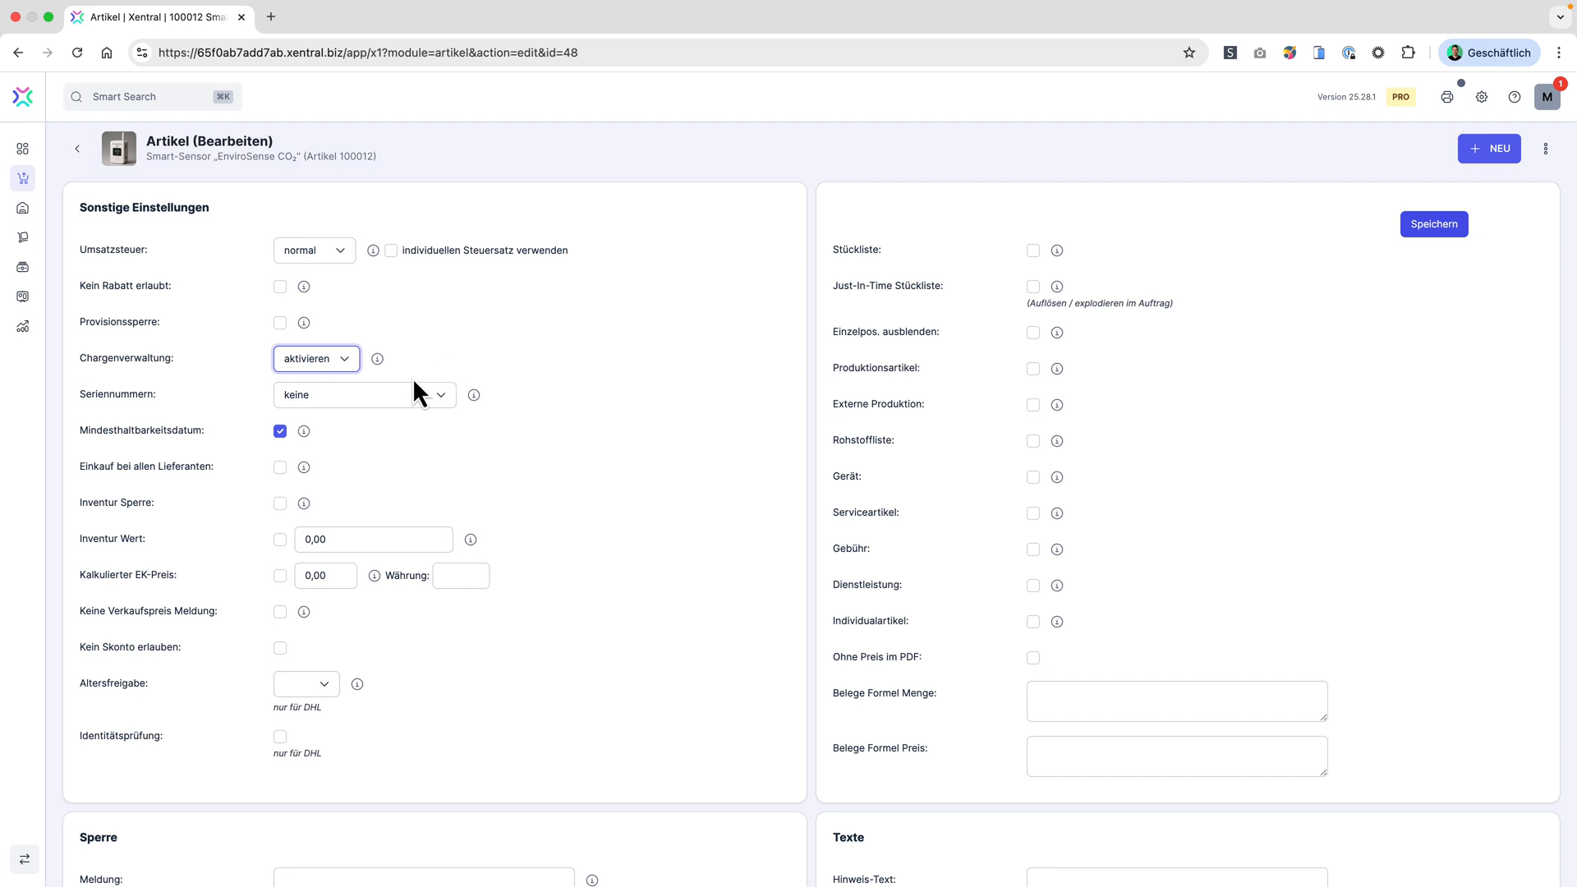
pyautogui.click(391, 397)
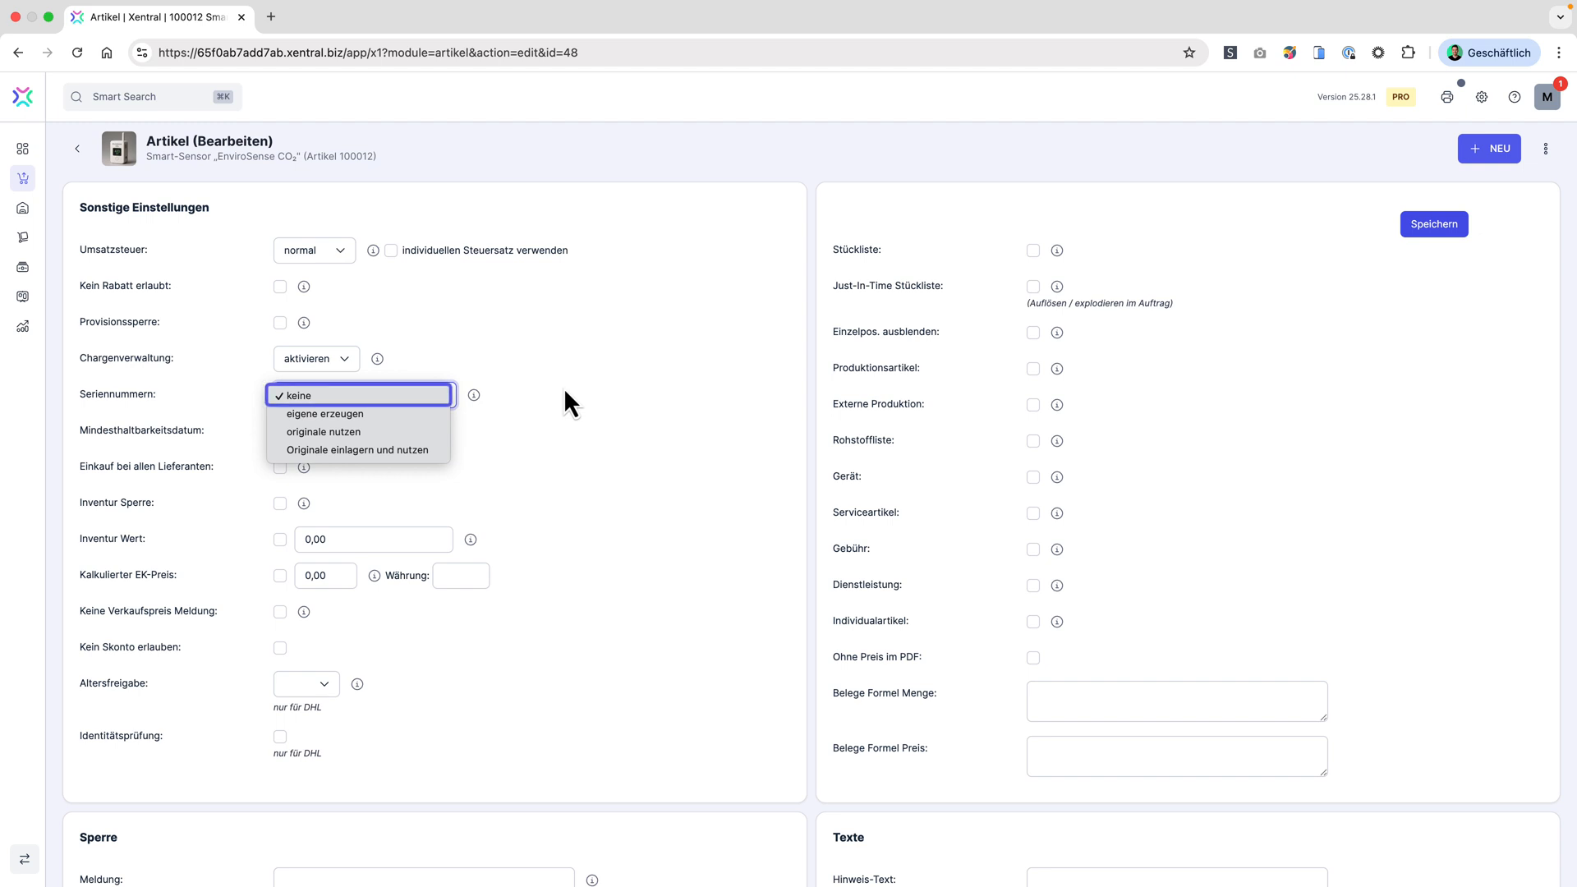
pyautogui.press('Down')
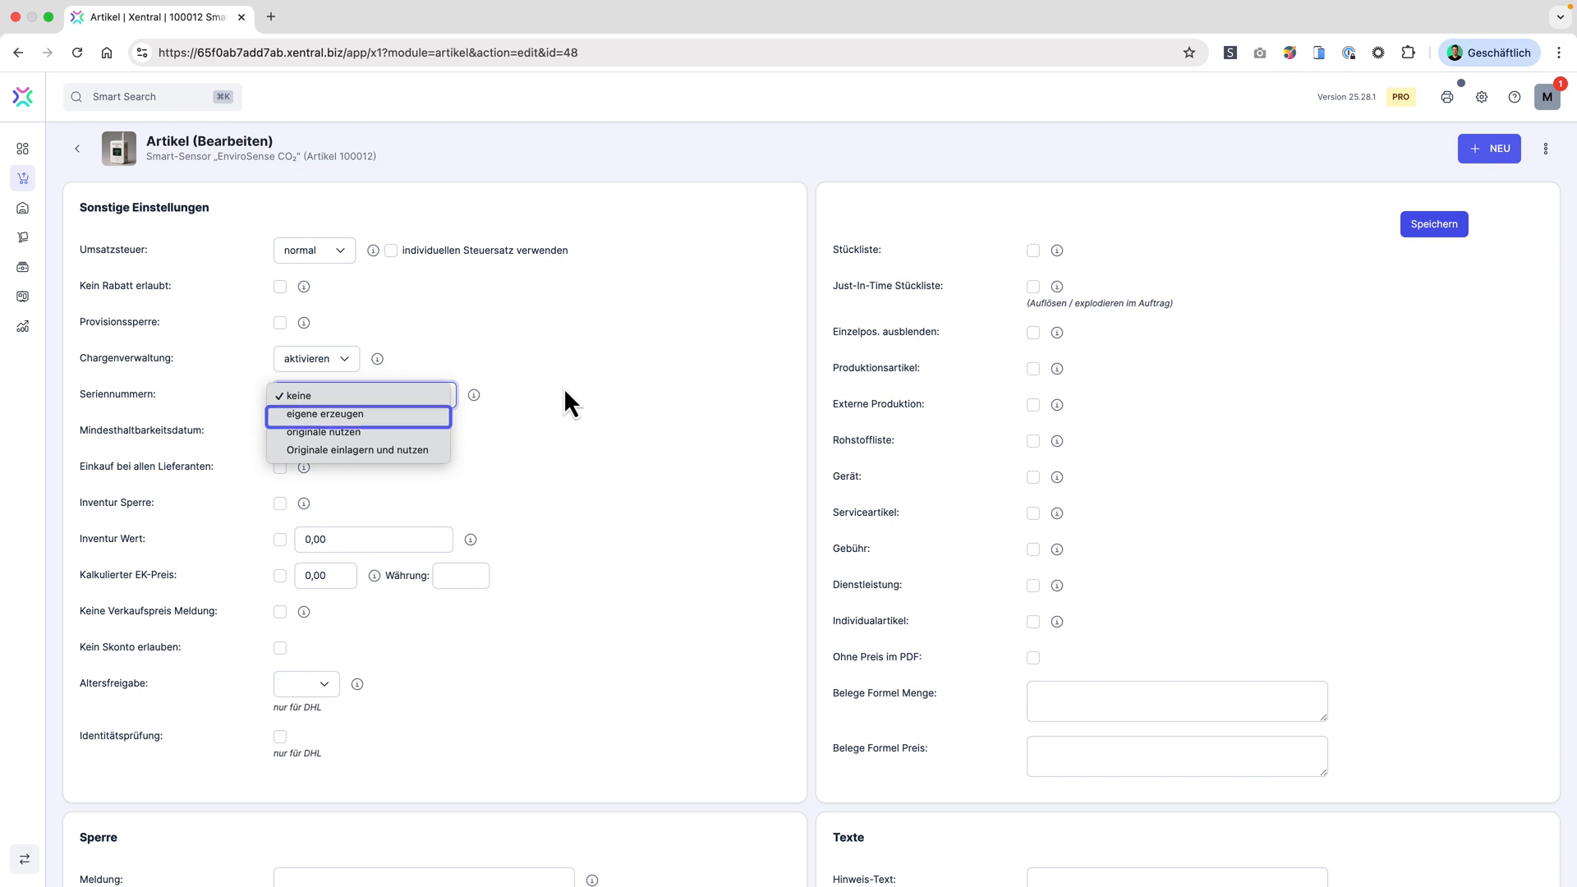
pyautogui.press('Down')
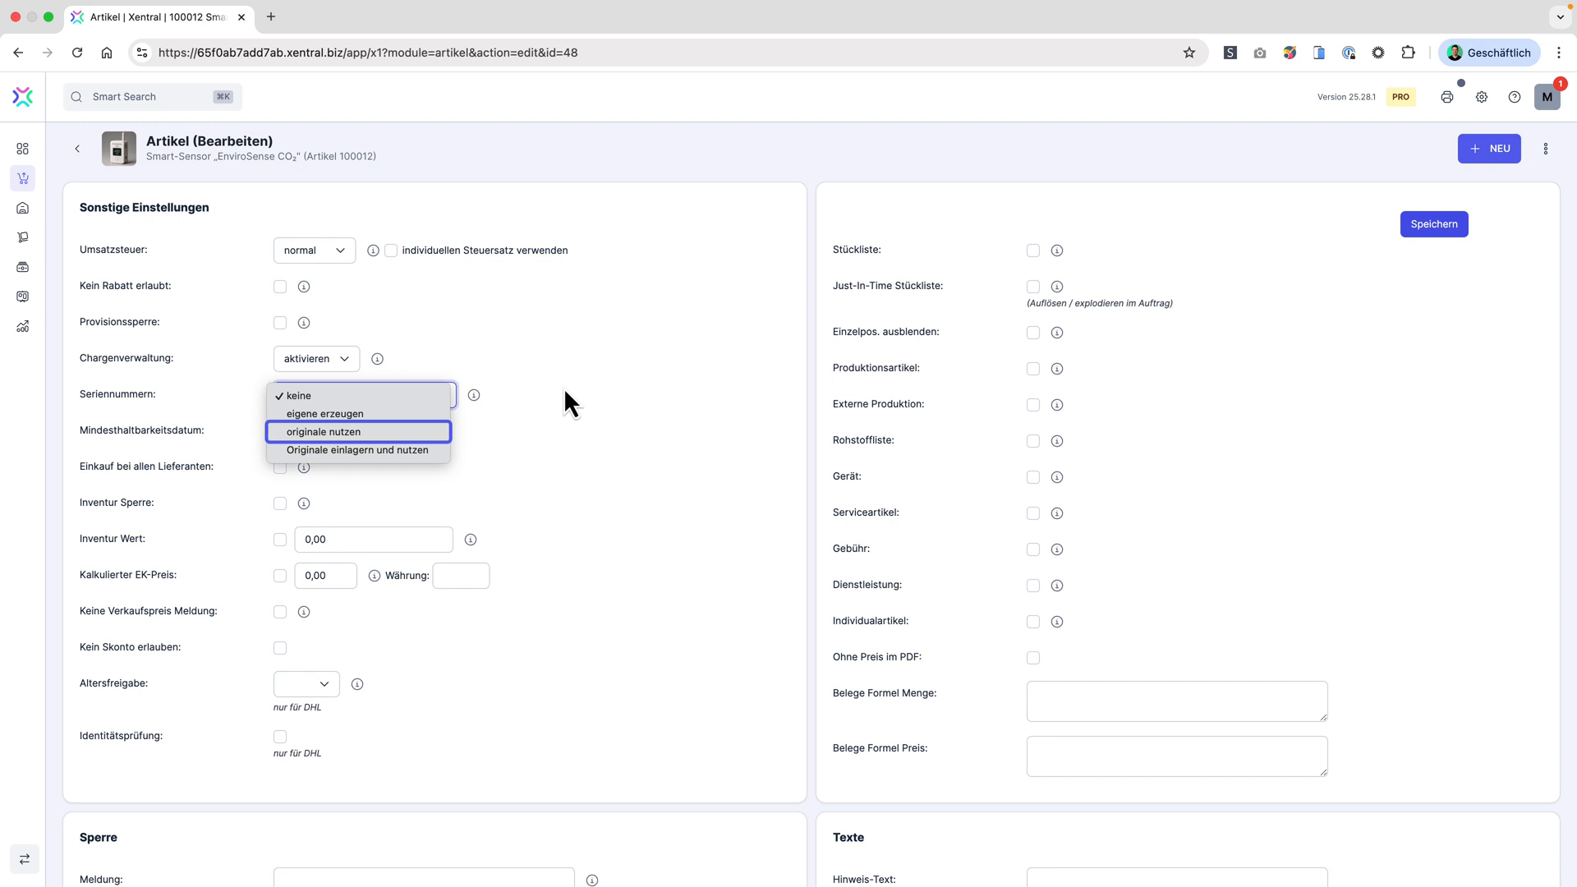
pyautogui.press('Down')
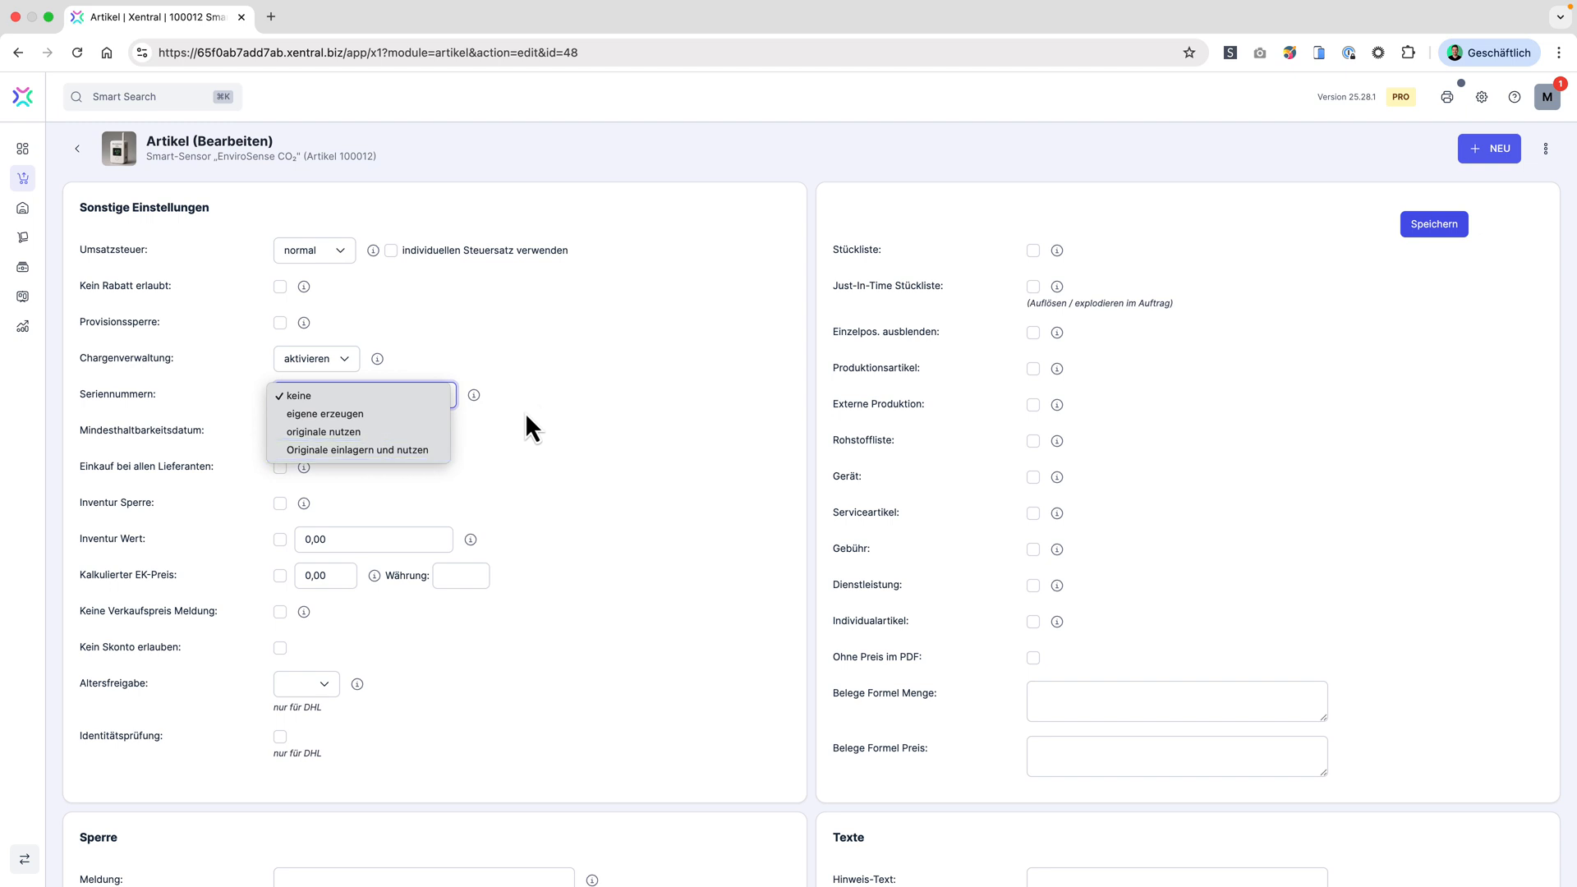
pyautogui.click(396, 451)
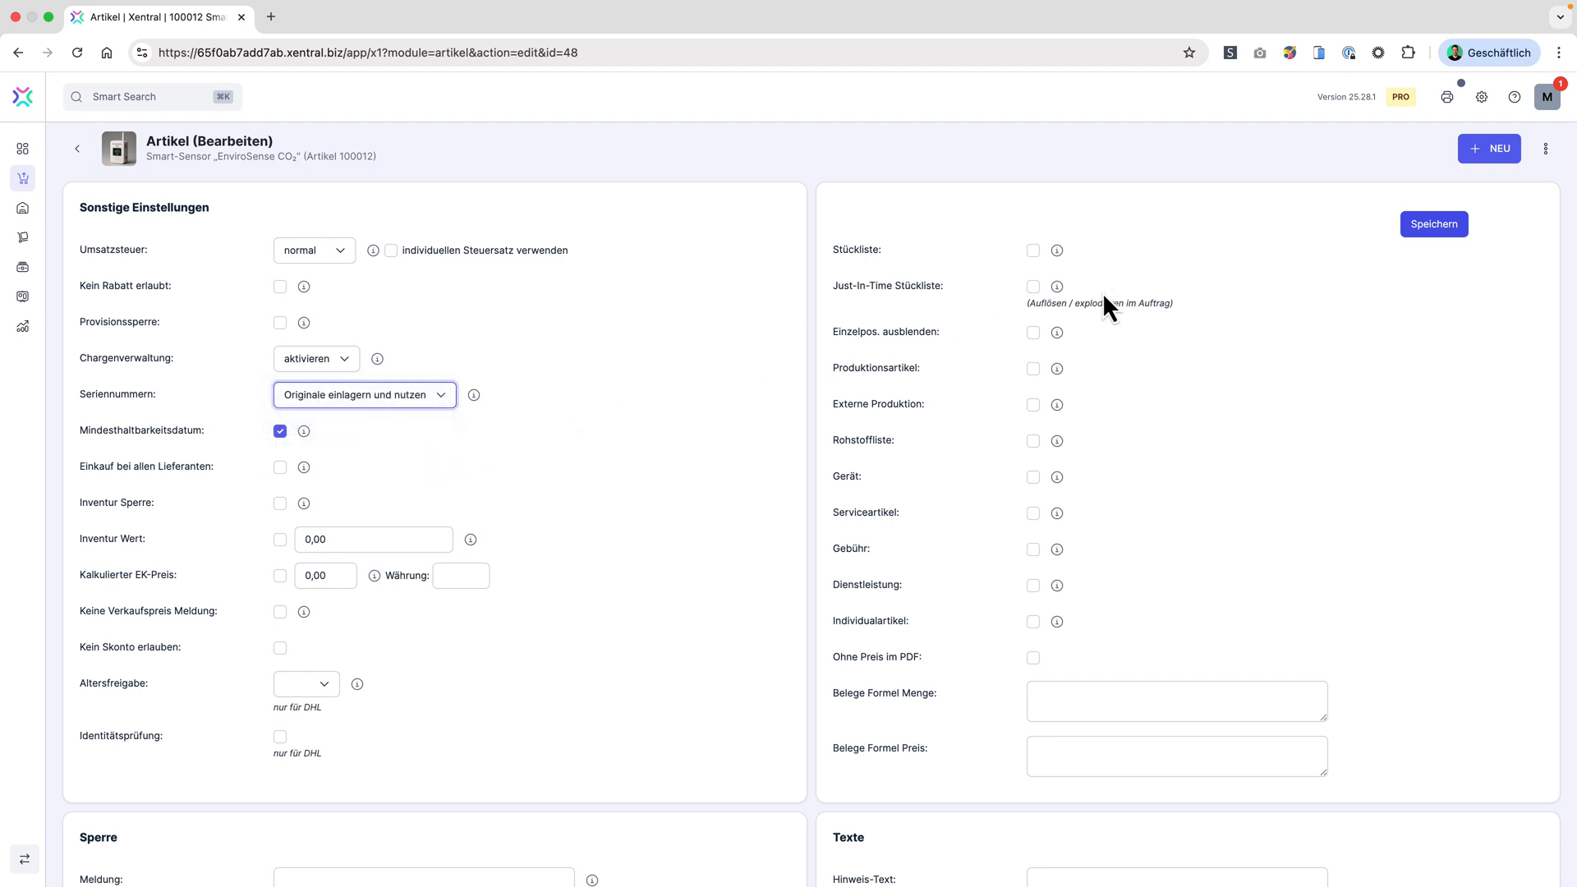
pyautogui.click(1437, 230)
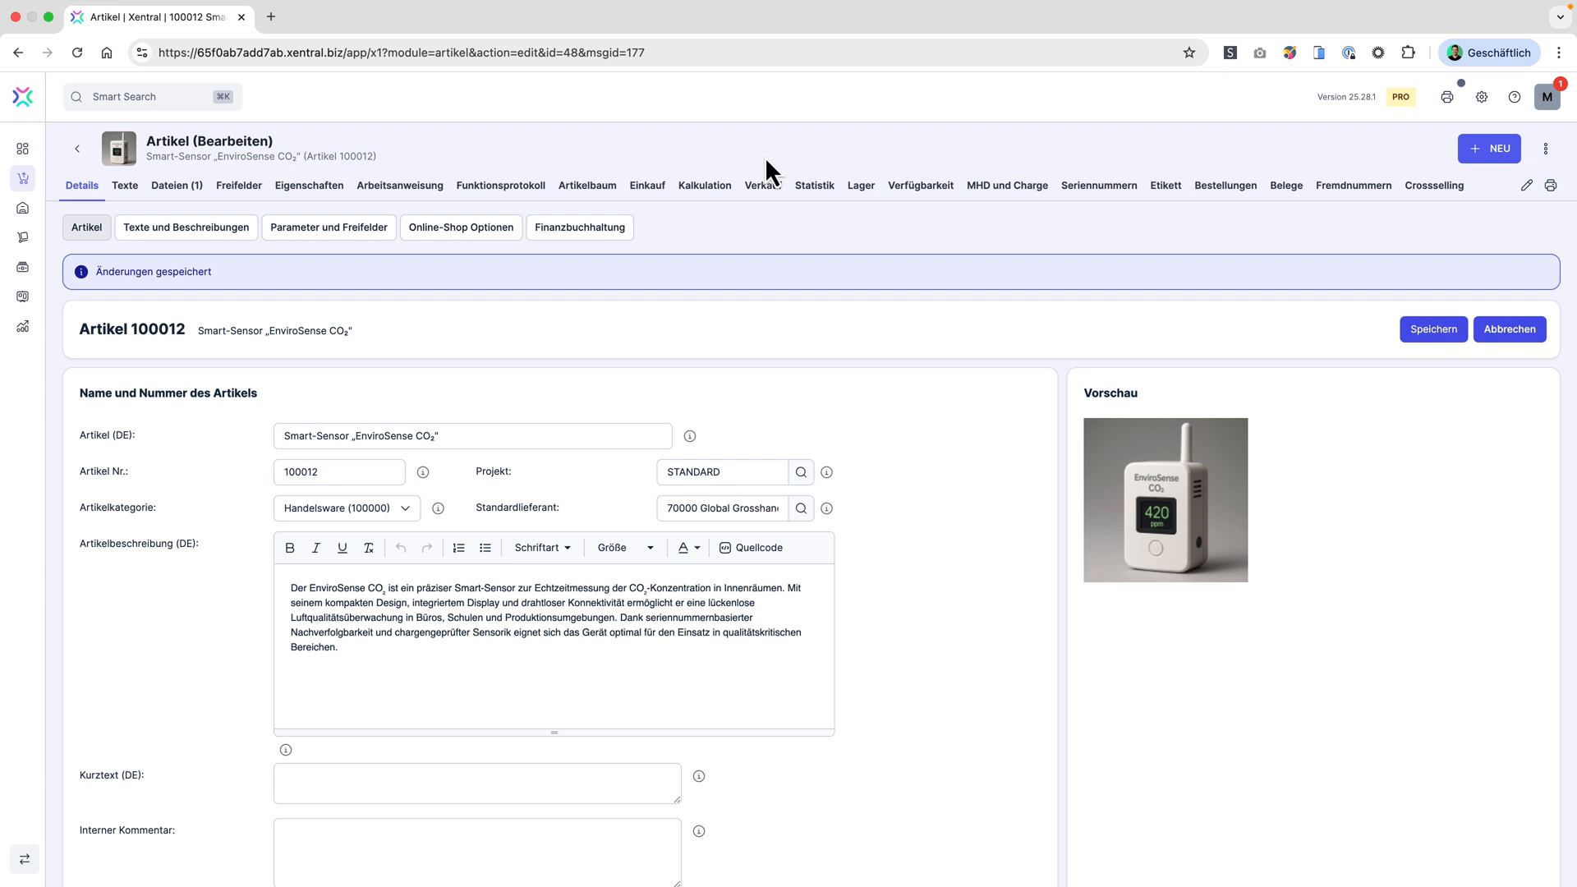
# Step: Open the warehouse's Paket Annahme page in a new browser tab and switch to it
pyautogui.click(23, 211)
pyautogui.rightClick(124, 357)
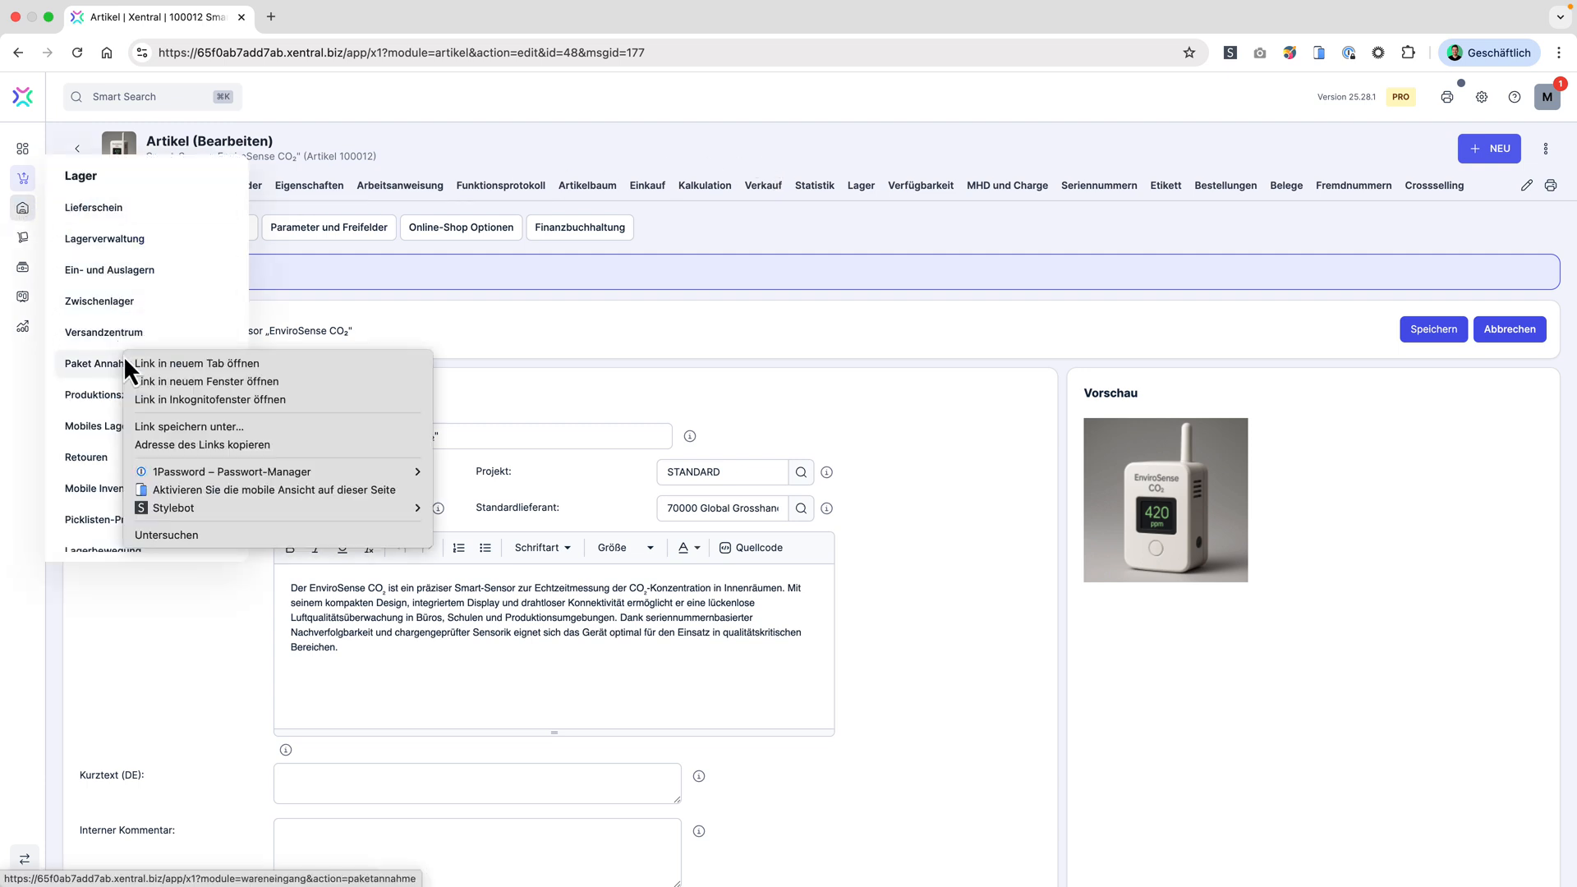
pyautogui.click(163, 362)
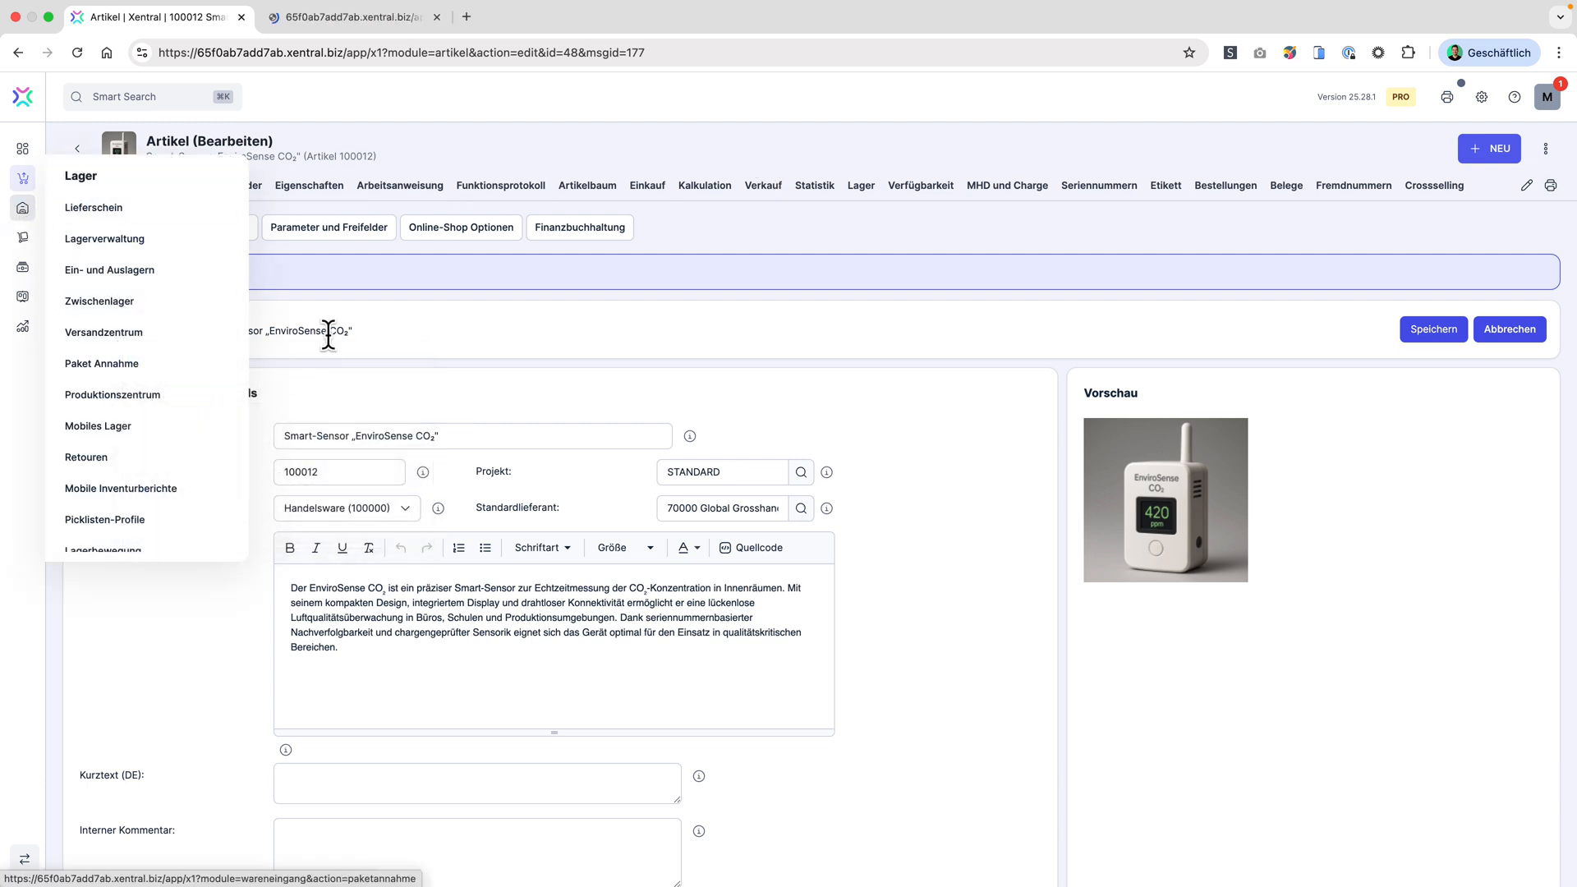
pyautogui.click(373, 20)
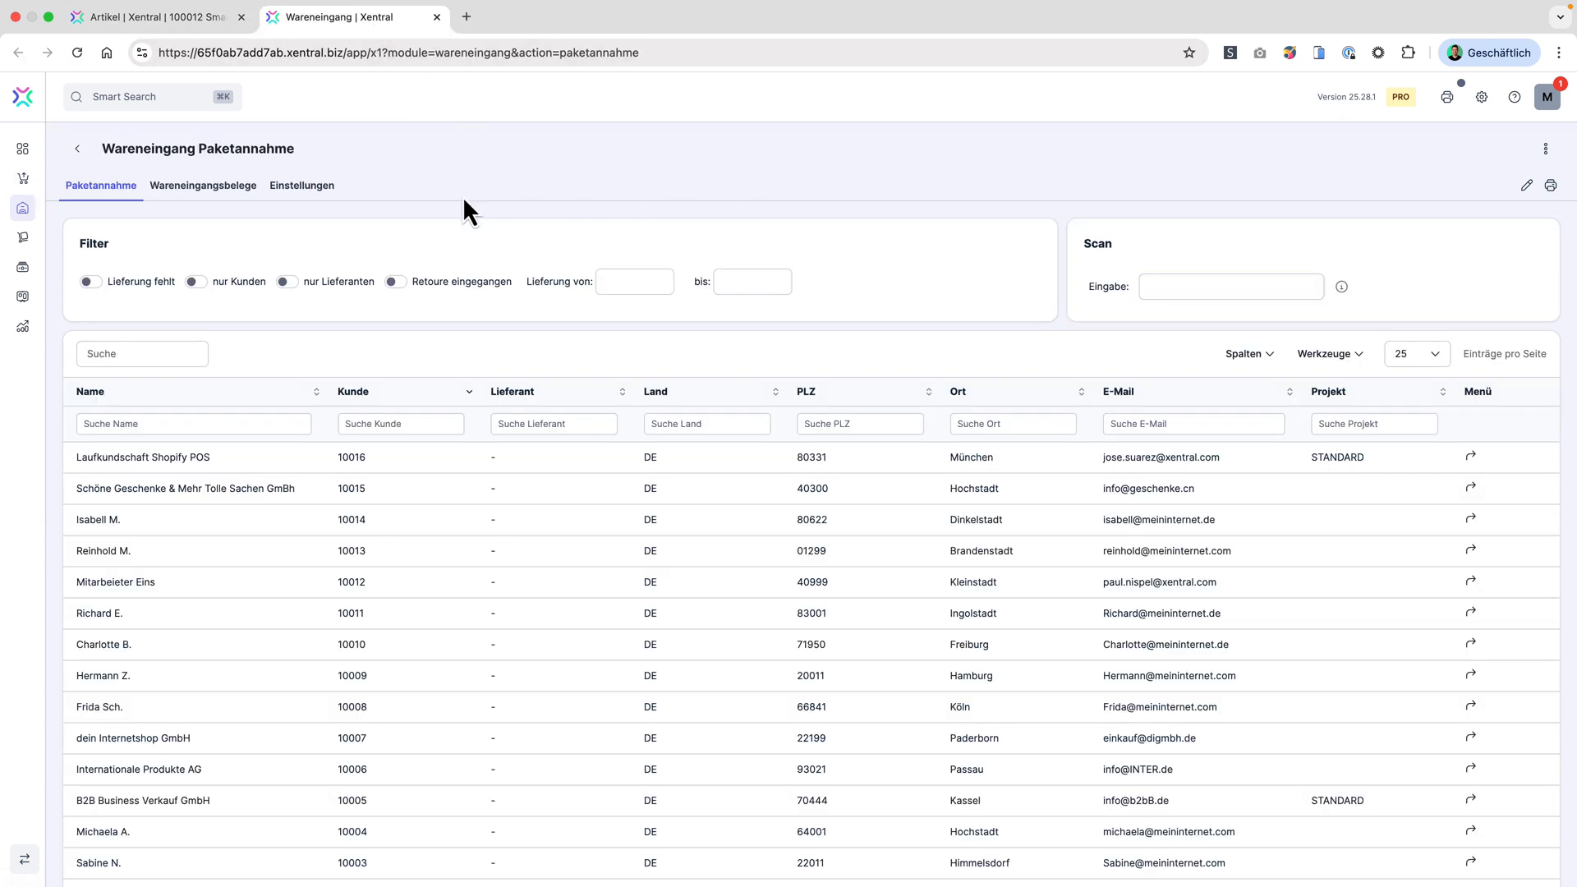
# Step: Filter the package intake by "Lieferung fehlt" and open the regular, non-quick Paketannahme for Global Grosshandel Vertrieb GmbH
pyautogui.click(91, 283)
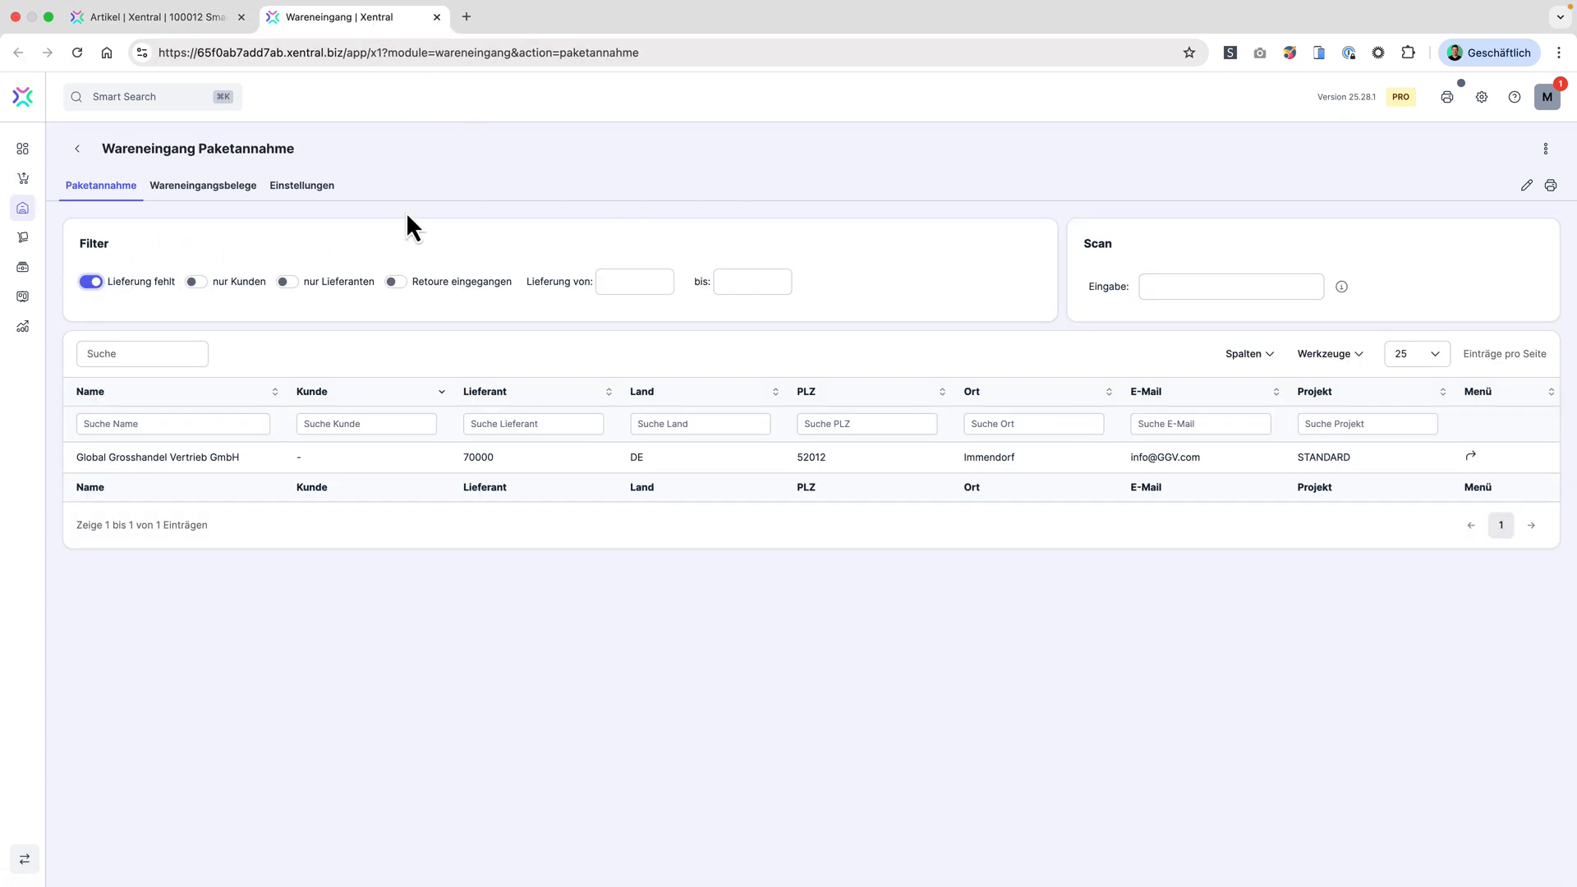
pyautogui.click(1470, 457)
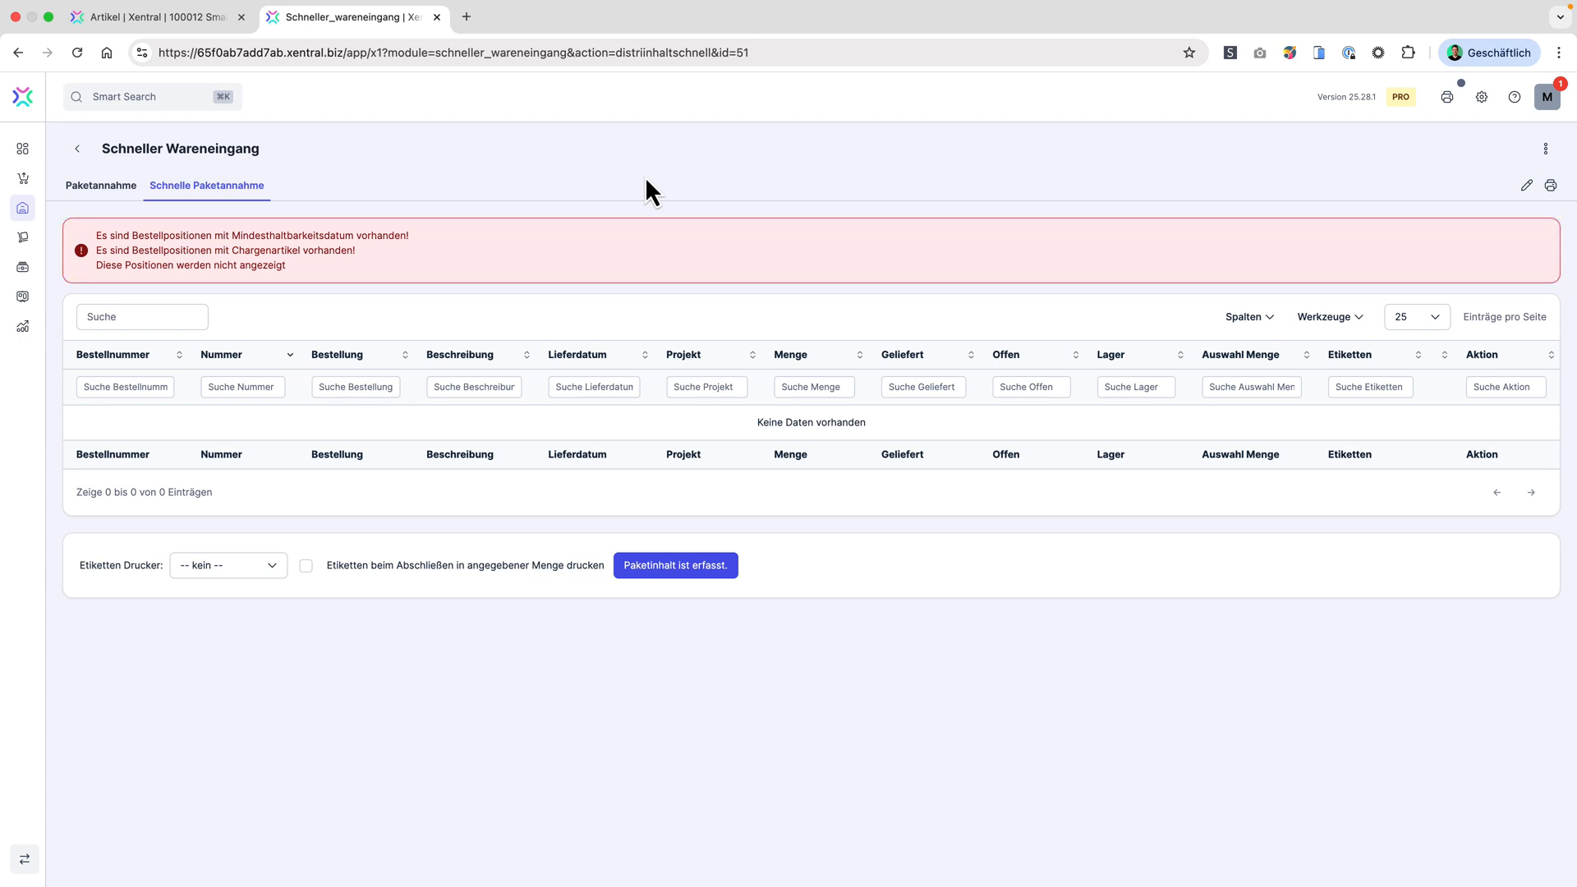
pyautogui.click(90, 187)
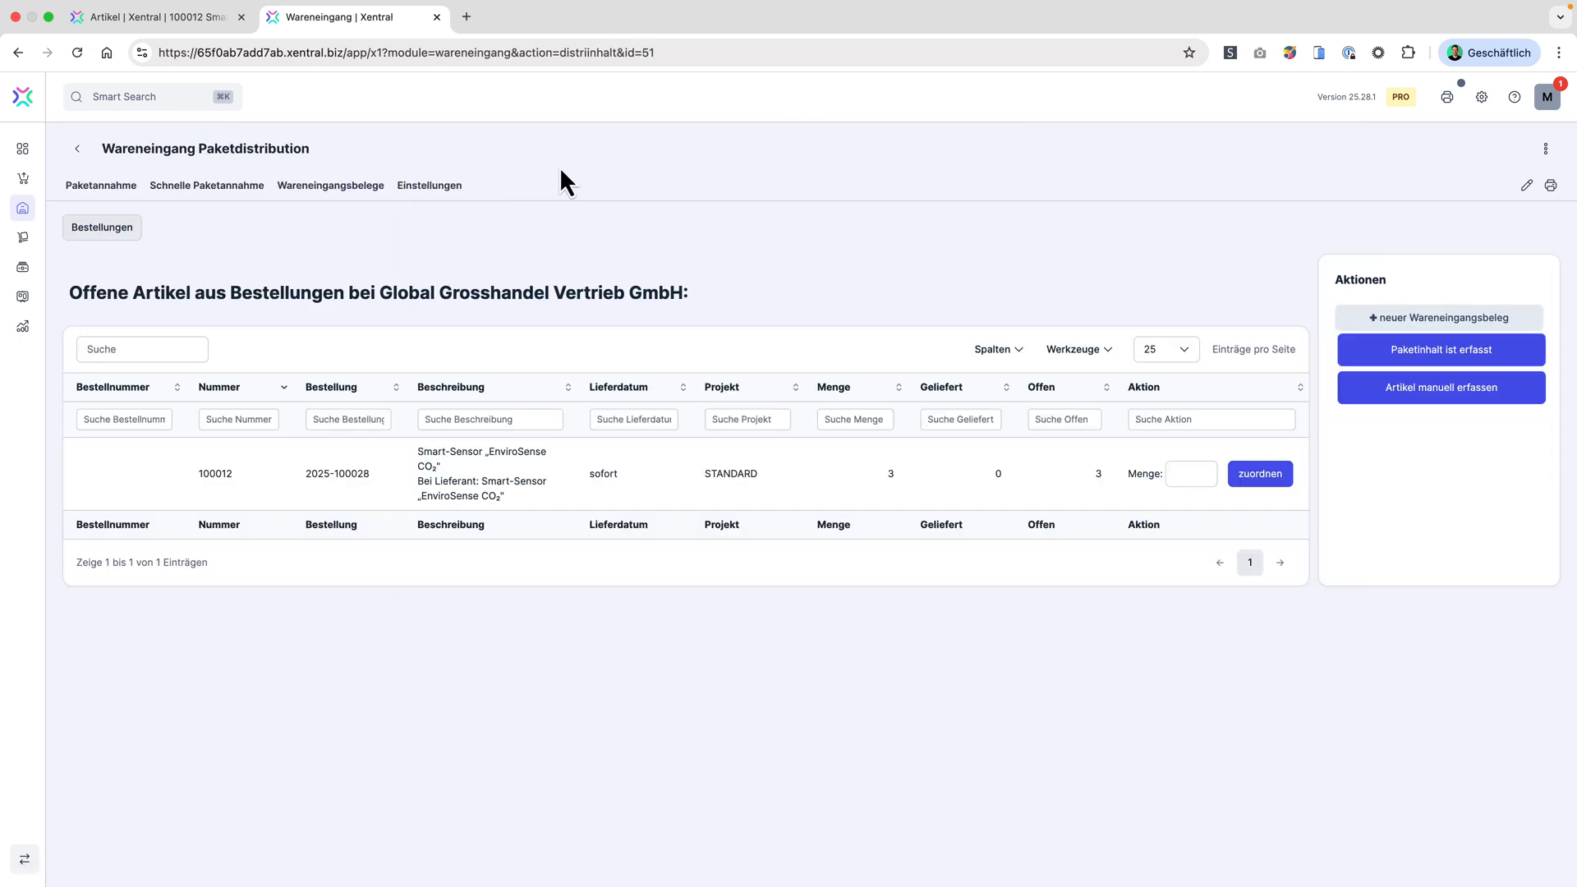
# Step: Assign a quantity of 3 to the open purchase order position for article 100012
pyautogui.click(1183, 474)
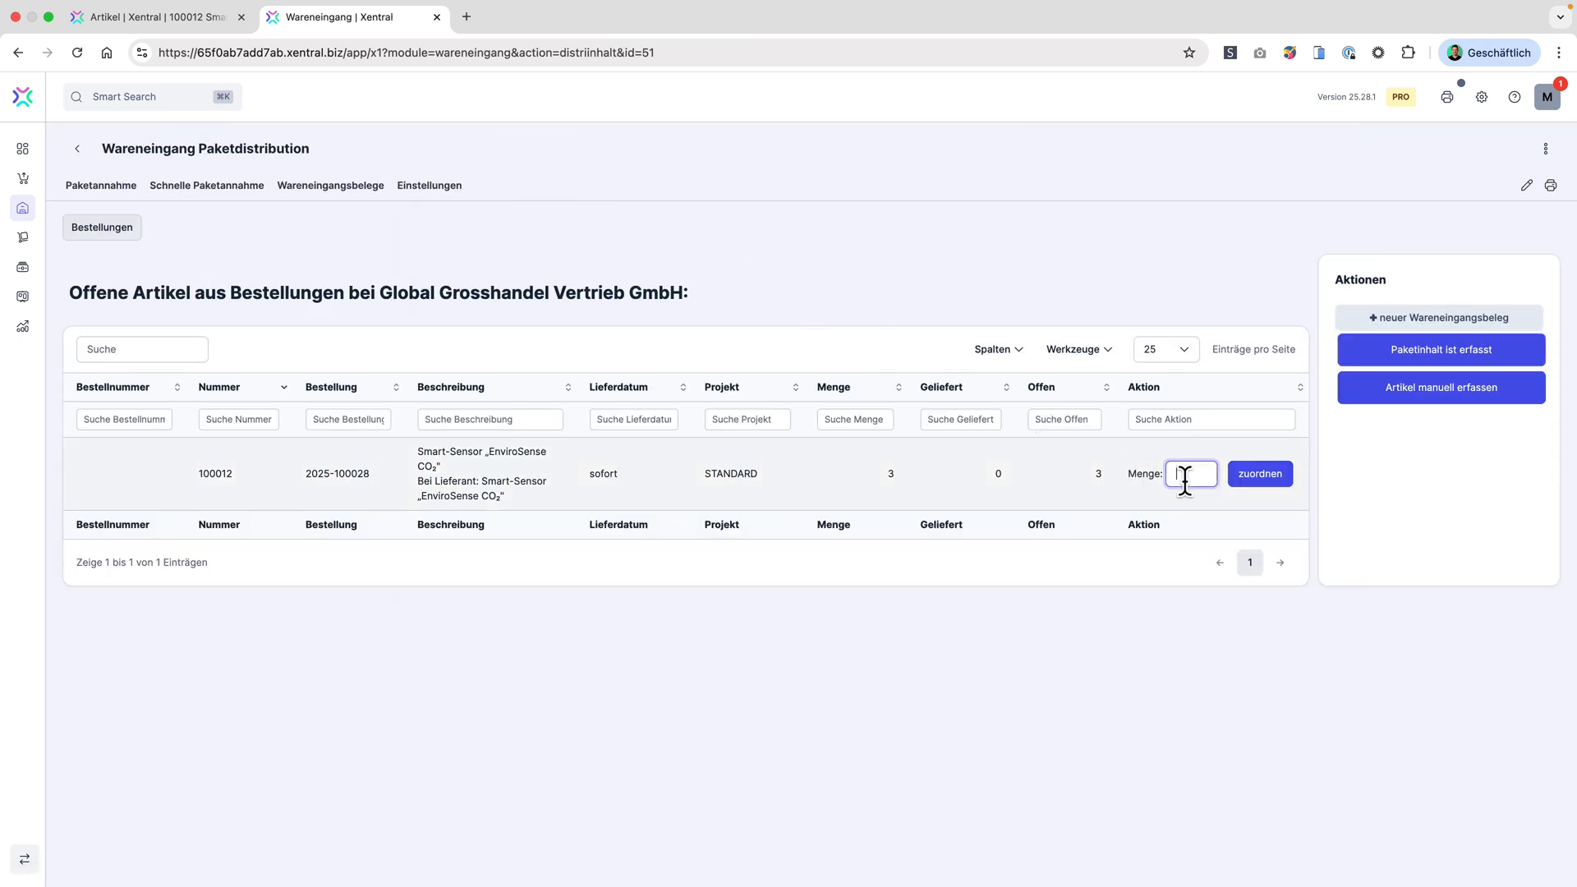
pyautogui.write('3')
pyautogui.click(1261, 477)
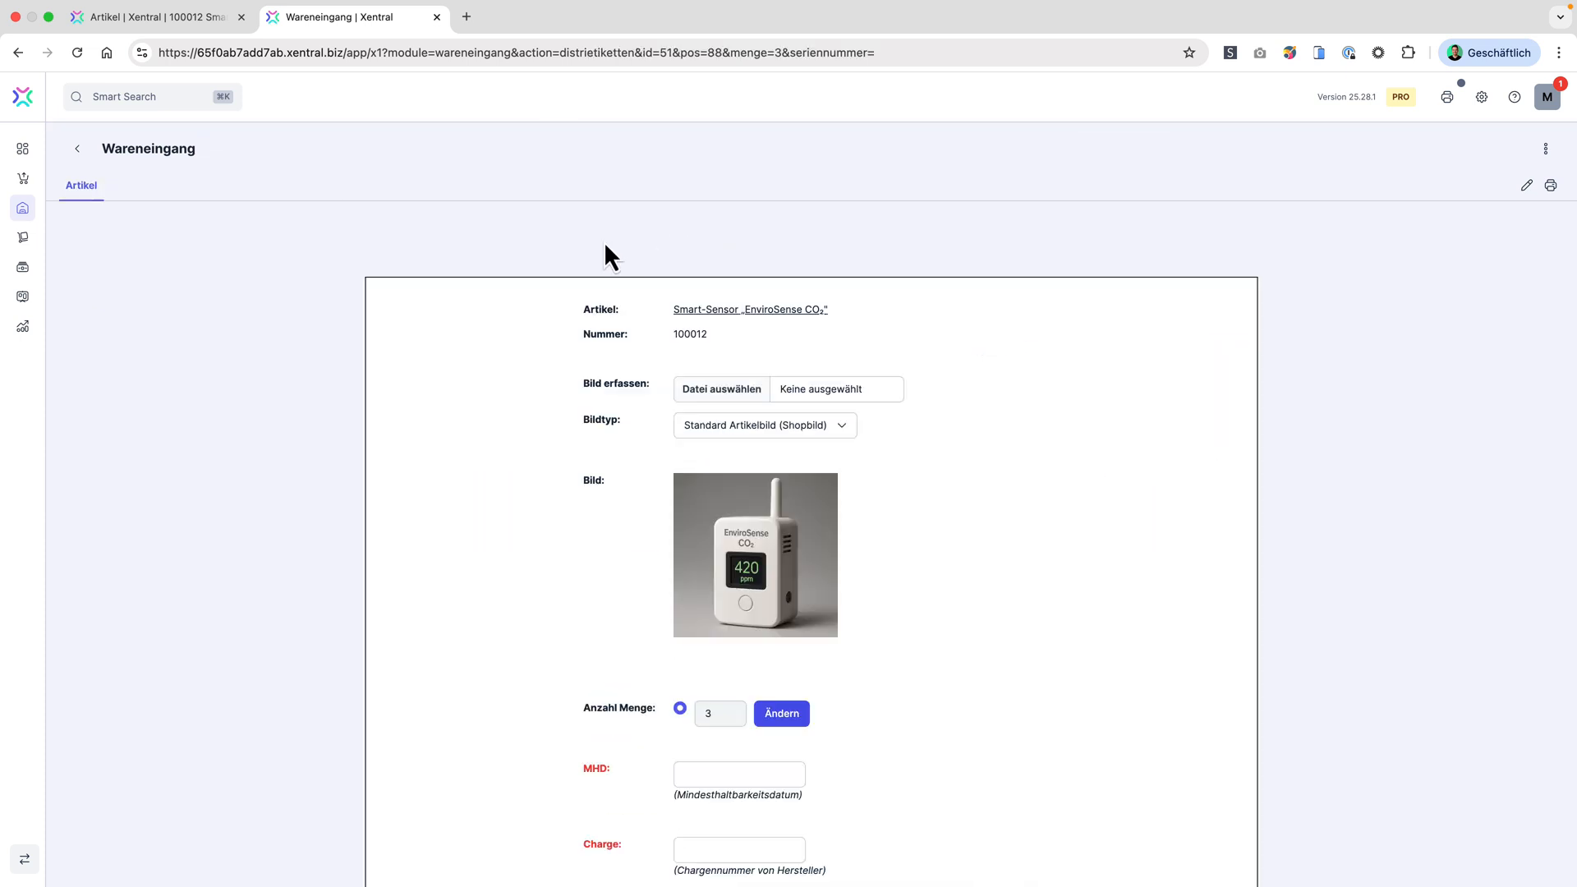
pyautogui.scroll(-6, 279, 306)
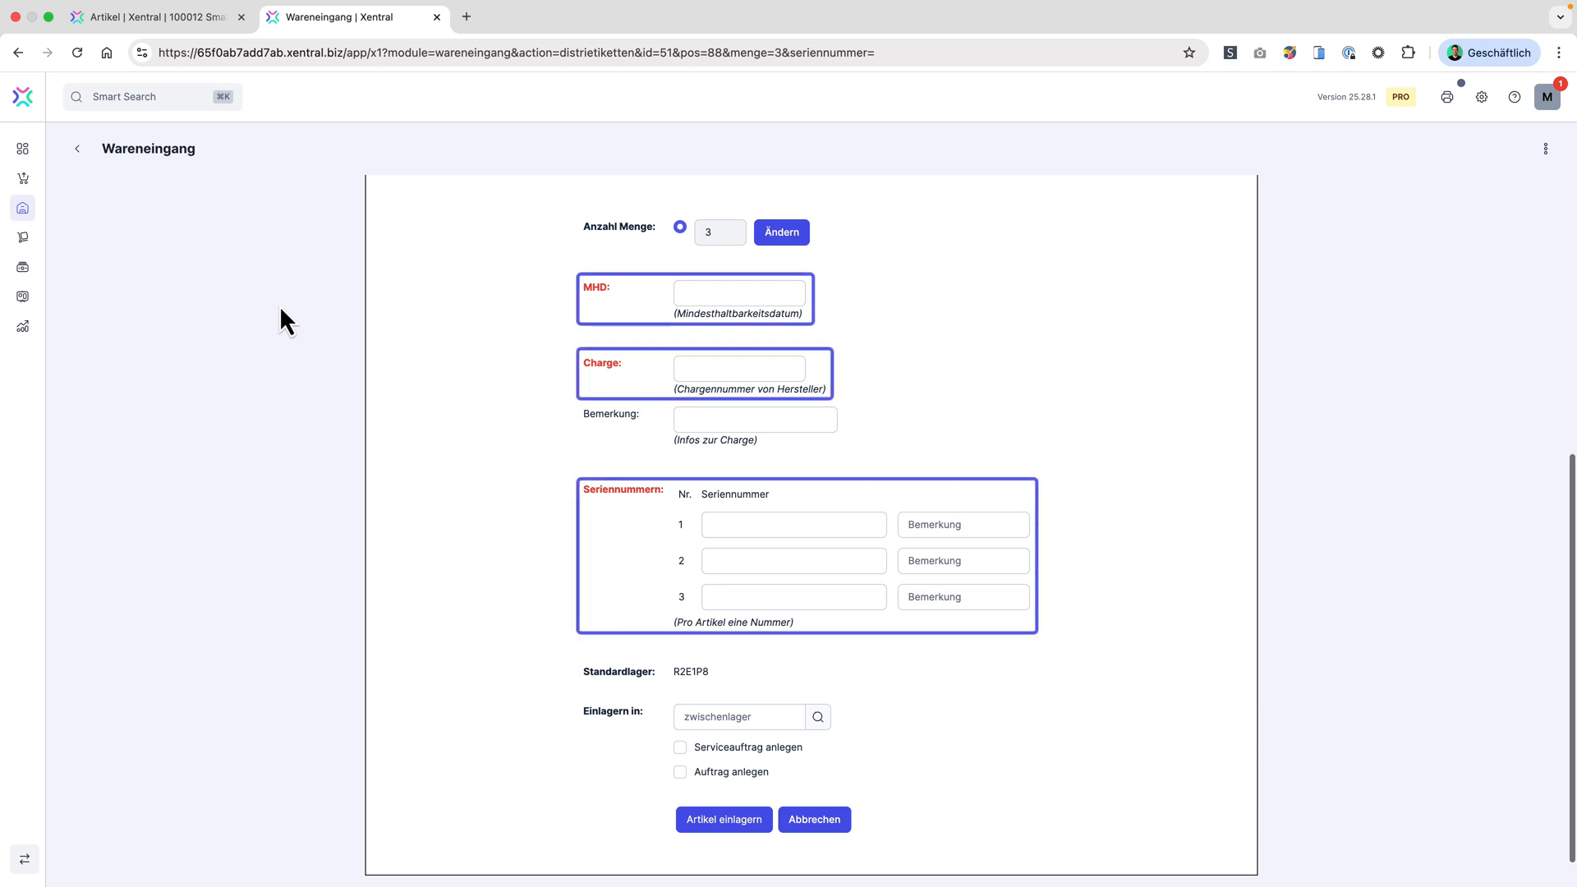
pyautogui.click(716, 294)
pyautogui.click(899, 330)
pyautogui.click(900, 330)
pyautogui.click(899, 330)
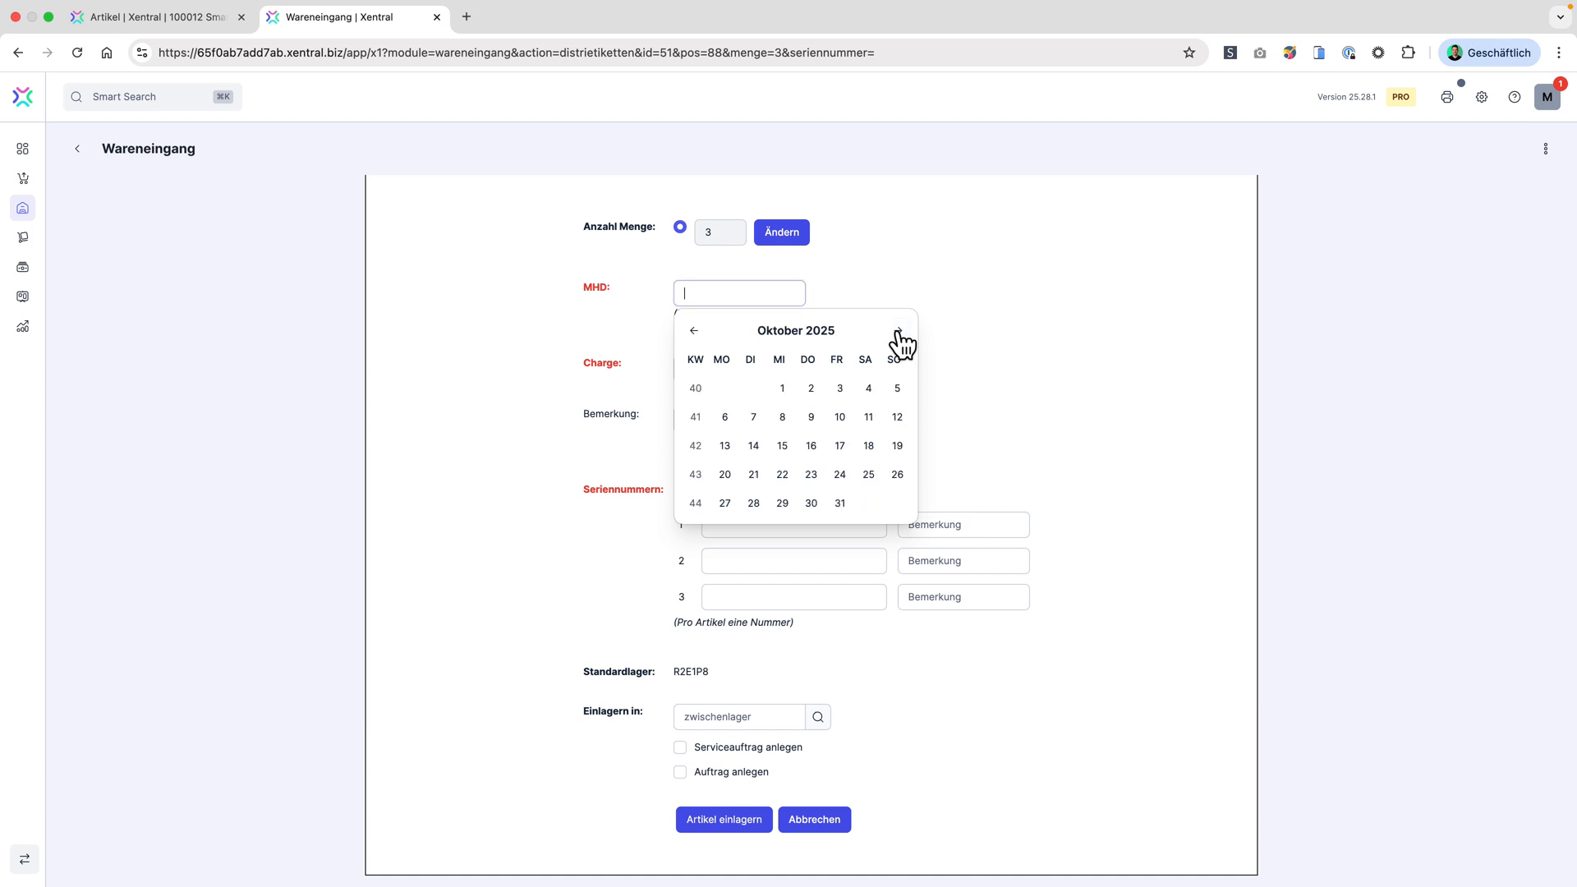
pyautogui.click(840, 503)
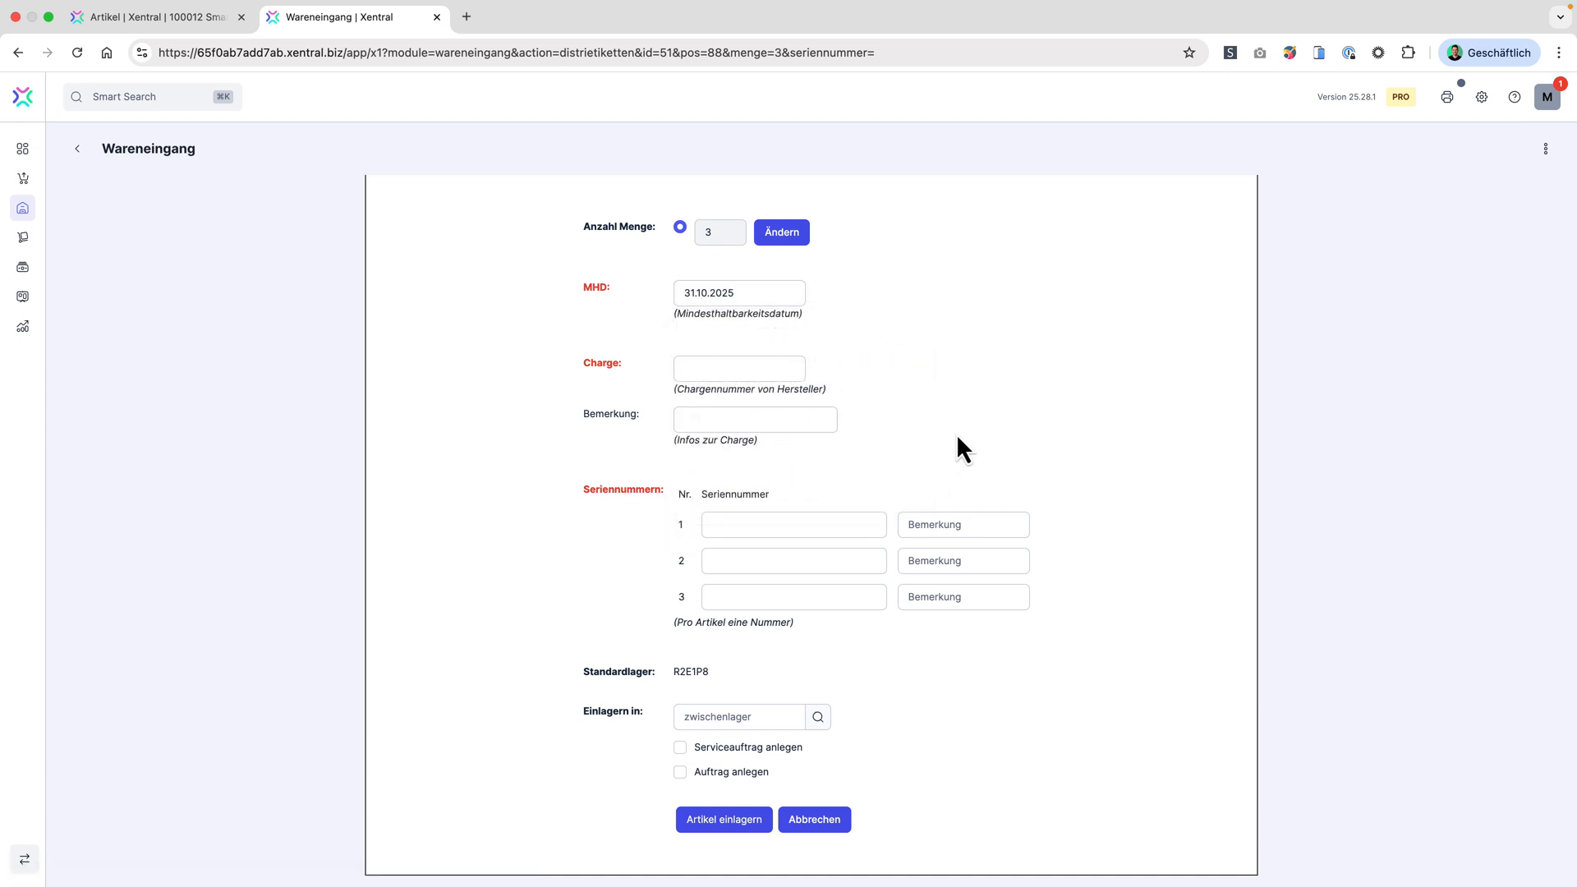
pyautogui.click(731, 367)
pyautogui.write('123123123')
# Step: Enter the serial numbers 12300001, 12300002 and 12300003 for the three received items
pyautogui.click(781, 521)
pyautogui.write('12300001')
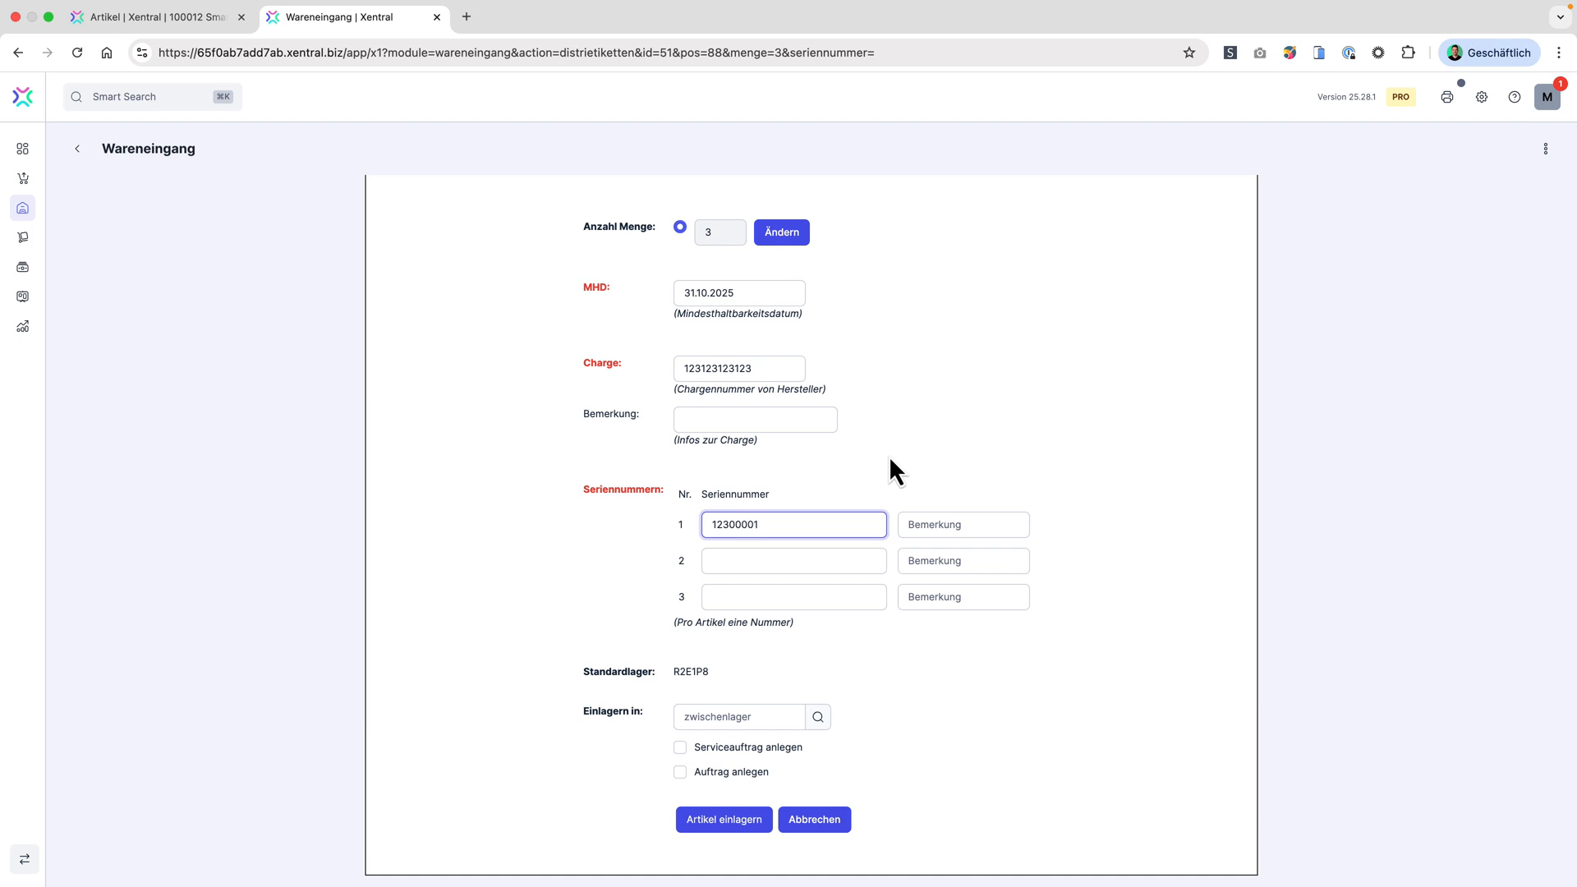
pyautogui.press('Return')
pyautogui.write('12300002')
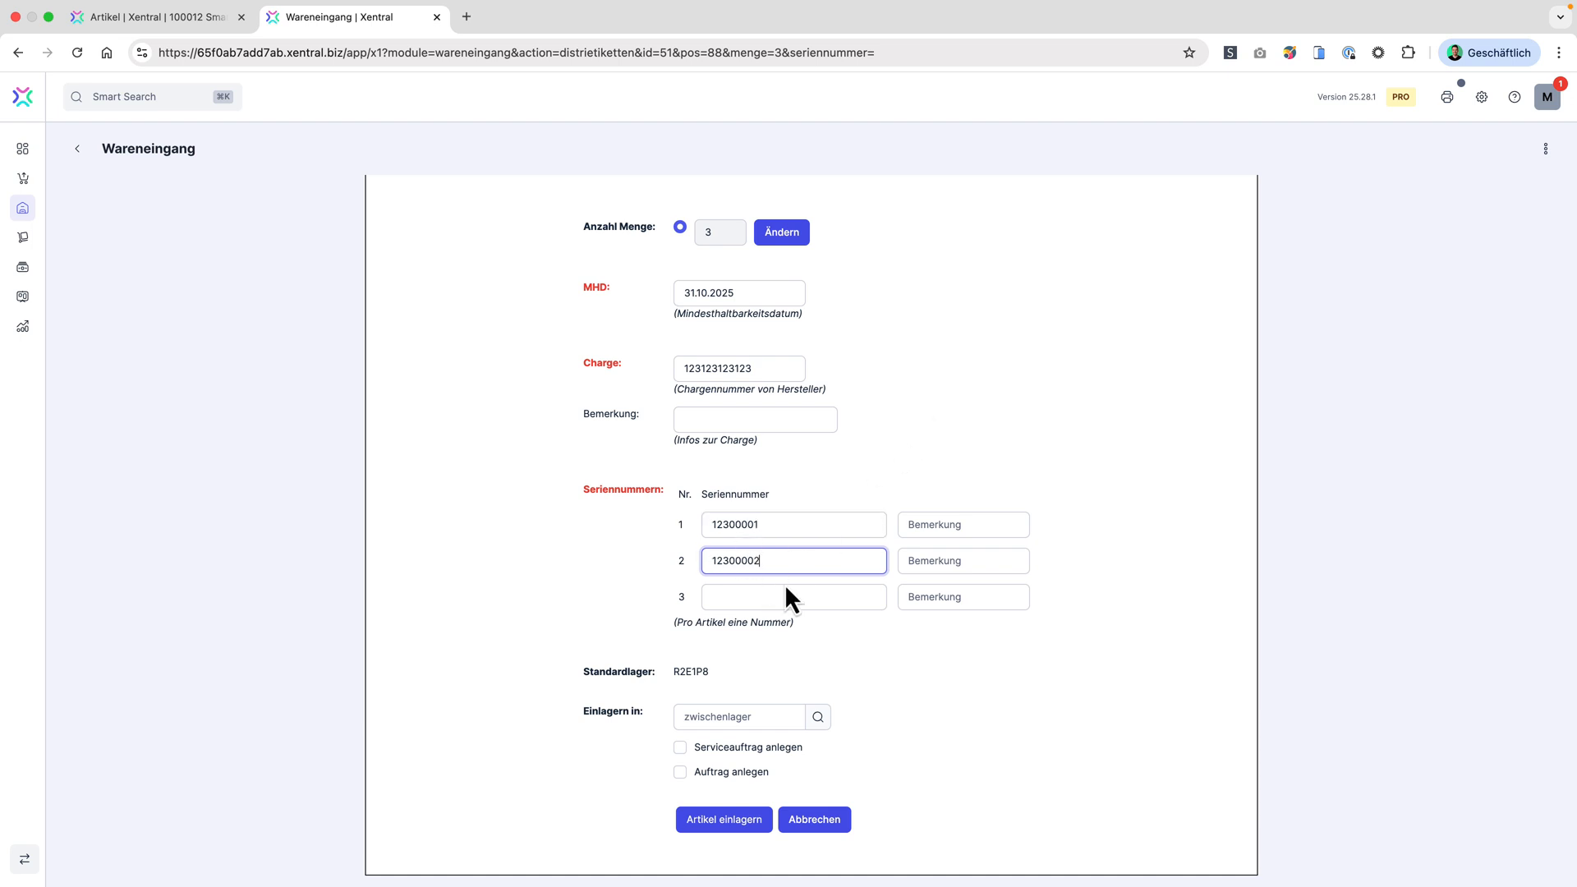
pyautogui.click(786, 588)
pyautogui.write('12300003')
pyautogui.click(938, 423)
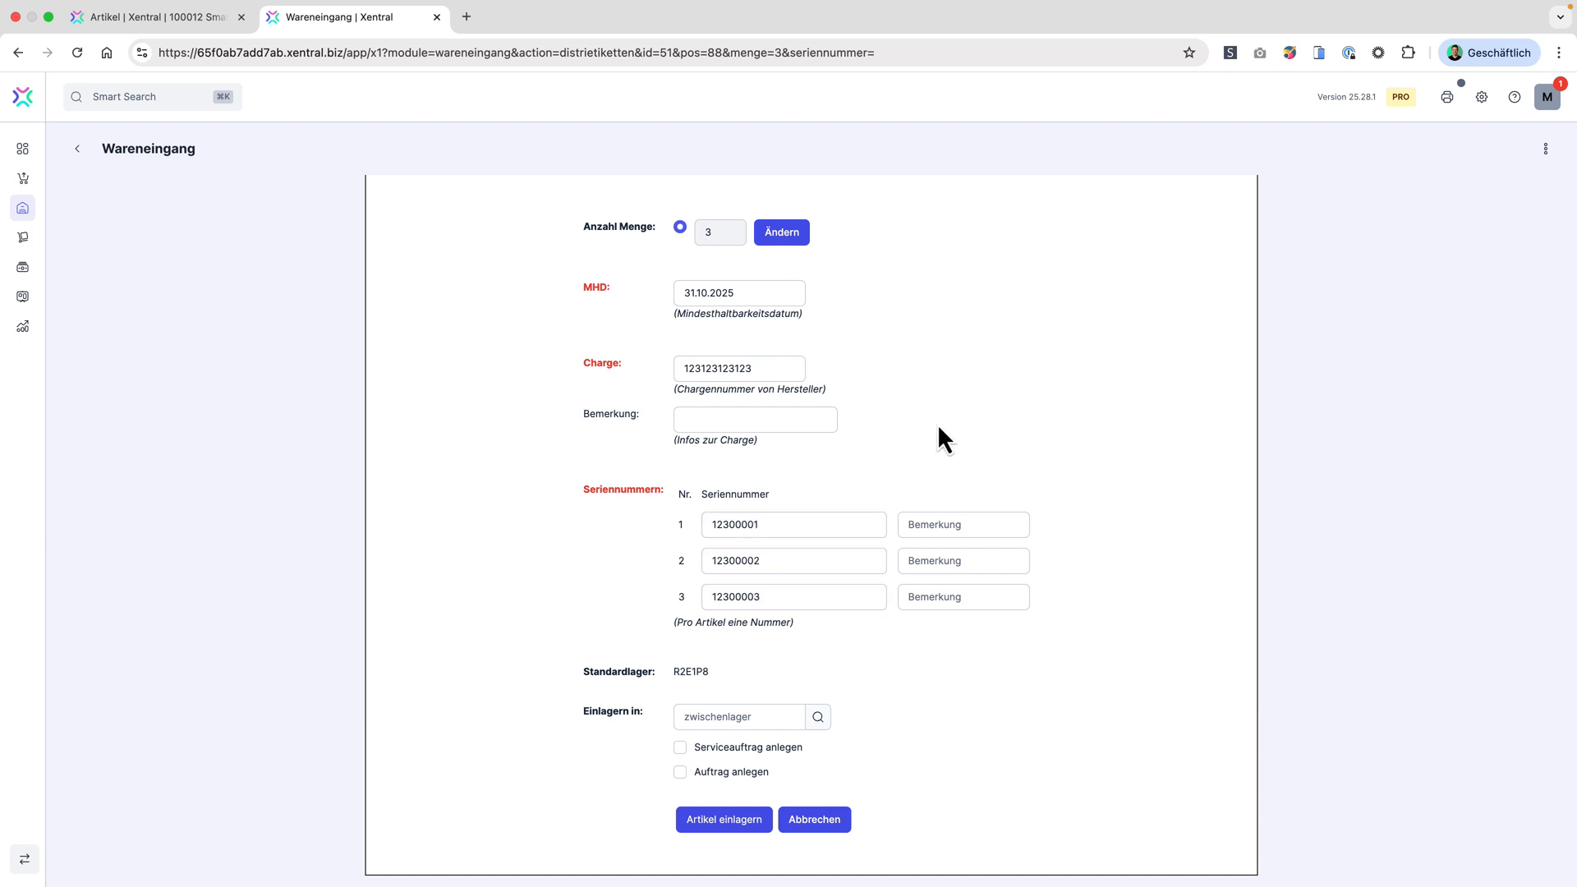
# Step: Use the standard location R2E1P8 as the storage location and store the received articles
pyautogui.click(690, 671)
pyautogui.scroll(-1, 944, 690)
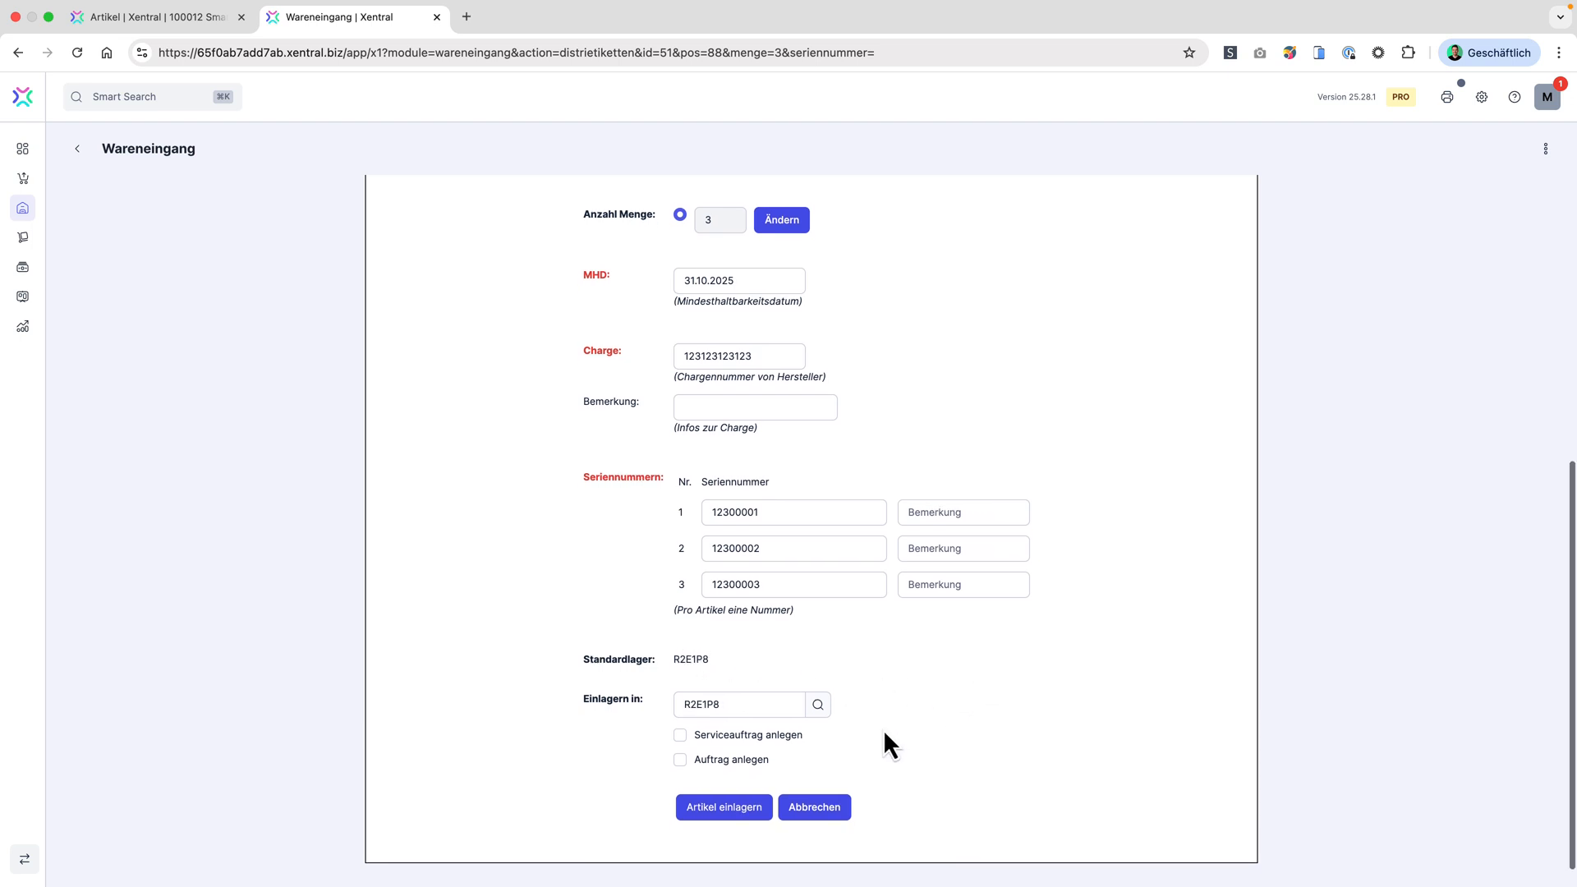
pyautogui.click(739, 813)
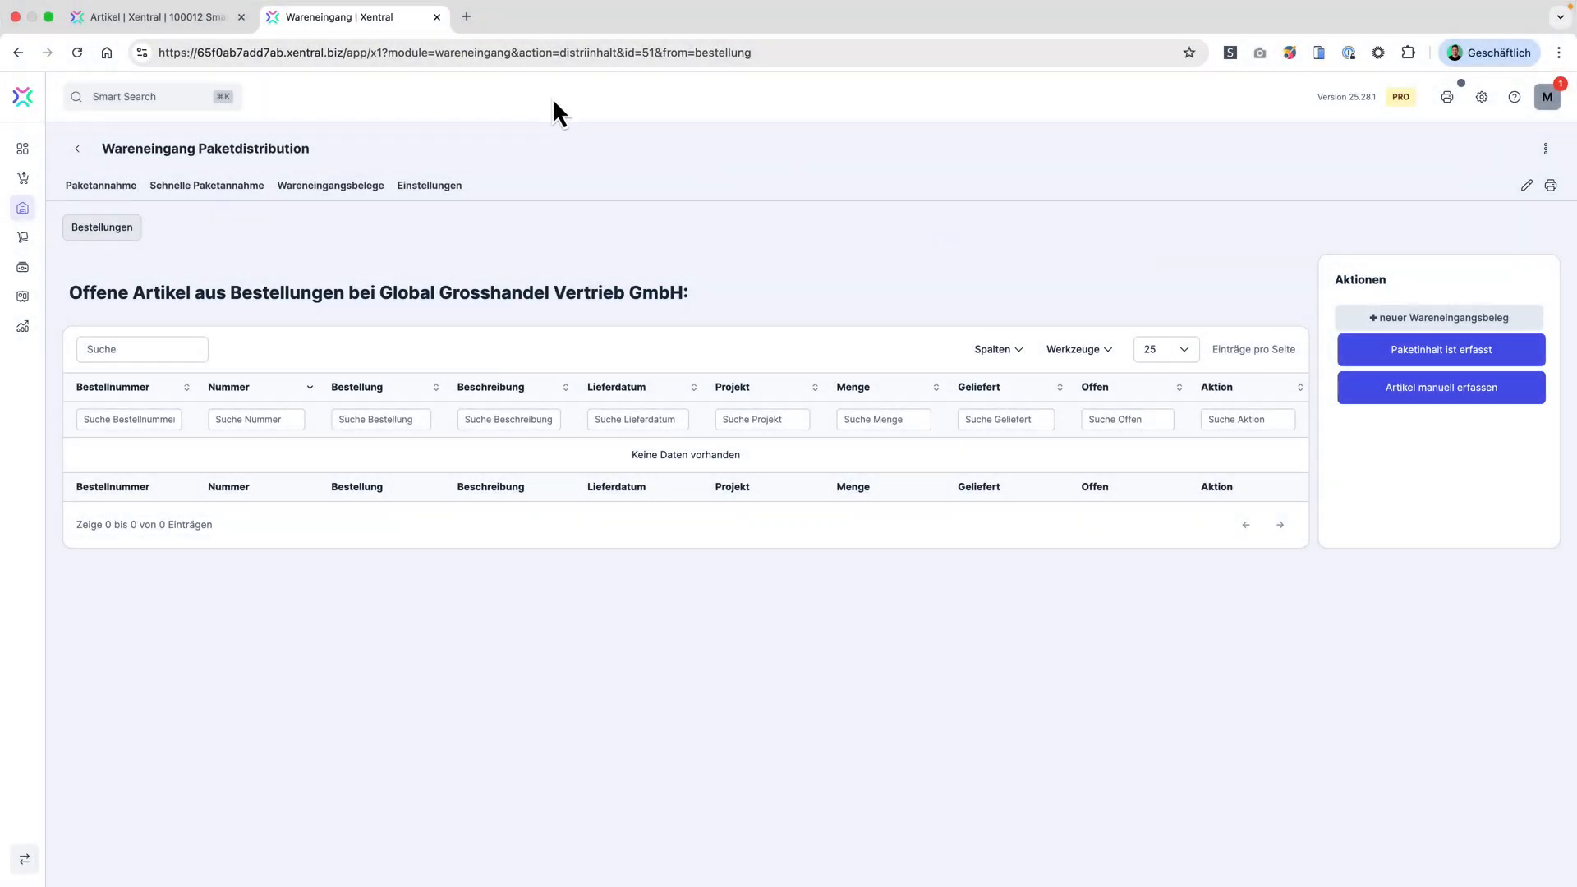
# Step: Check the Smart-Sensor article's stock entries under "MHD und Charge" in the article browser tab
pyautogui.click(120, 16)
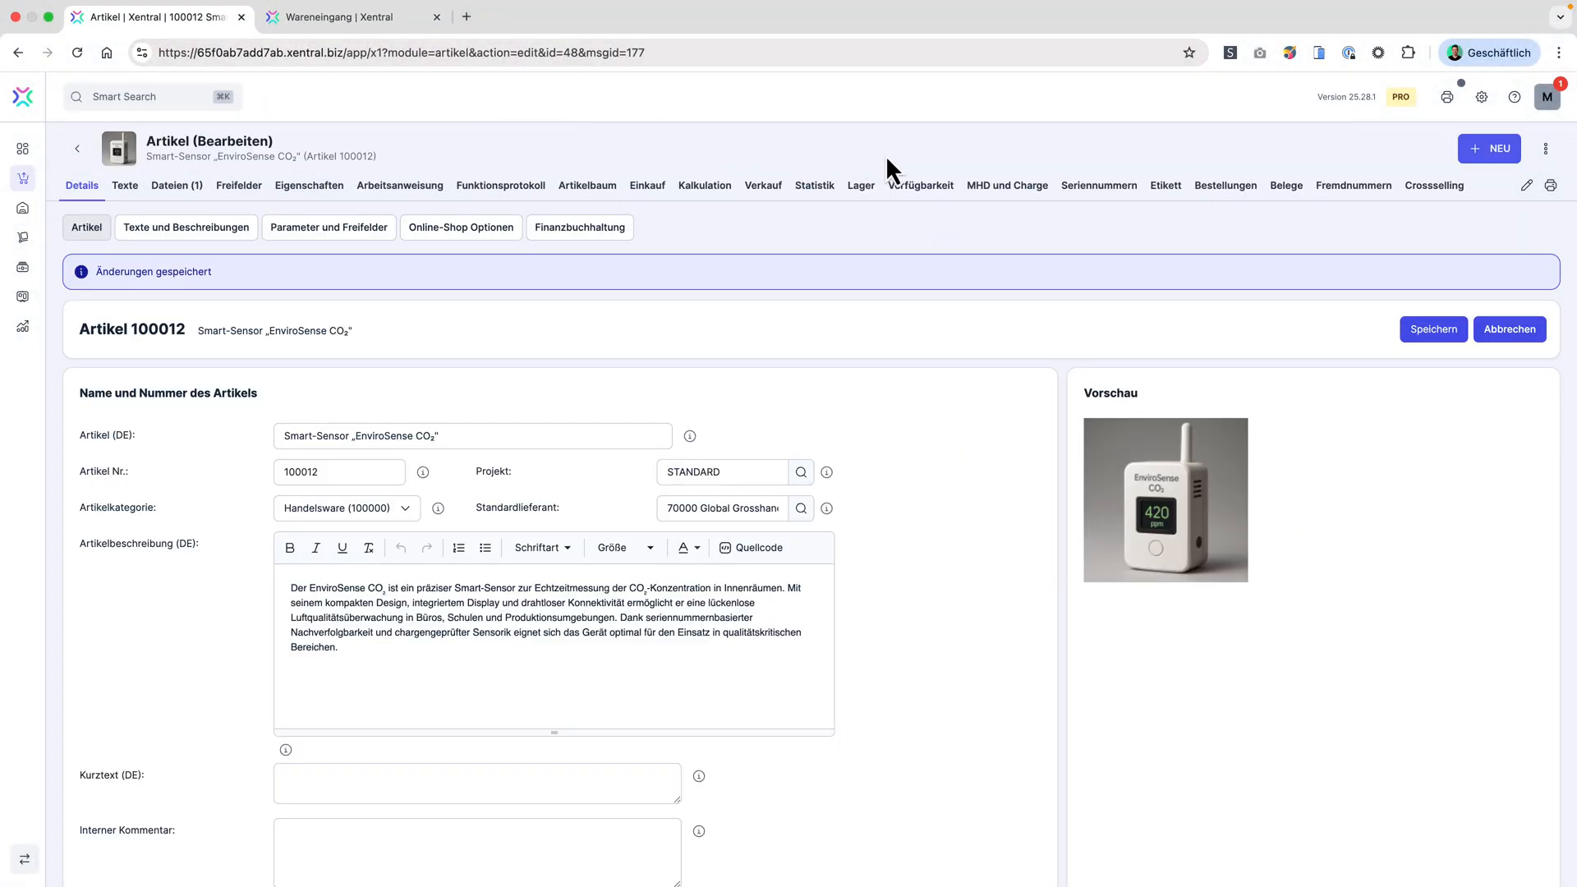
pyautogui.click(1006, 197)
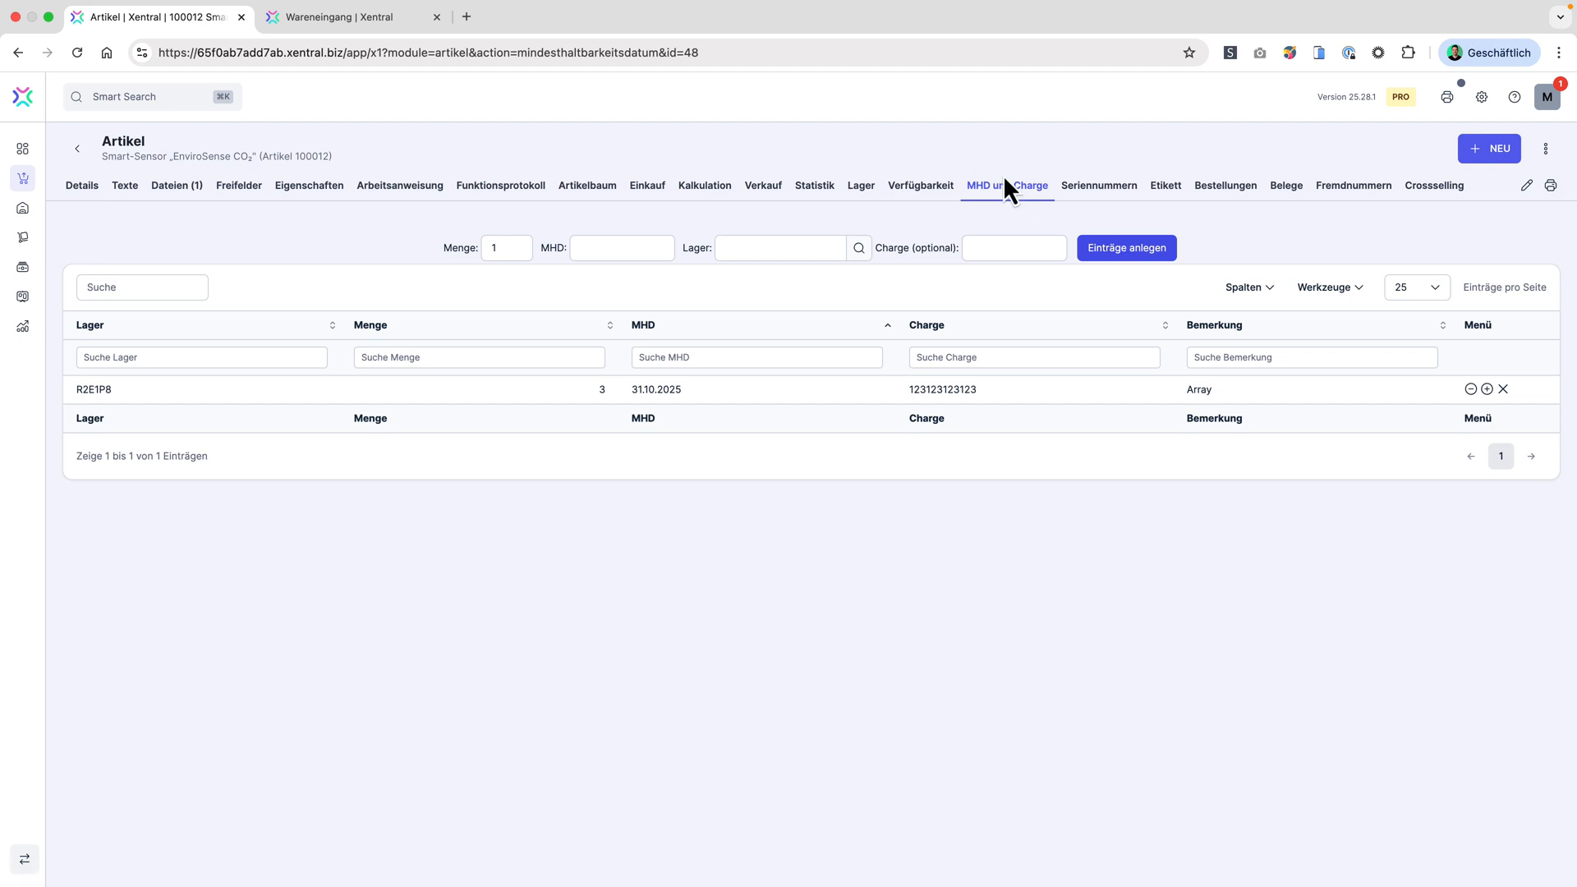
# Step: Create a new sales order in the goods receipt browser tab and apply an existing customer to it
pyautogui.click(339, 24)
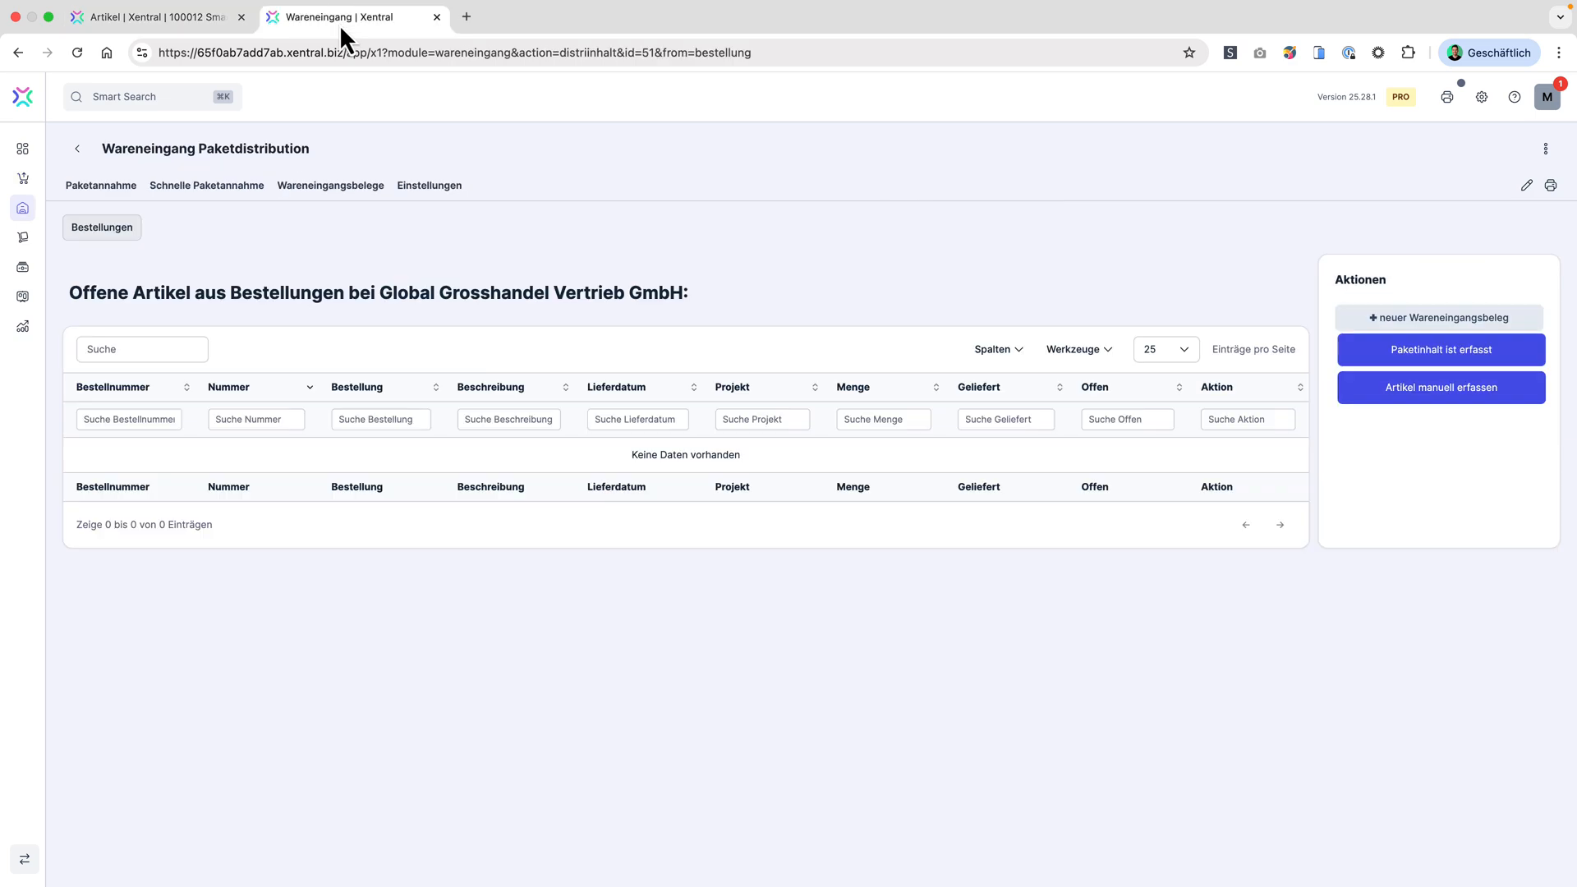
pyautogui.click(25, 179)
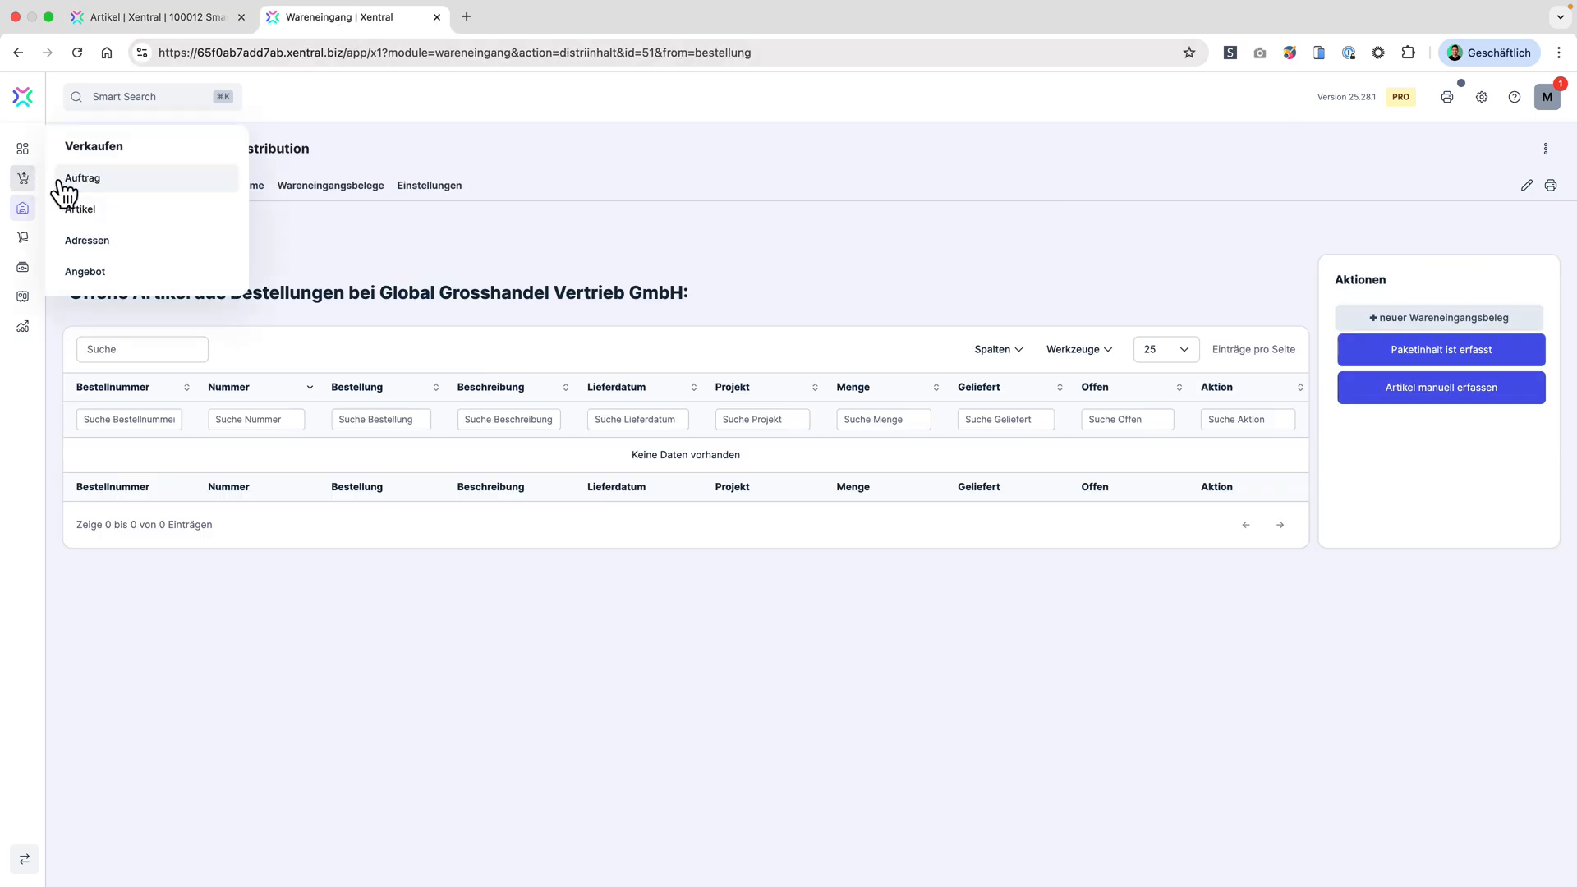
pyautogui.click(109, 186)
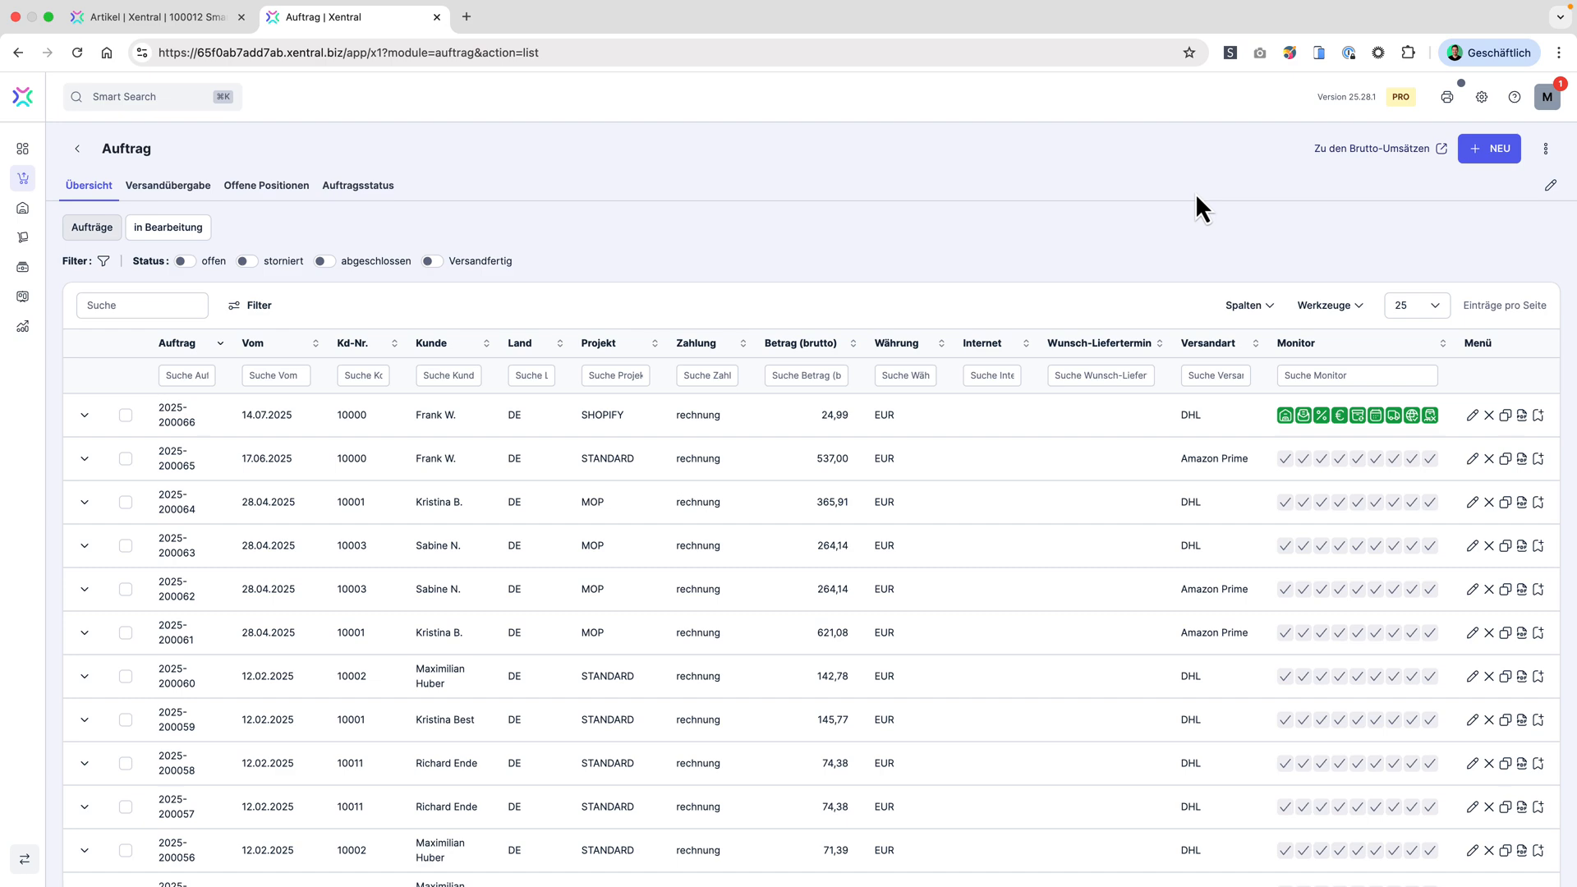
pyautogui.click(1499, 151)
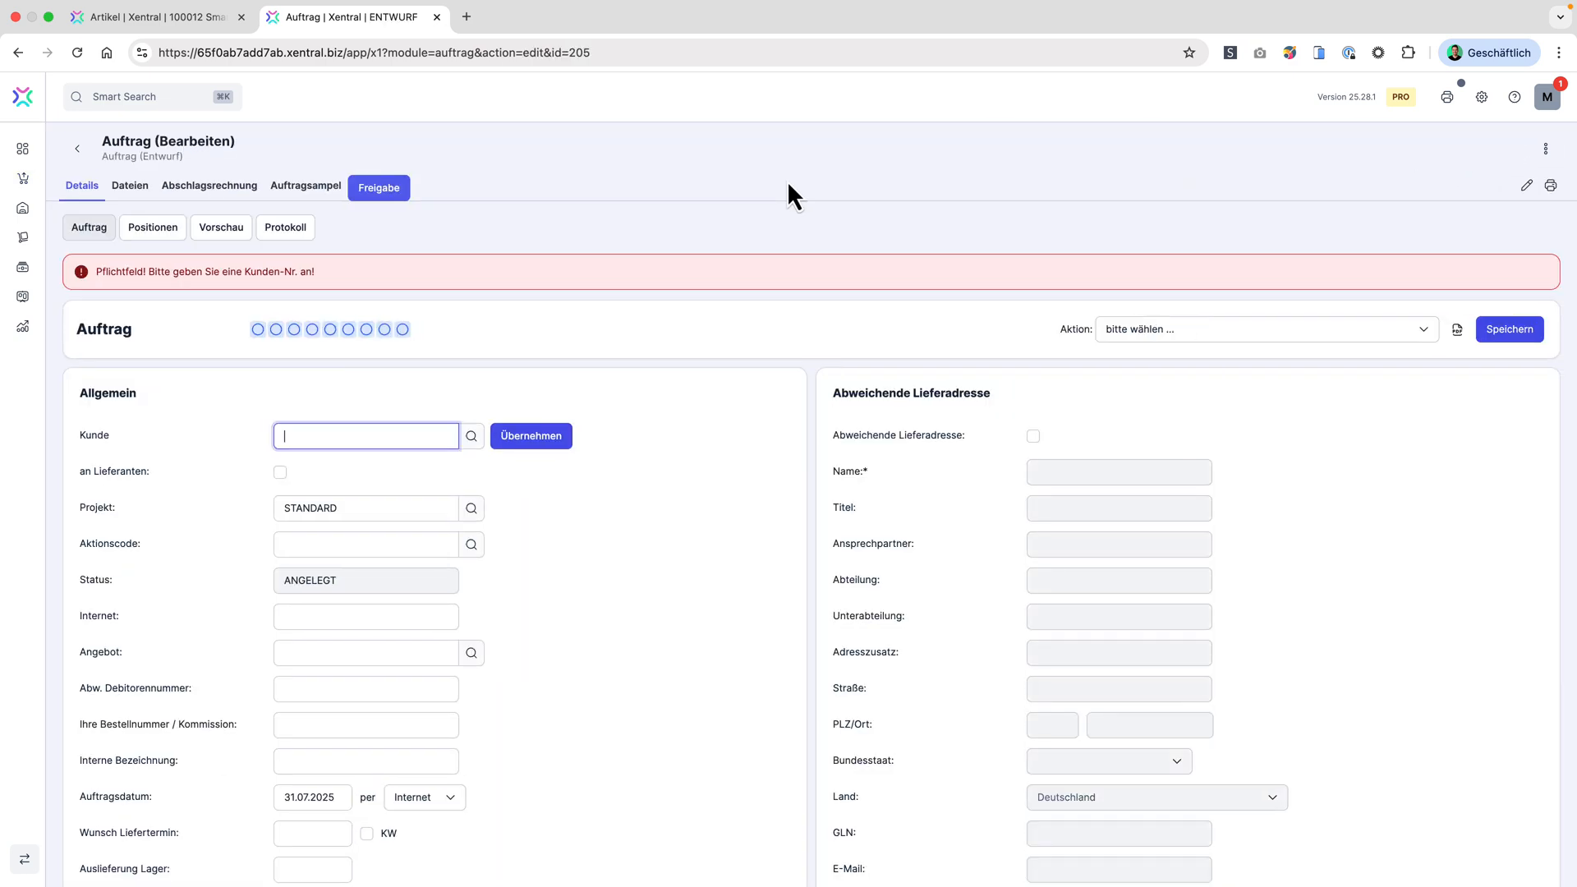
pyautogui.click(386, 491)
pyautogui.click(532, 437)
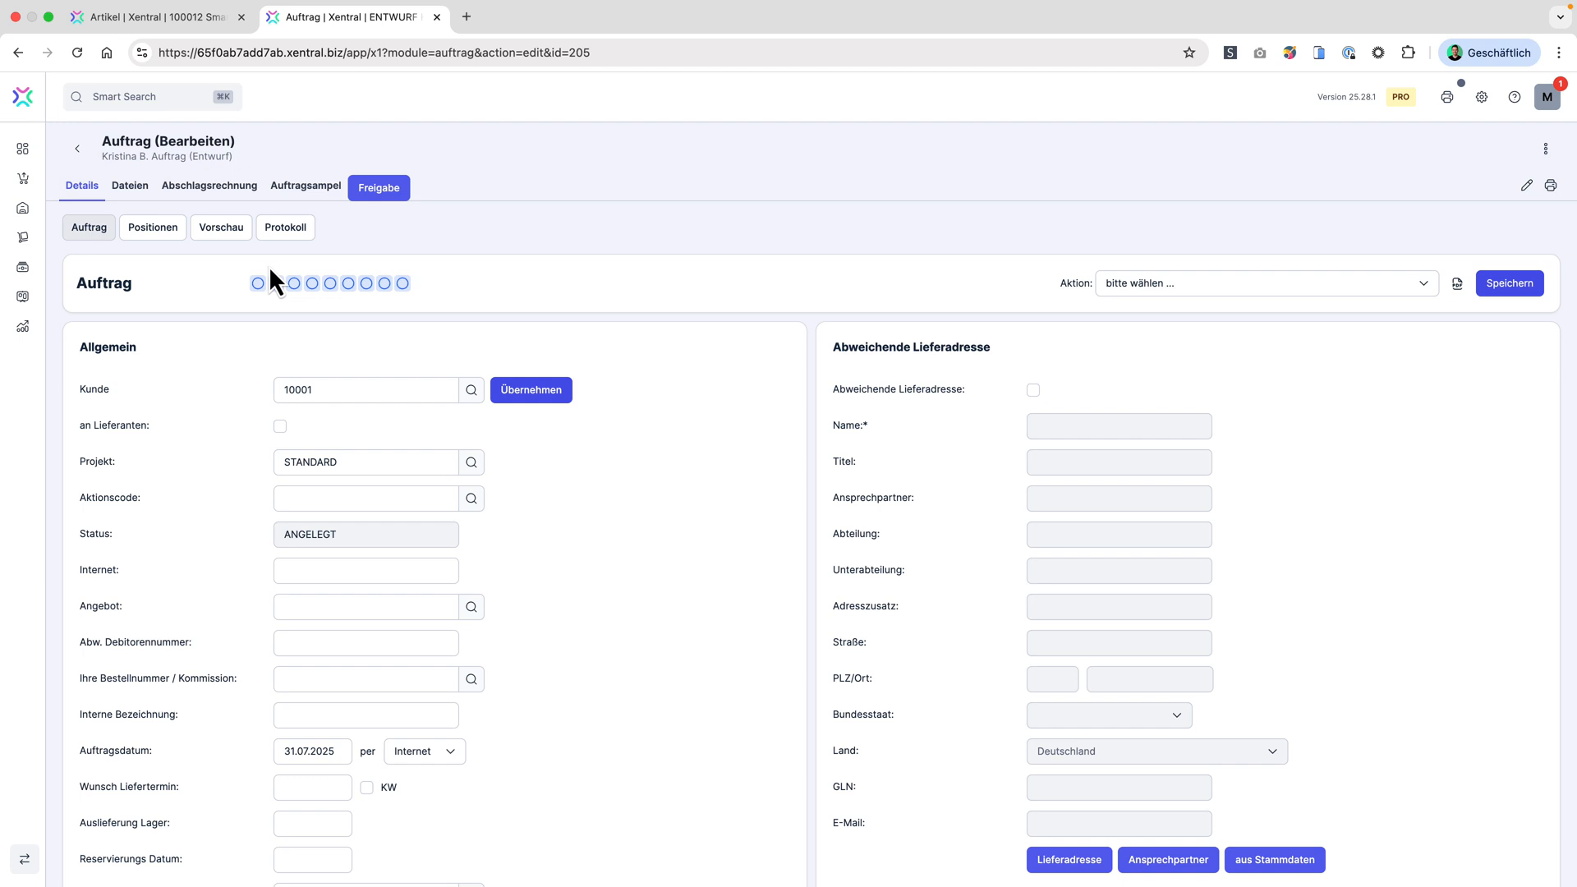
# Step: Insert the article Smart-Sensor „EnviroSense CO₂“ with quantity 3 as an order position
pyautogui.click(156, 233)
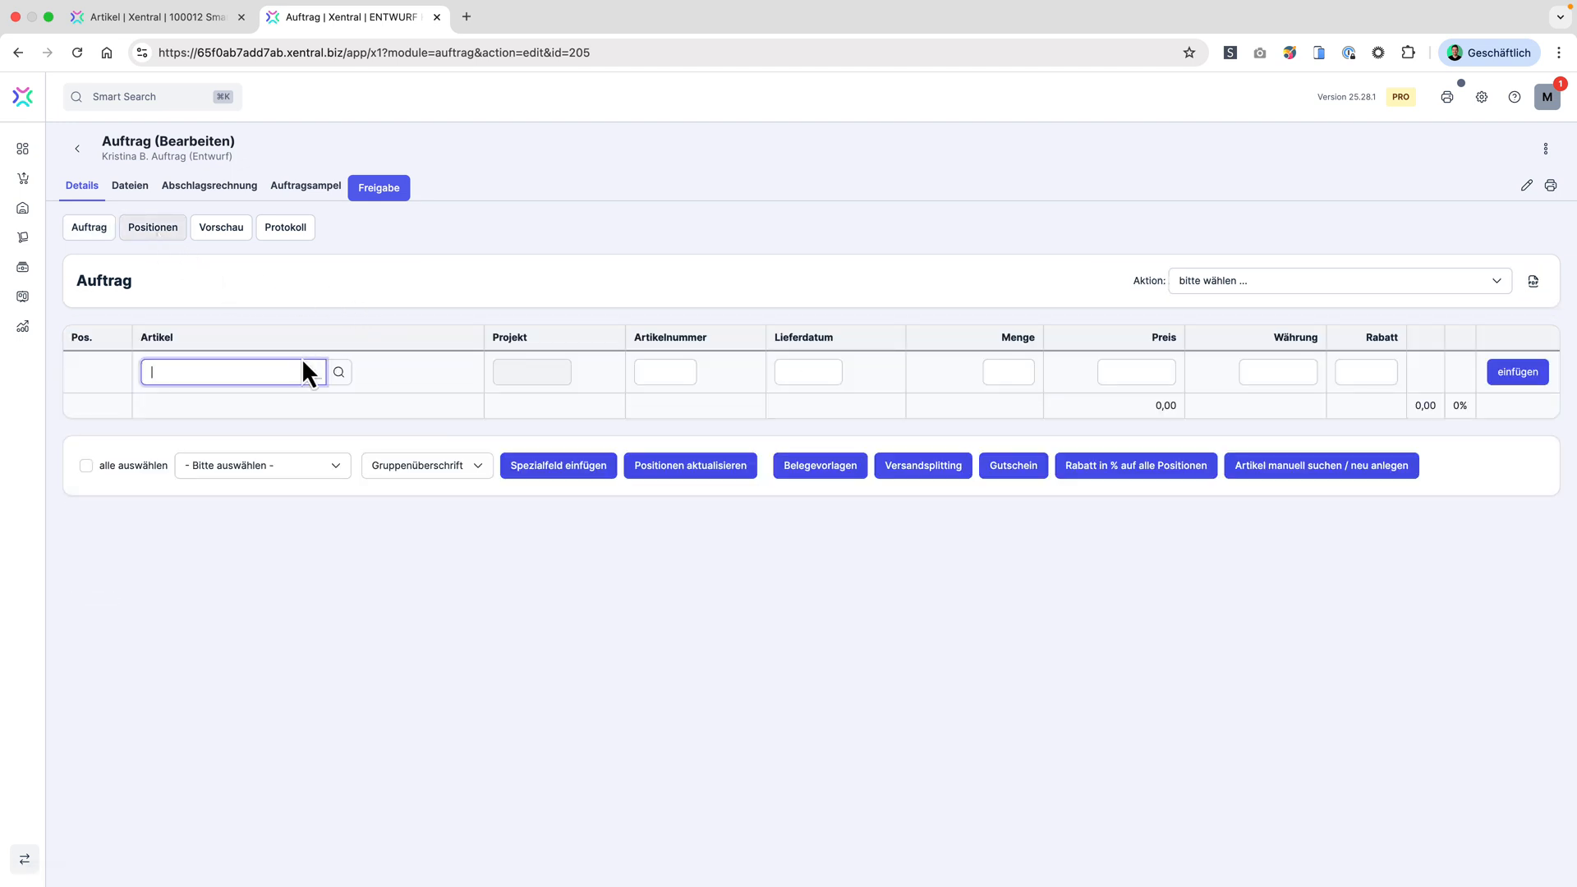
pyautogui.write('smart')
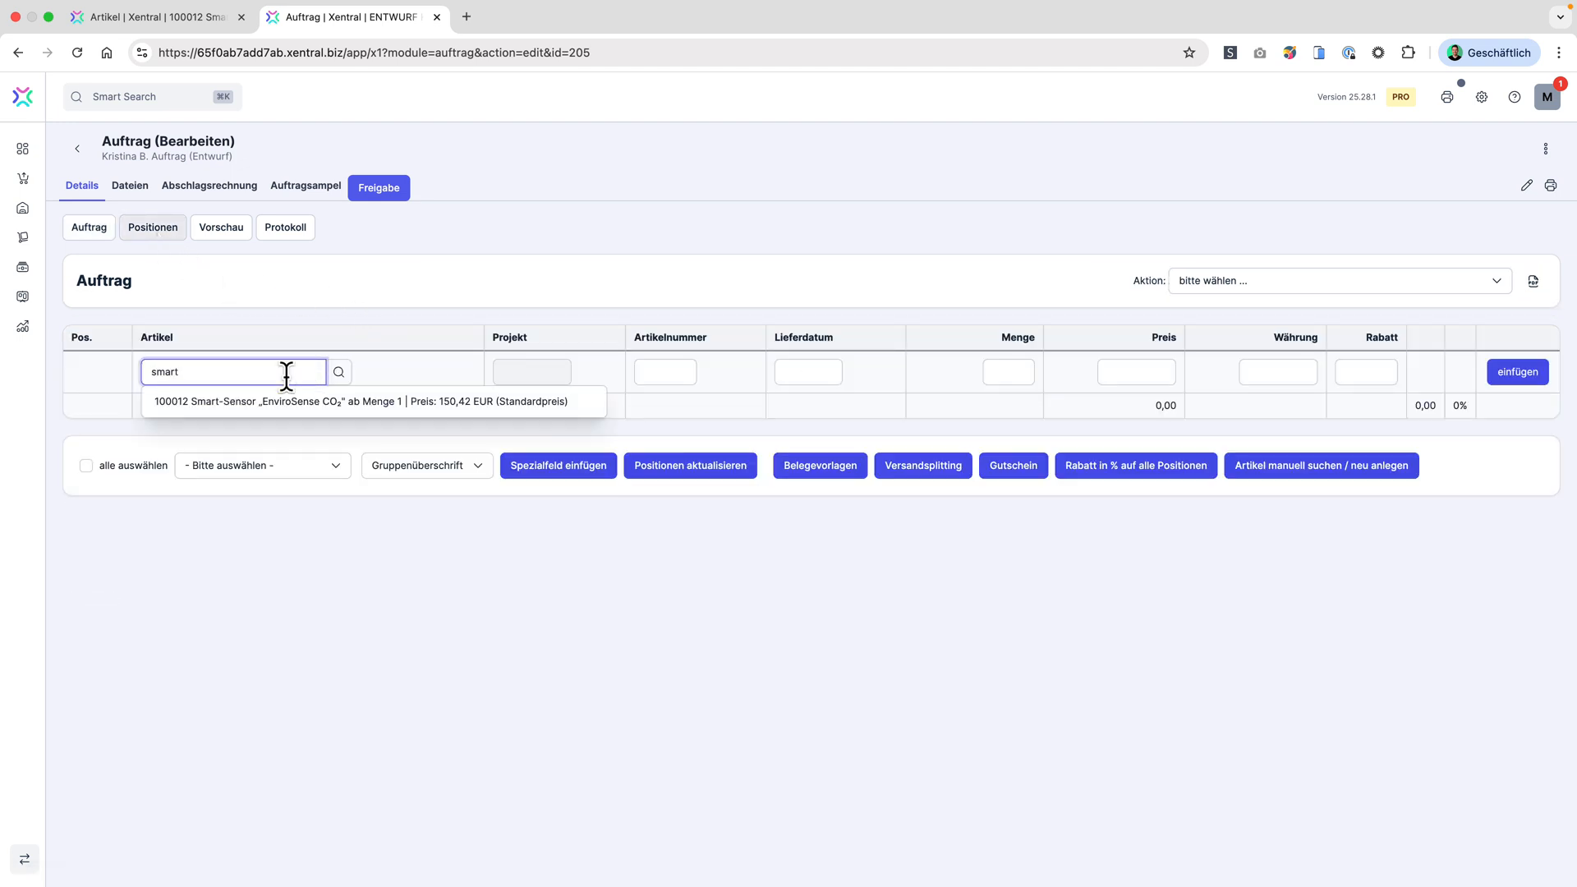
pyautogui.click(289, 403)
pyautogui.write('3')
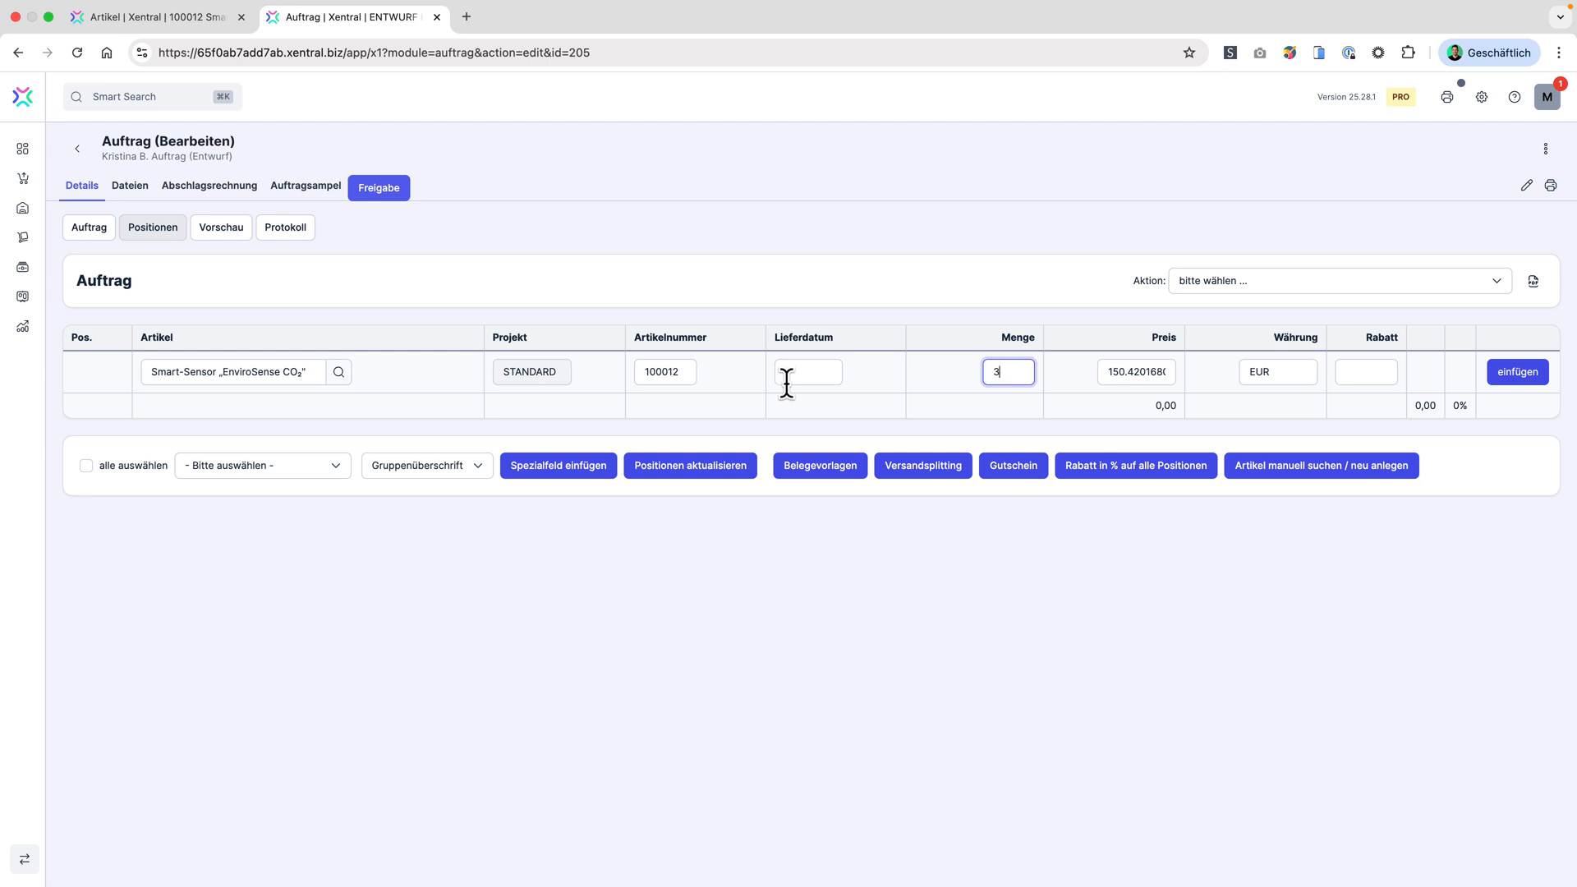
pyautogui.click(1520, 374)
# Step: Release the order and hand it over to the Versandzentrum through Autoversand, accepting the confirmation
pyautogui.click(386, 192)
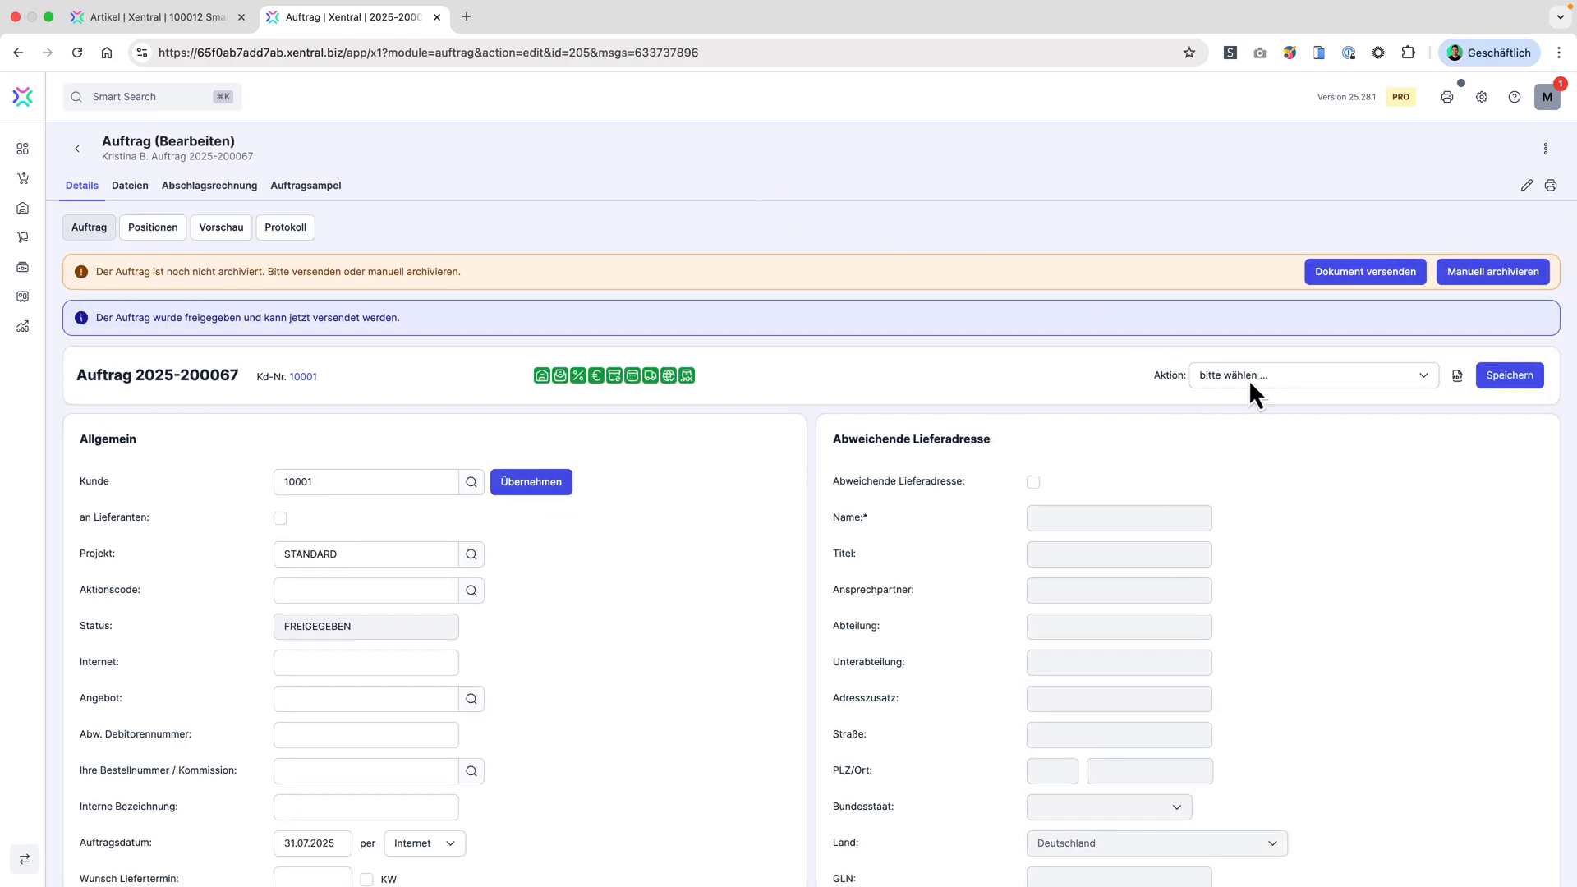
pyautogui.click(1249, 380)
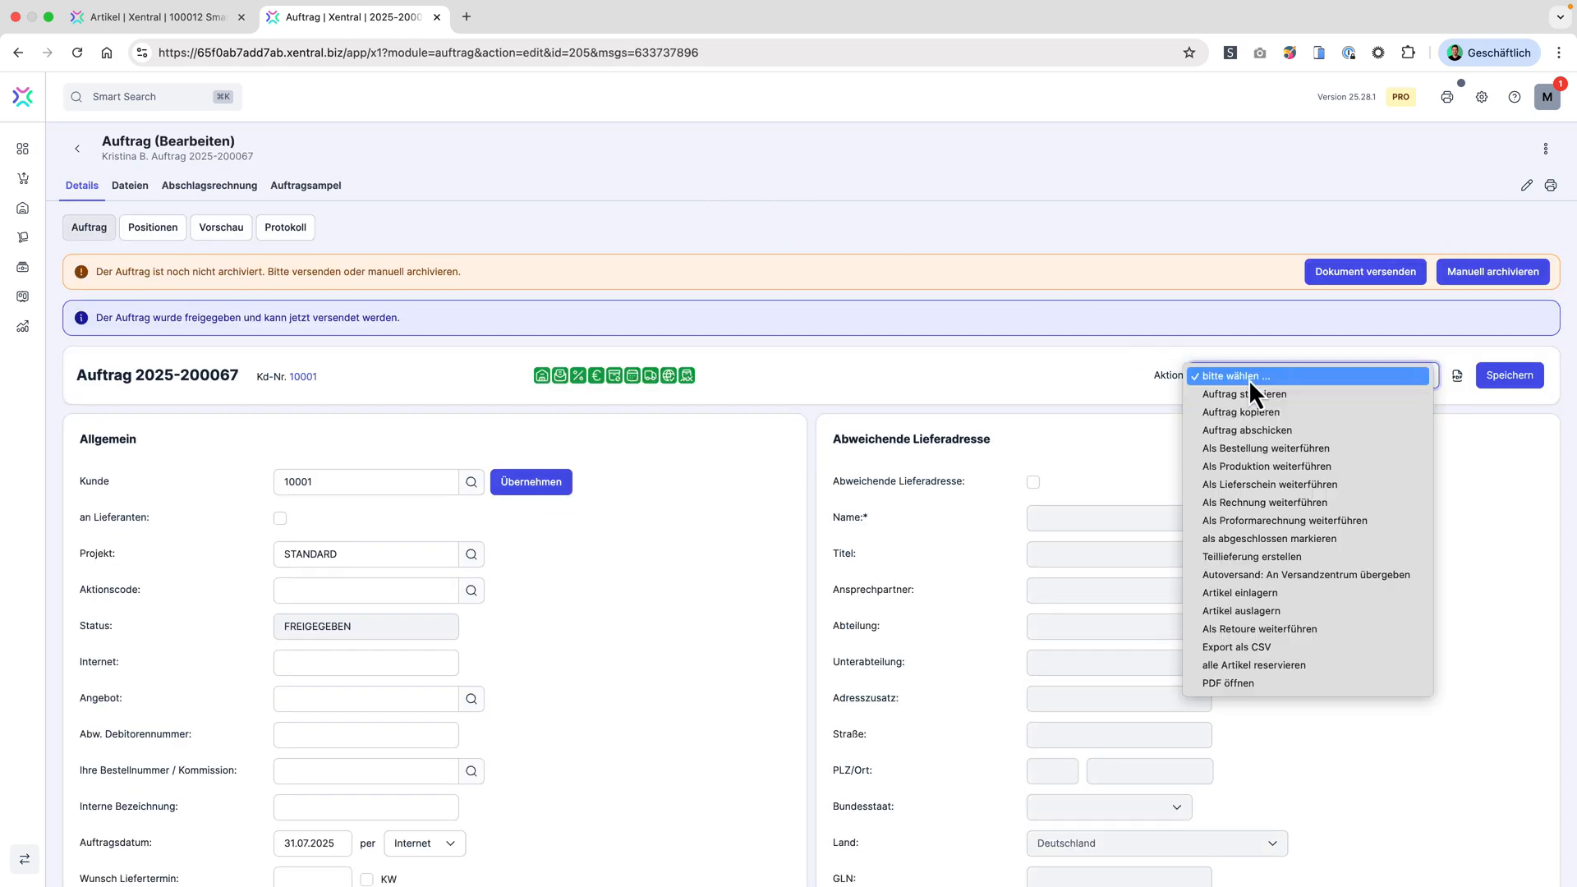
pyautogui.click(1269, 573)
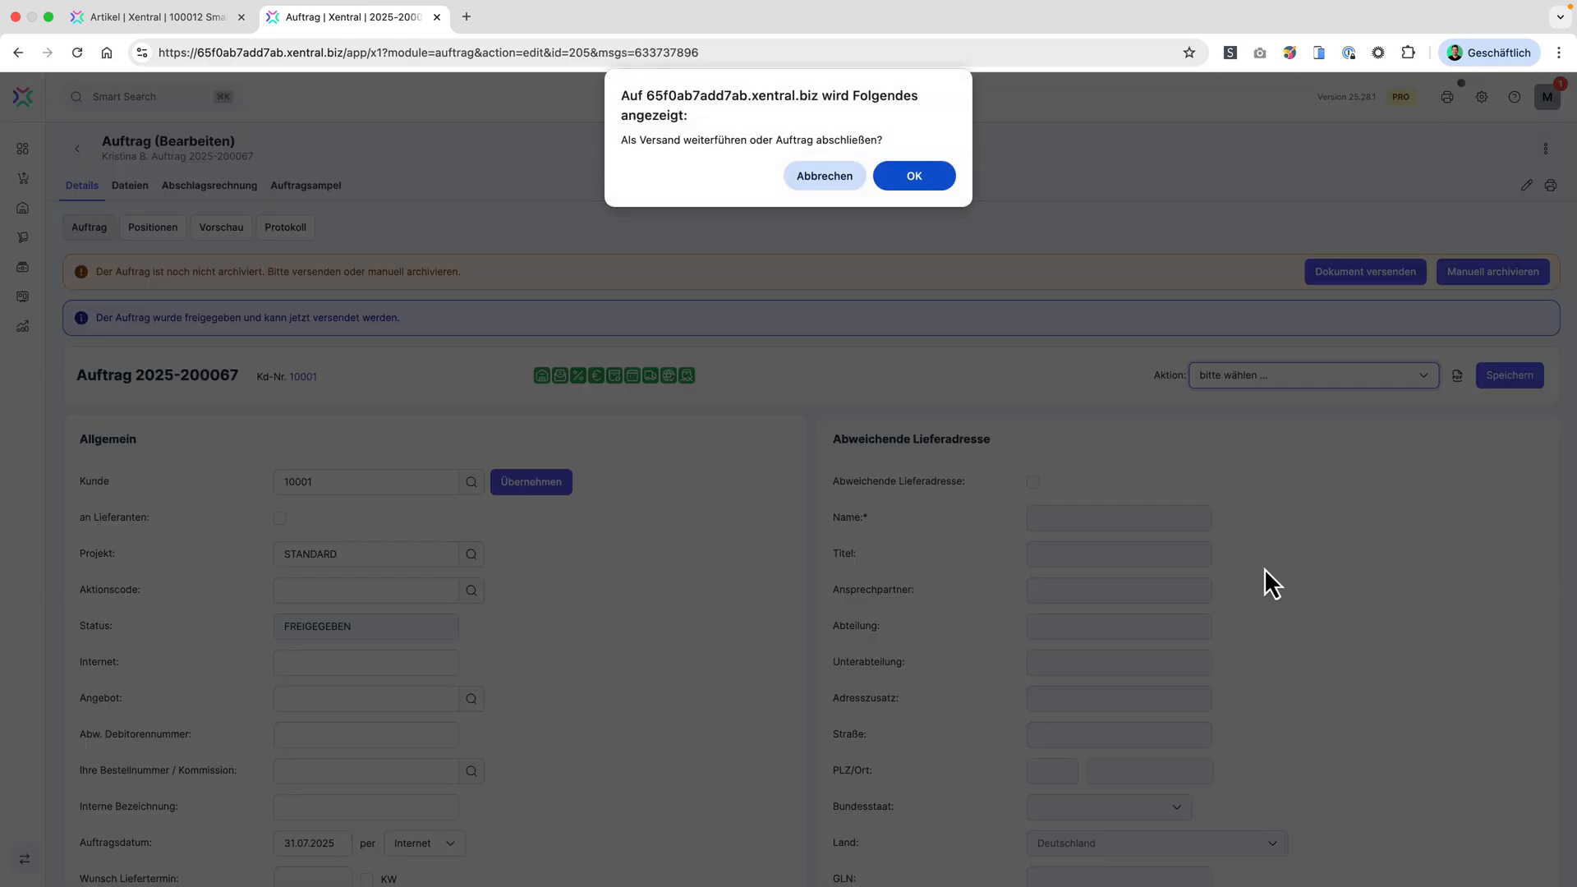
pyautogui.click(916, 178)
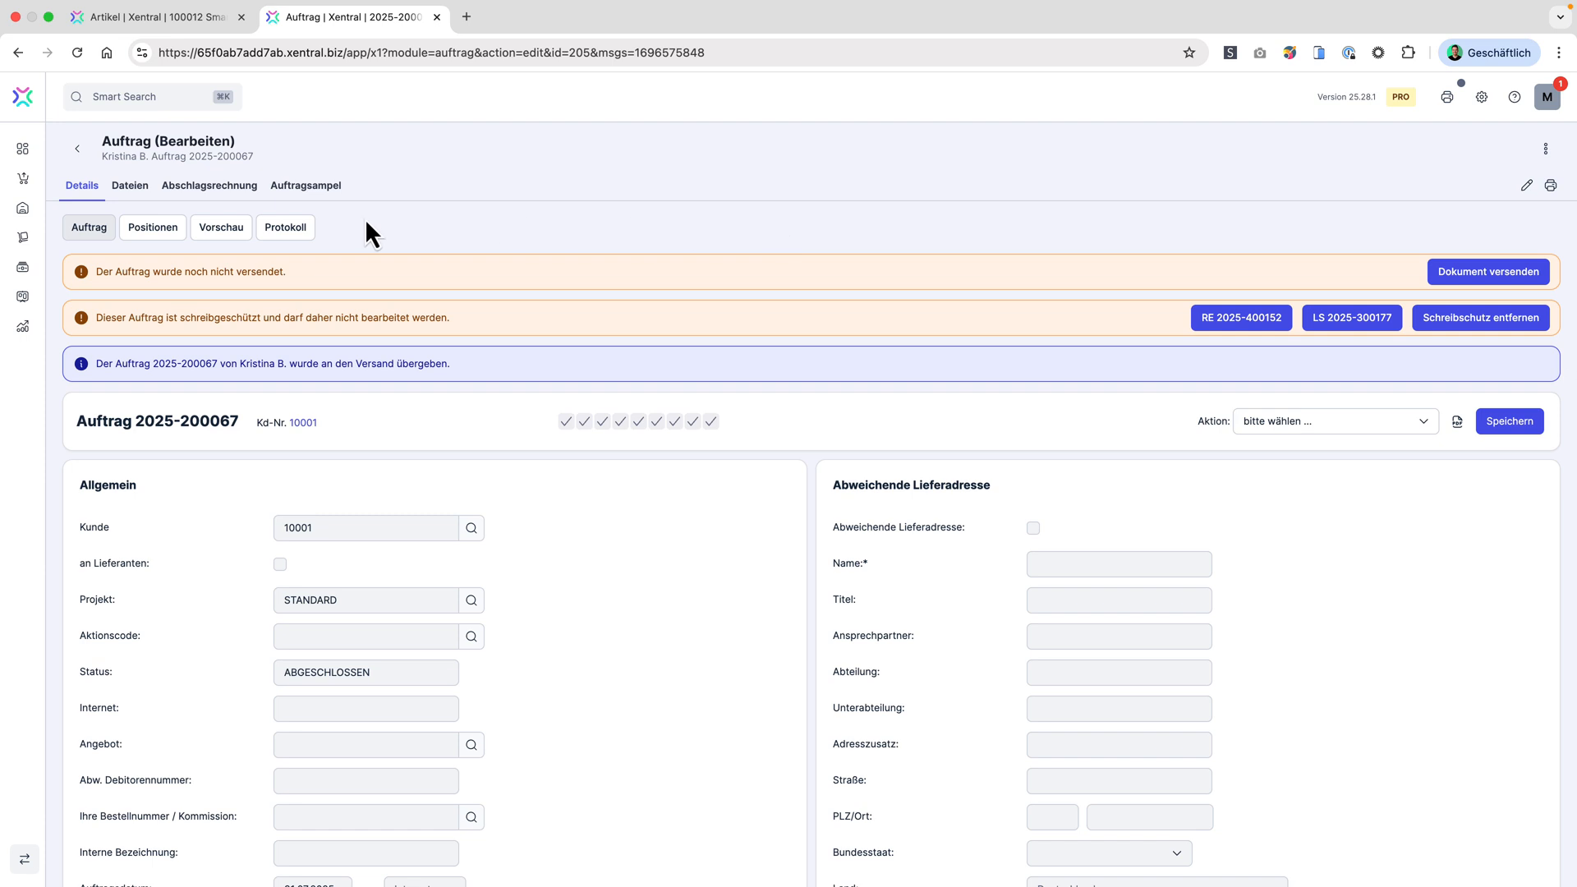
# Step: Open the new order's delivery note dated 31.07.2025 for shipping in the Versandzentrum
pyautogui.click(23, 208)
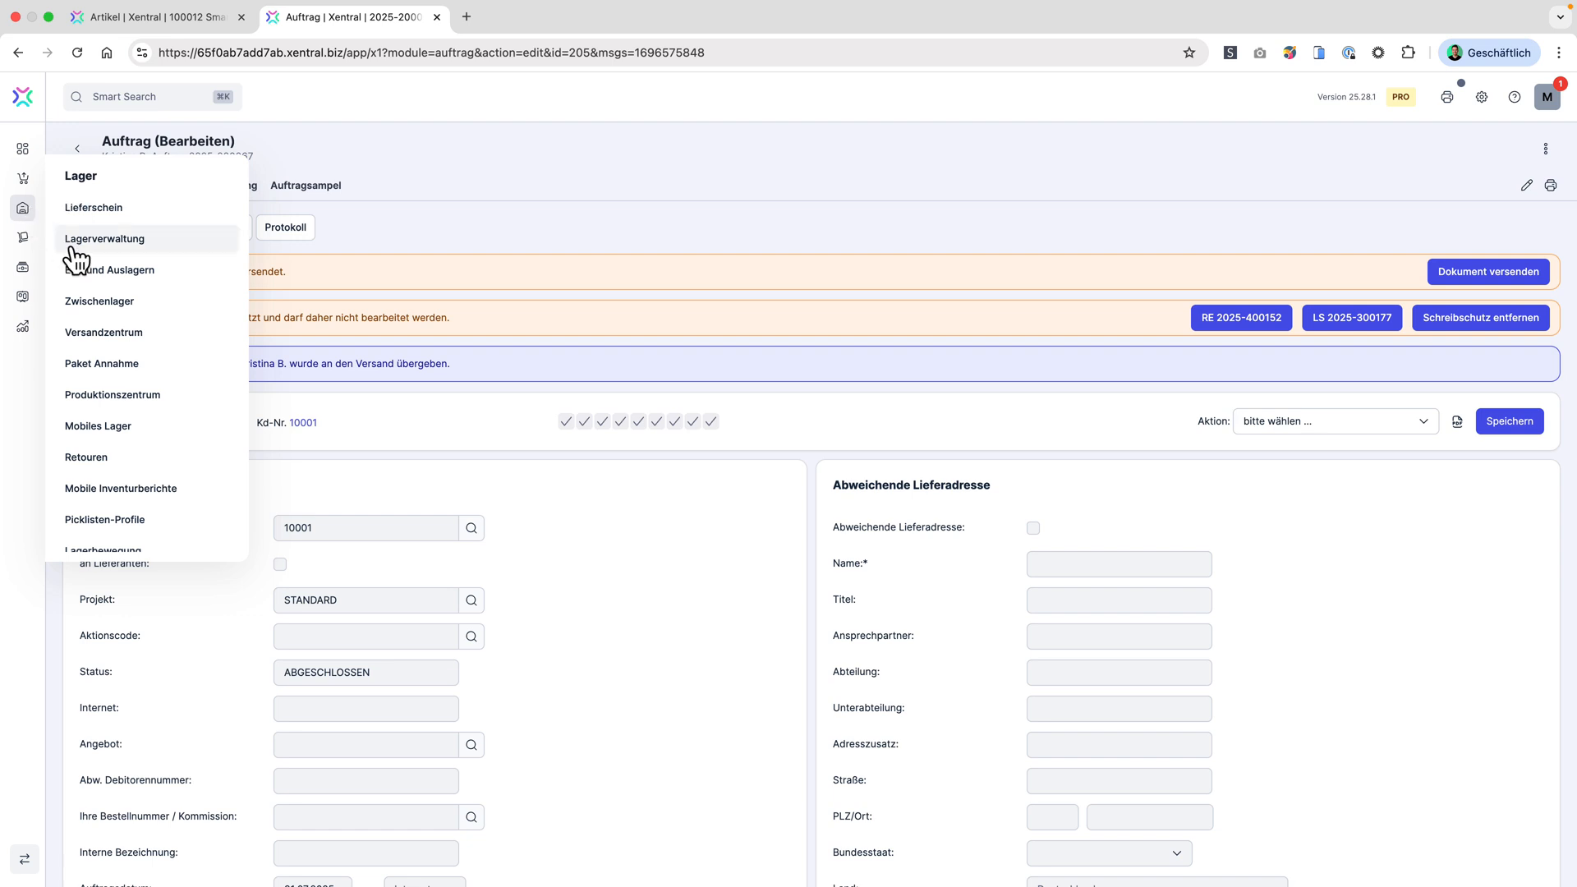
pyautogui.click(127, 336)
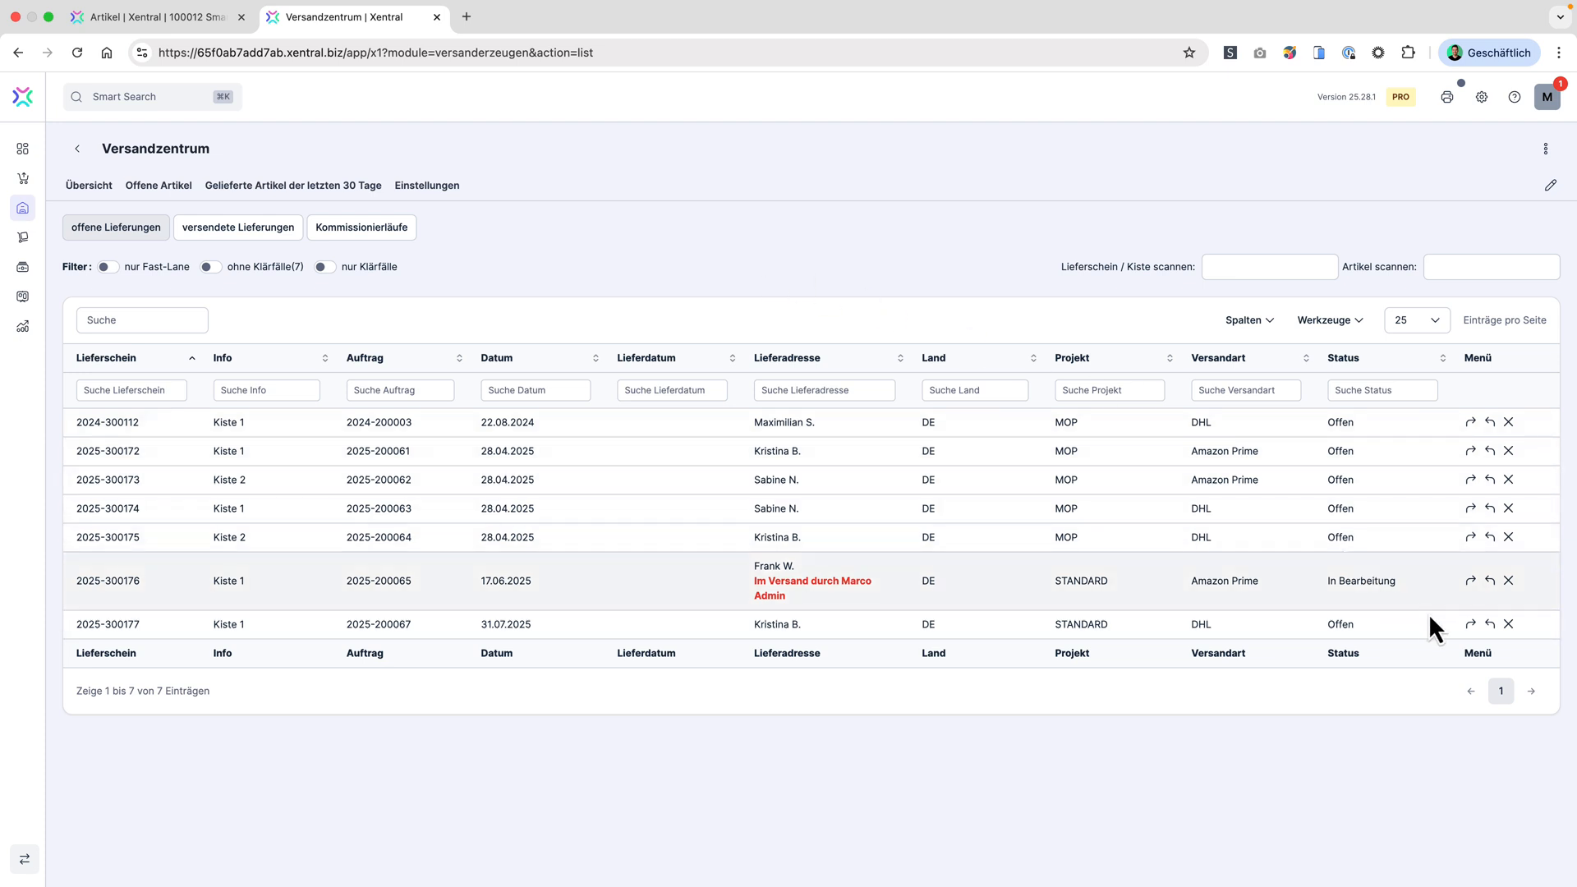
pyautogui.click(1470, 624)
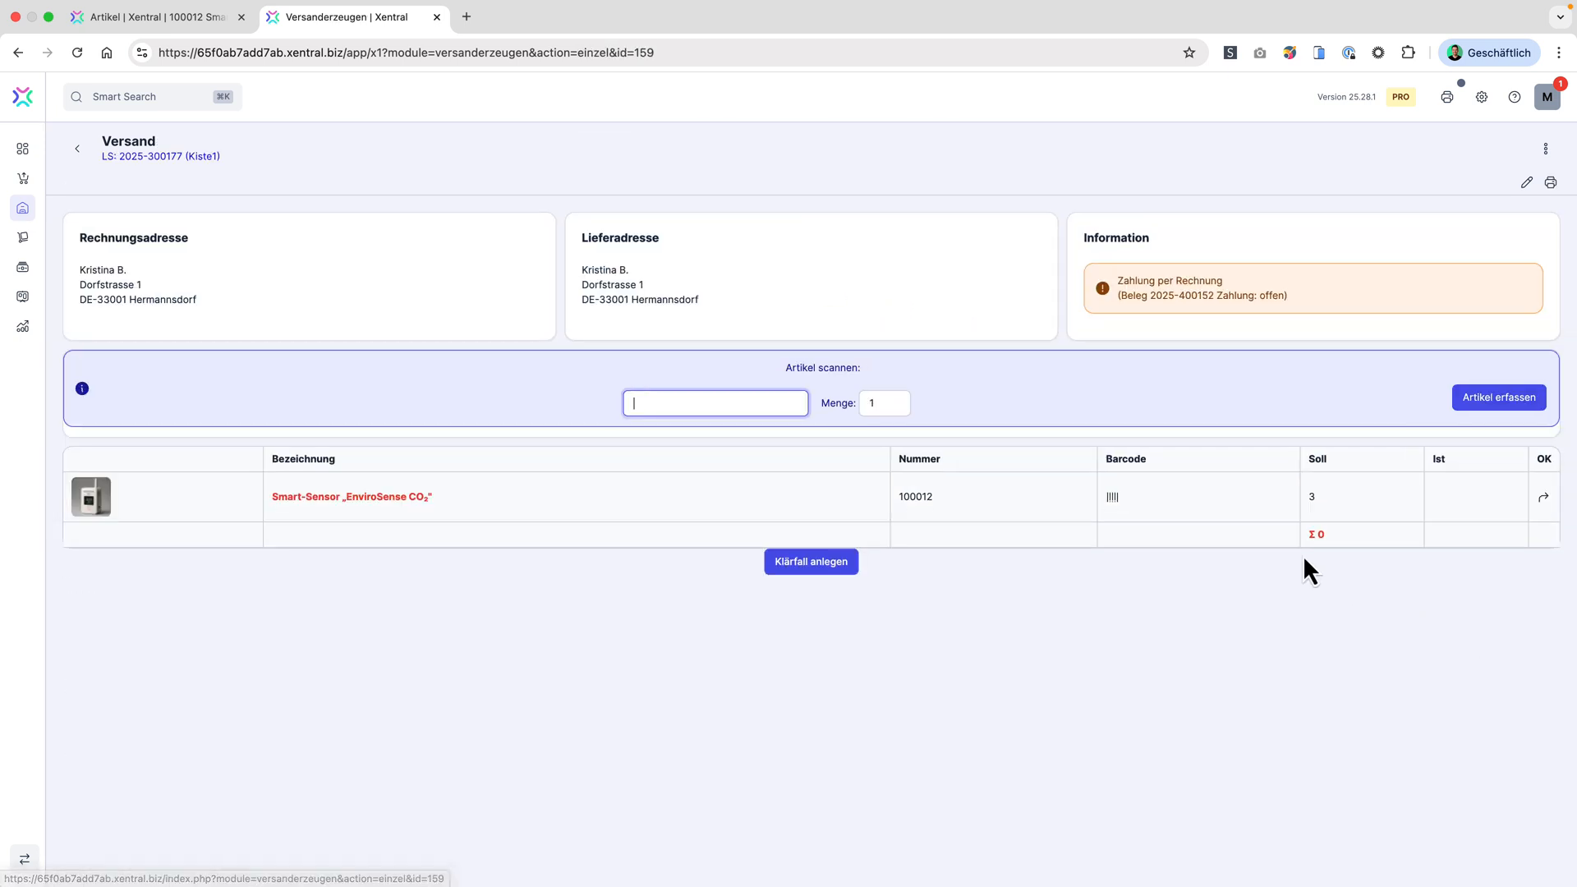
# Step: Capture article 100012 with quantity 1 for the shipment, using the article number from the position list
pyautogui.doubleClick(921, 496)
pyautogui.press('super+c')
pyautogui.click(721, 402)
pyautogui.press('super+v')
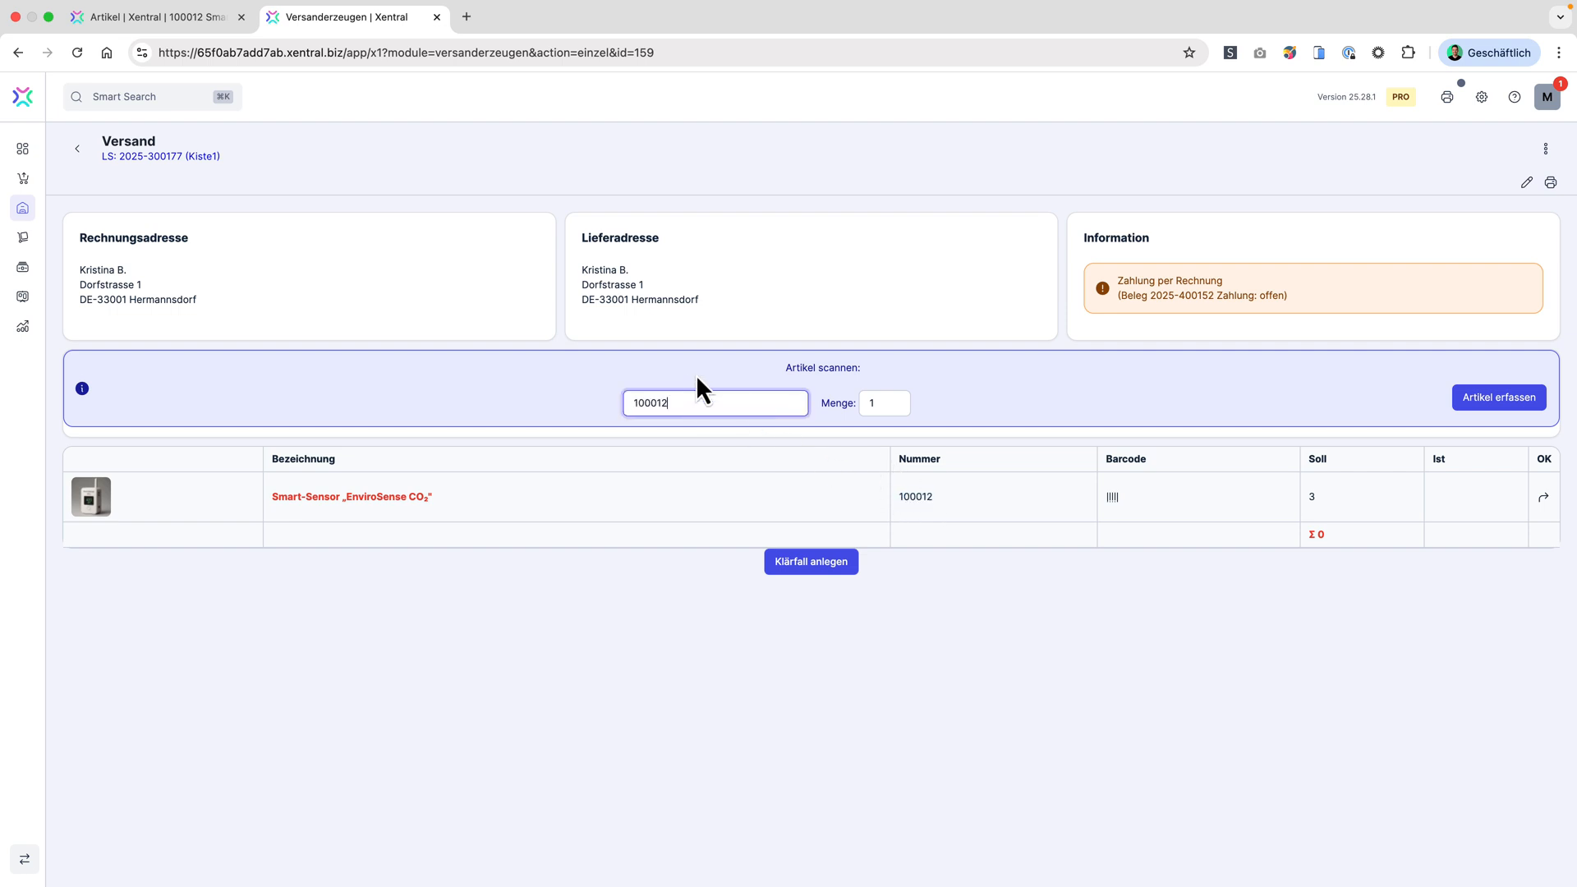
pyautogui.press('Return')
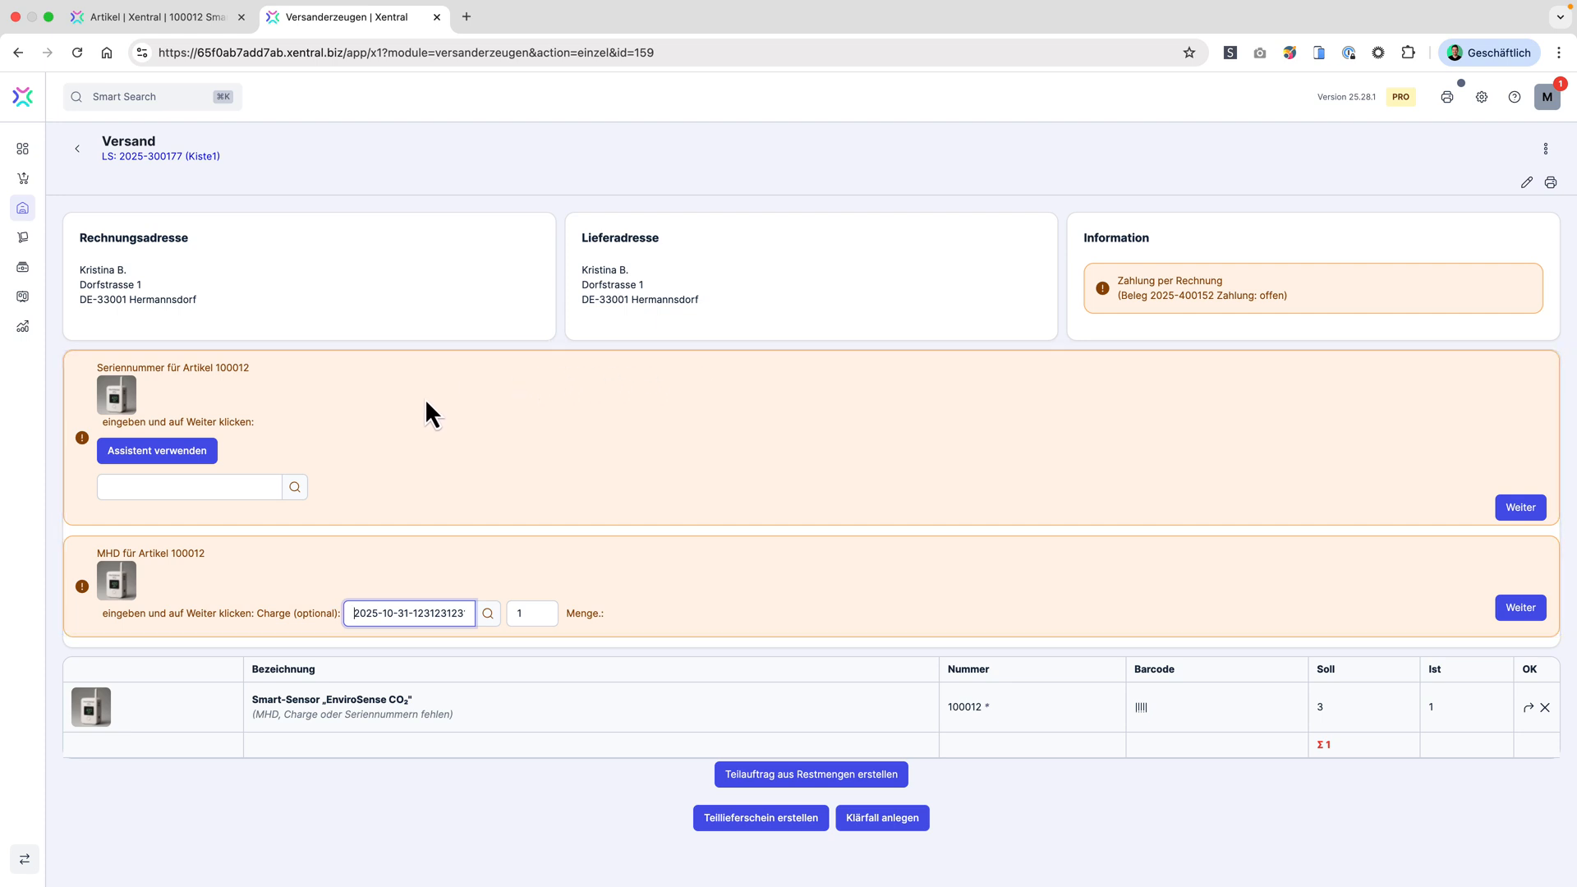
# Step: Assign serial number 12300001 to the captured article with the assistant and continue with the preselected MHD and Charge
pyautogui.click(227, 483)
pyautogui.click(169, 452)
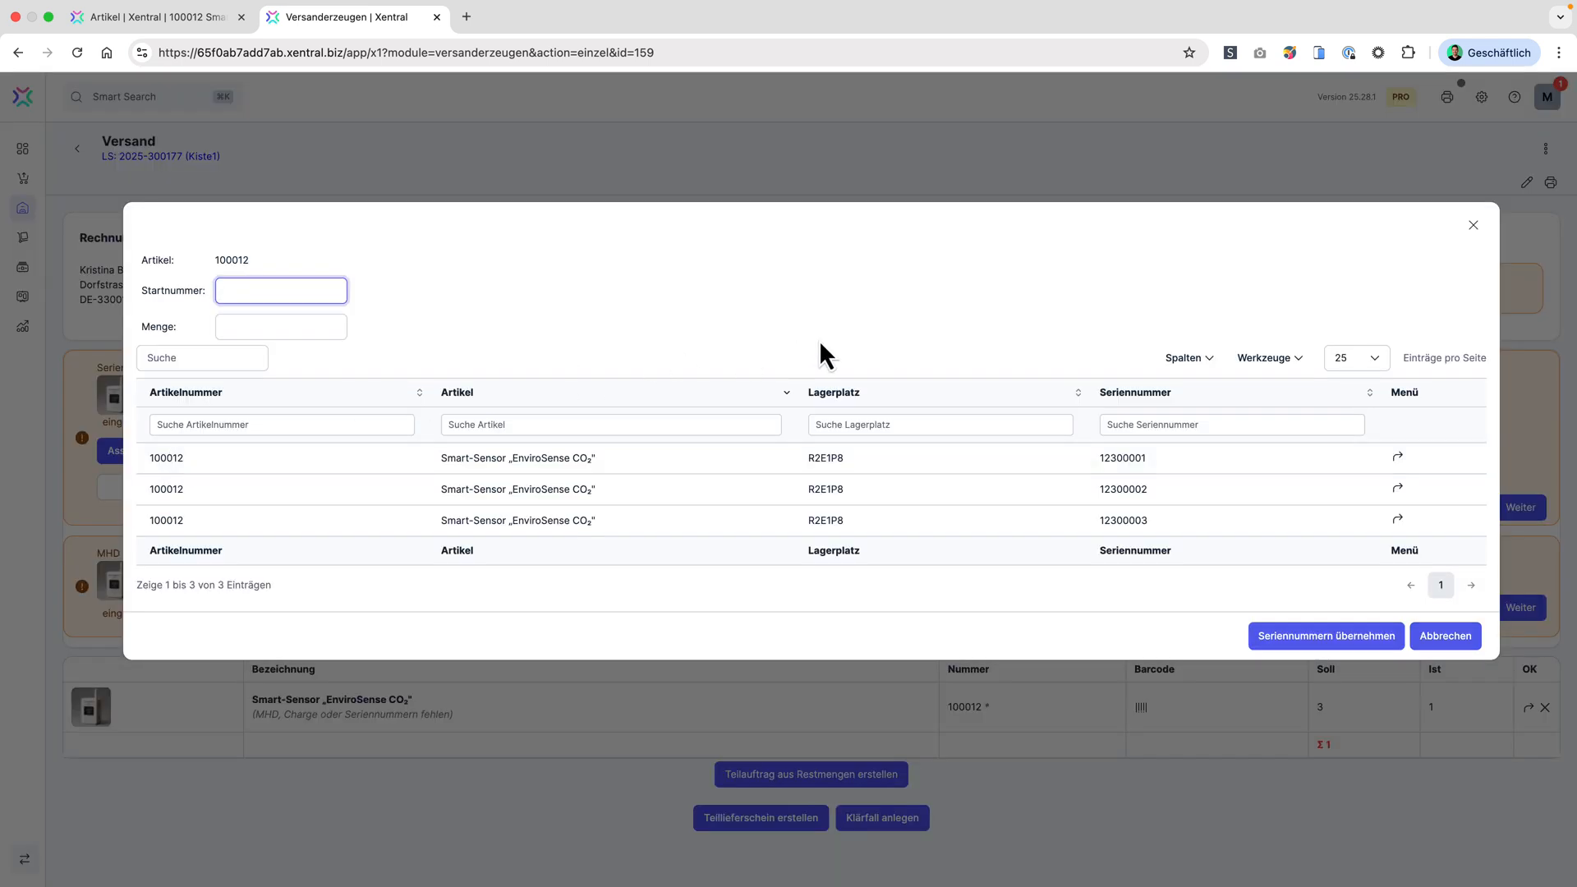
pyautogui.click(1396, 458)
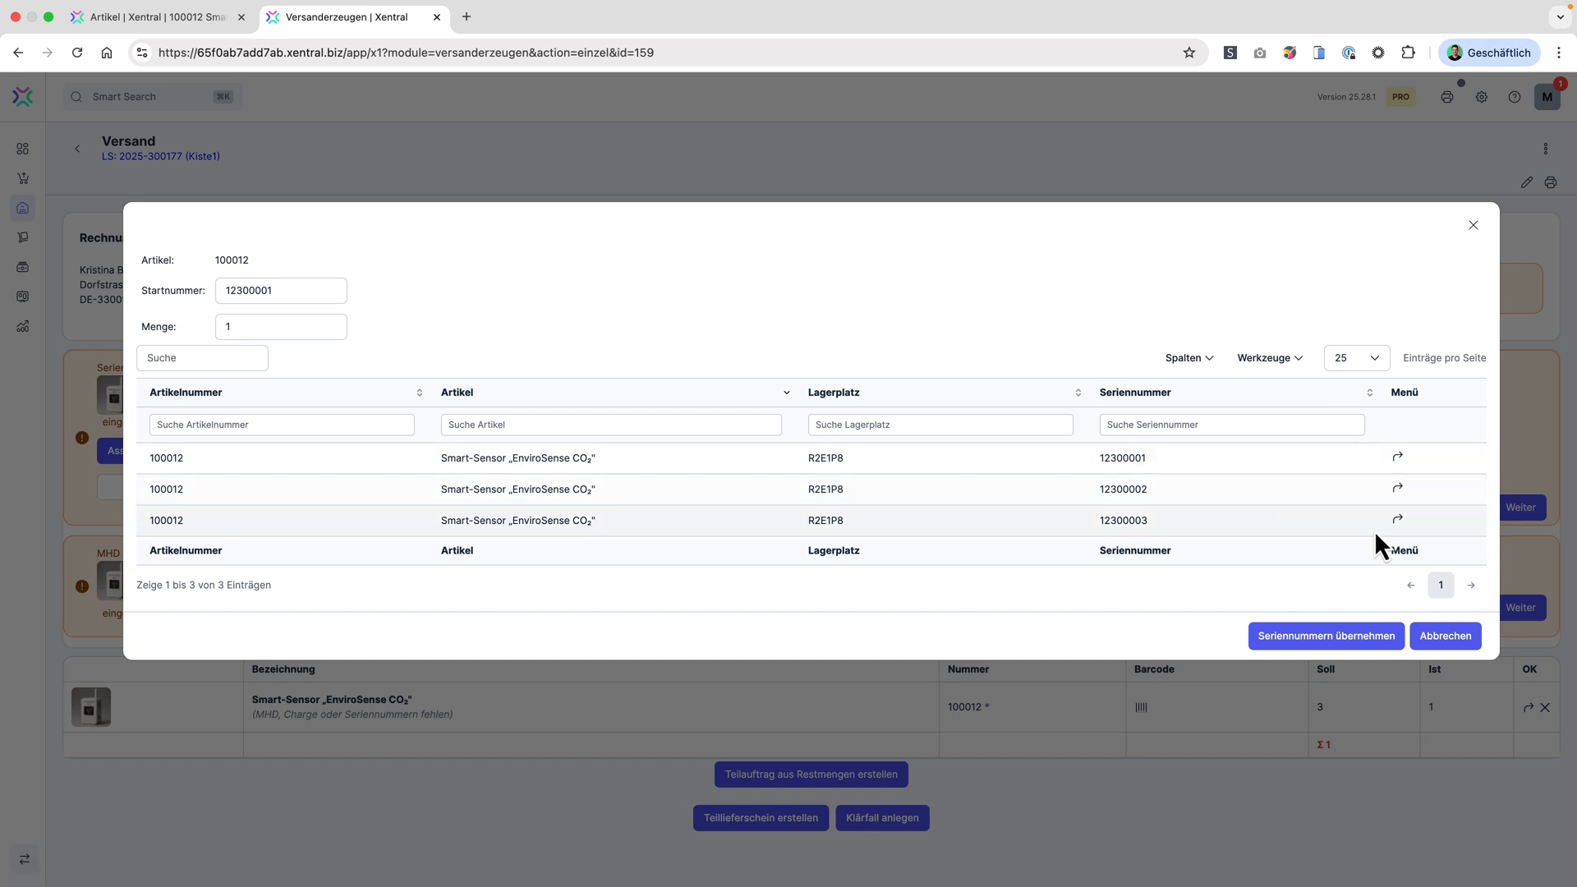
pyautogui.click(1337, 640)
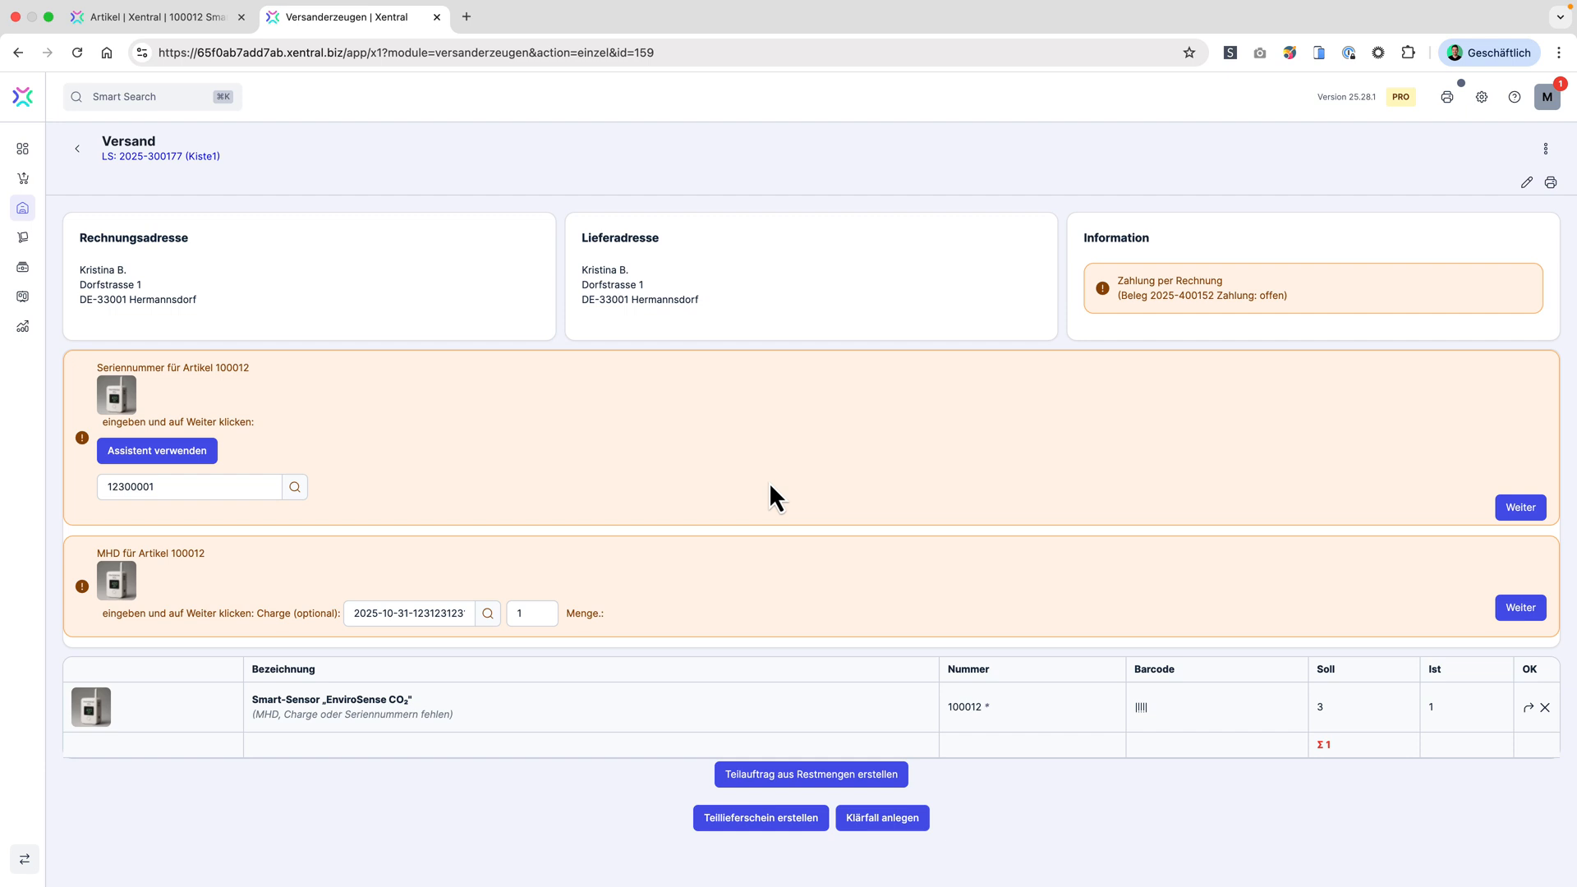
pyautogui.click(1520, 610)
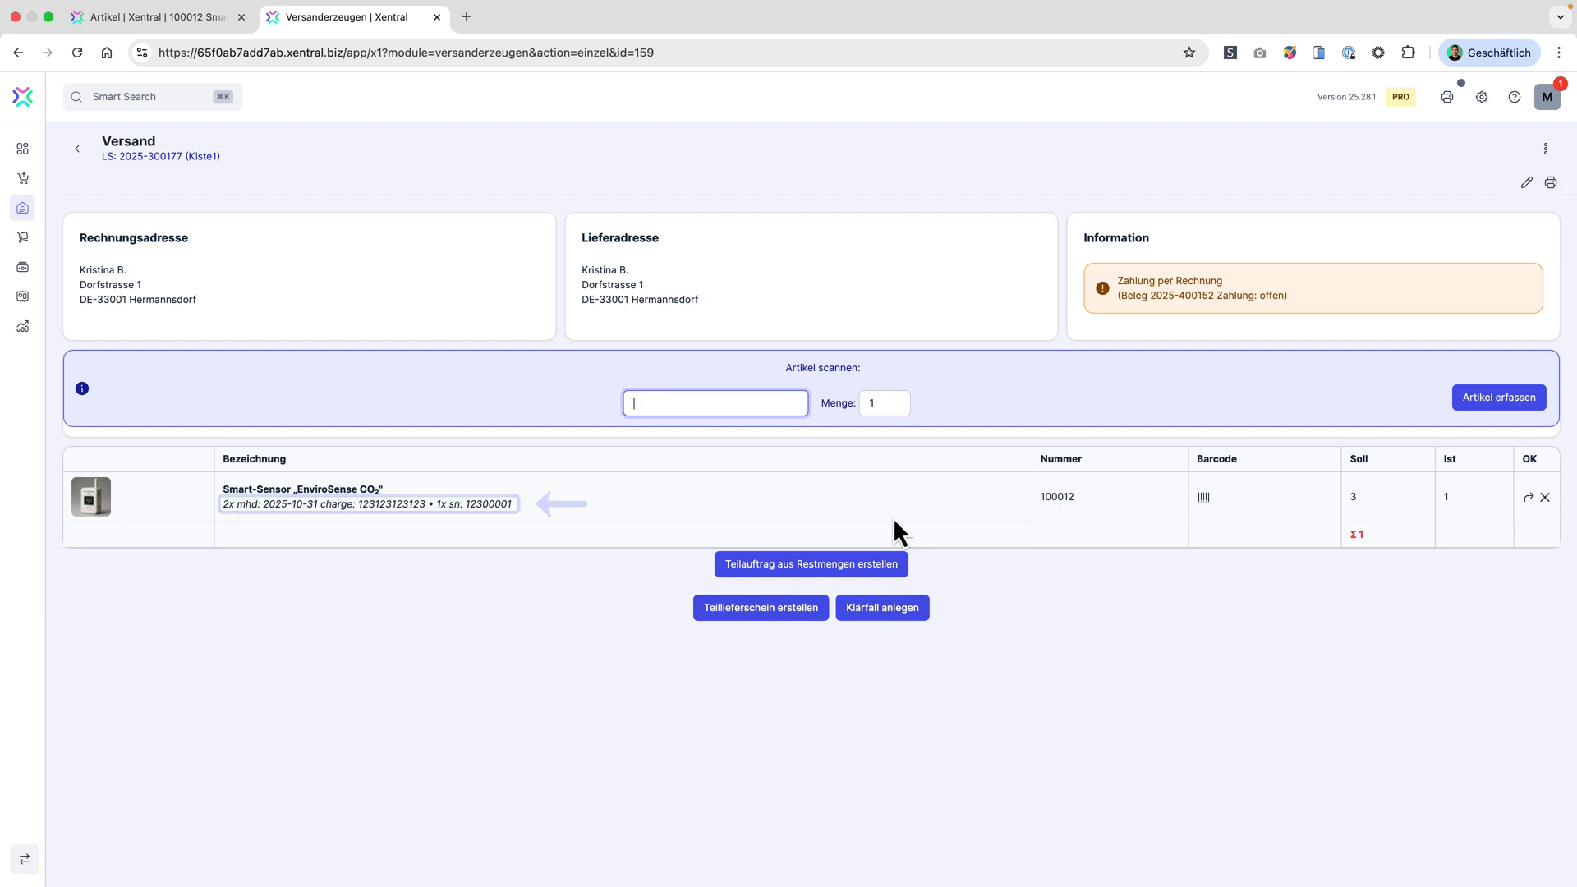
# Step: Capture article 100012 again for the shipment with quantity 2
pyautogui.doubleClick(880, 405)
pyautogui.write('2')
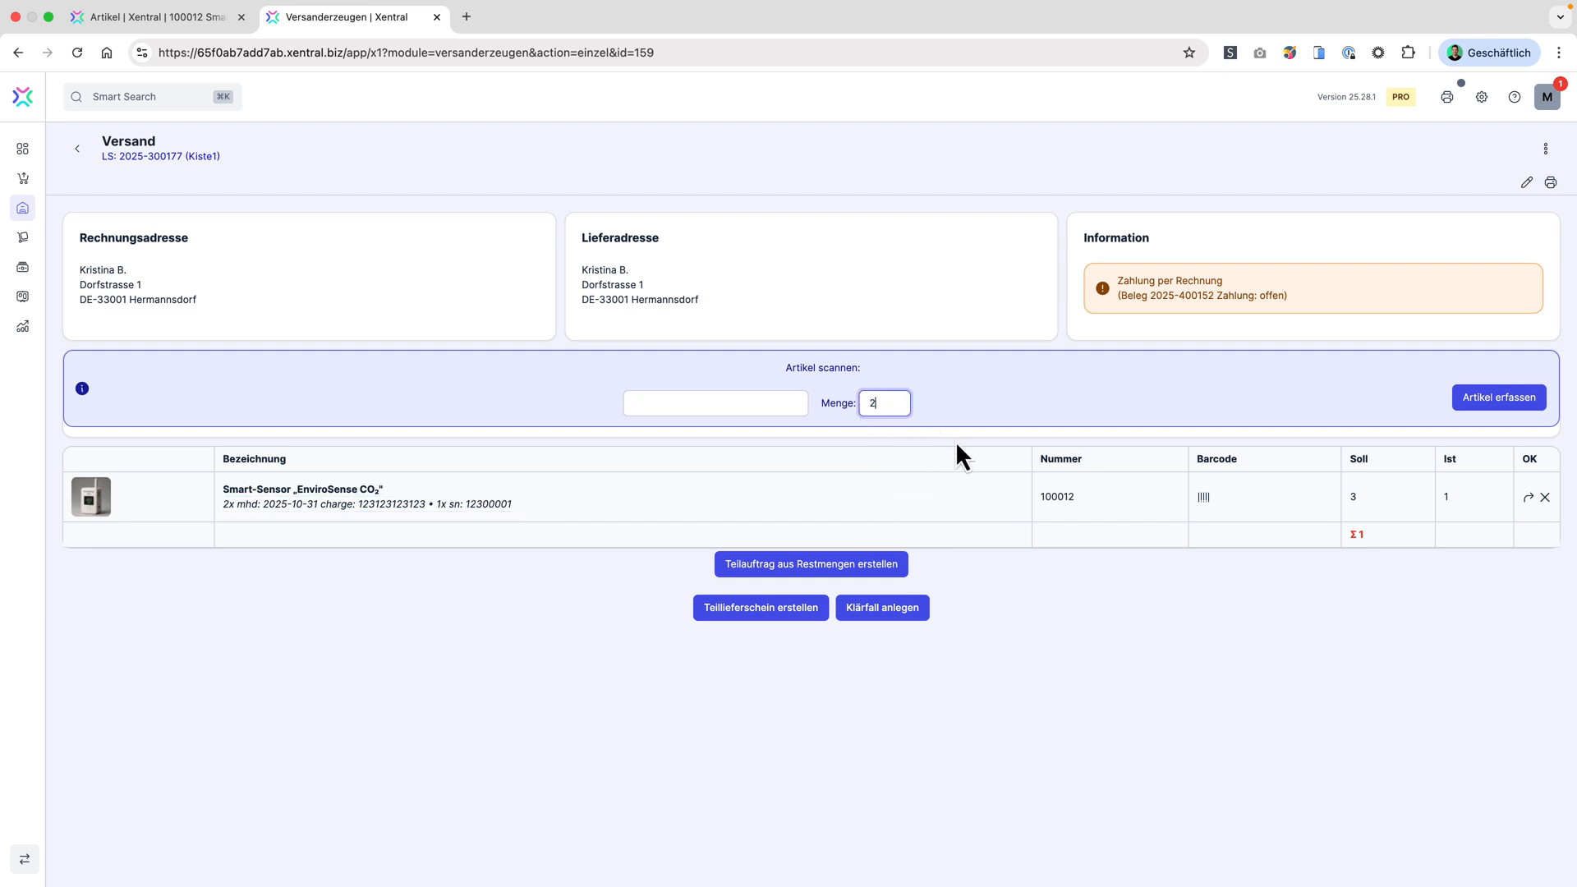
pyautogui.doubleClick(1065, 496)
pyautogui.click(721, 399)
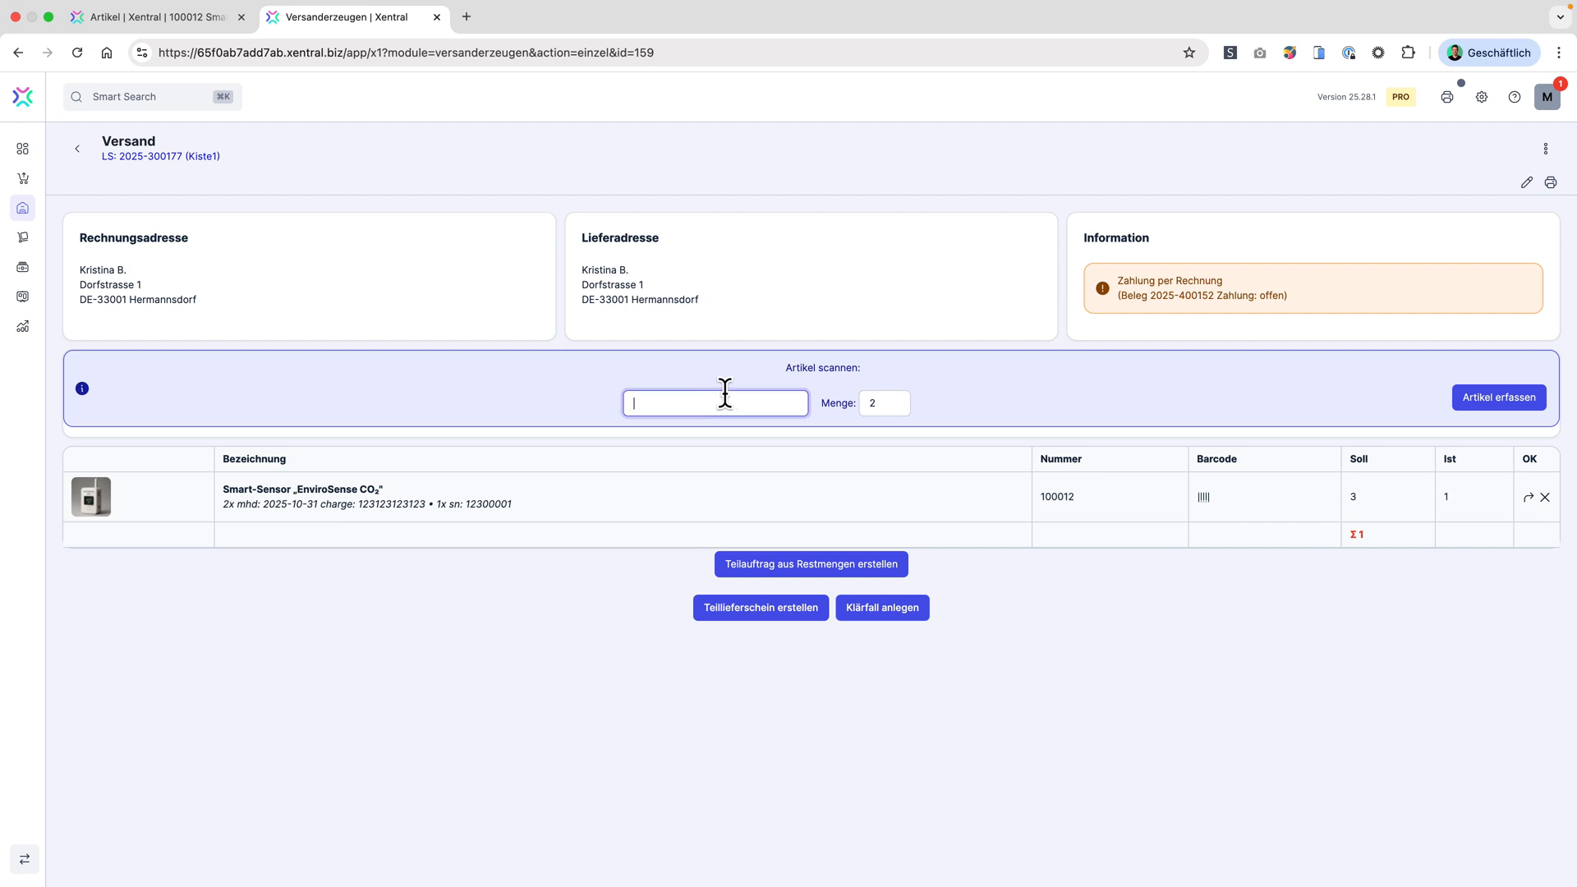
pyautogui.press('super+v')
pyautogui.click(1508, 401)
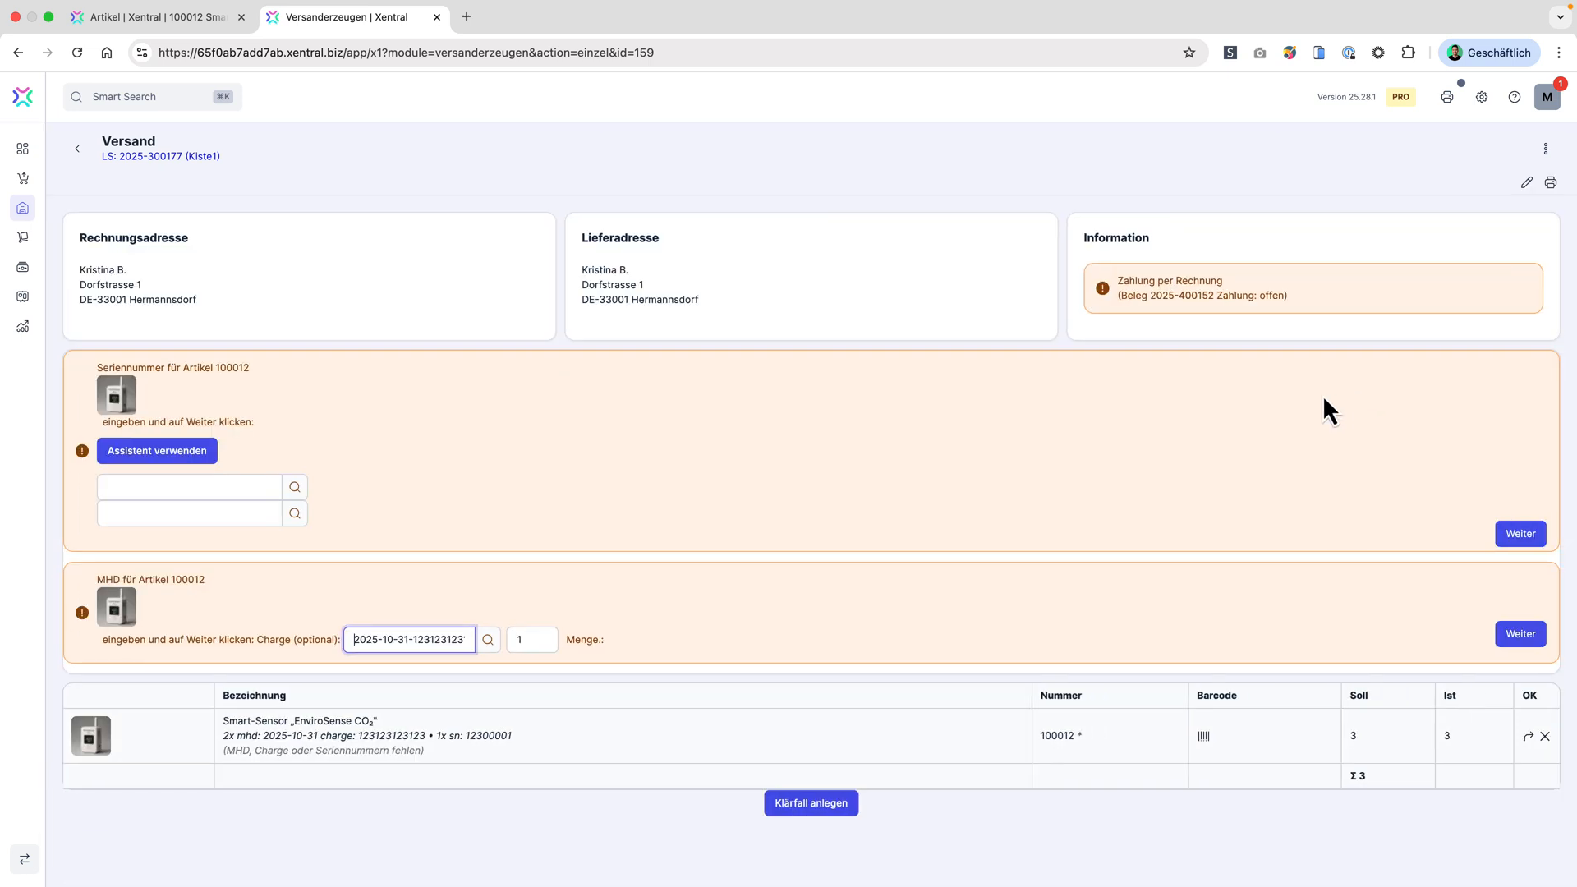
# Step: Enter serial numbers 12300002 and 12300003 for the remaining two items and continue with the preselected MHD and Charge
pyautogui.click(762, 473)
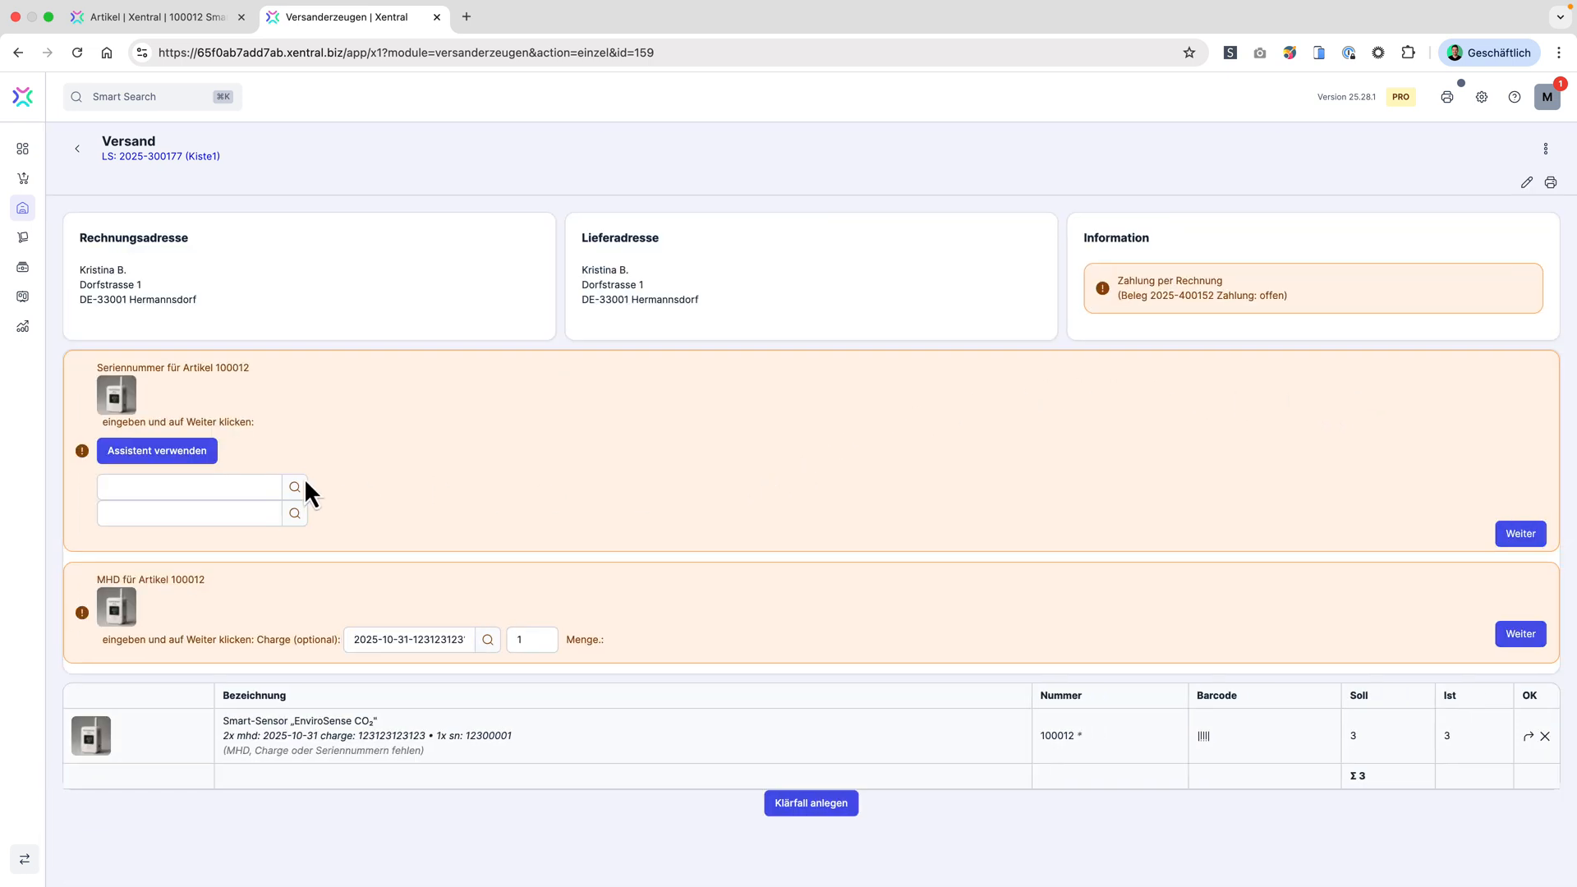
pyautogui.click(205, 486)
pyautogui.click(169, 514)
pyautogui.click(177, 516)
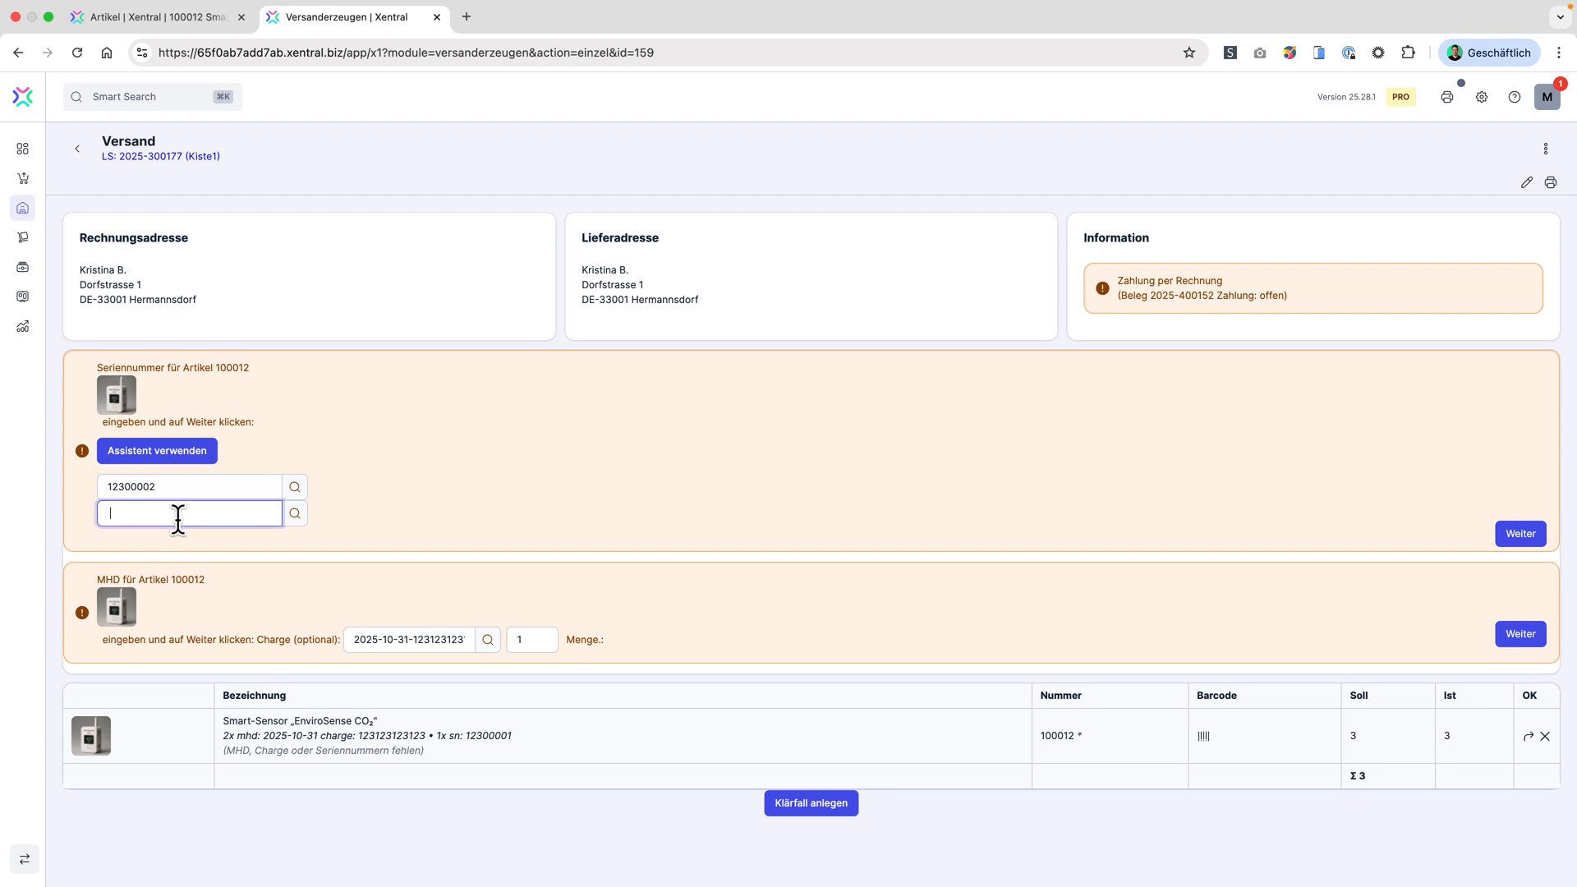
pyautogui.click(178, 539)
pyautogui.click(679, 532)
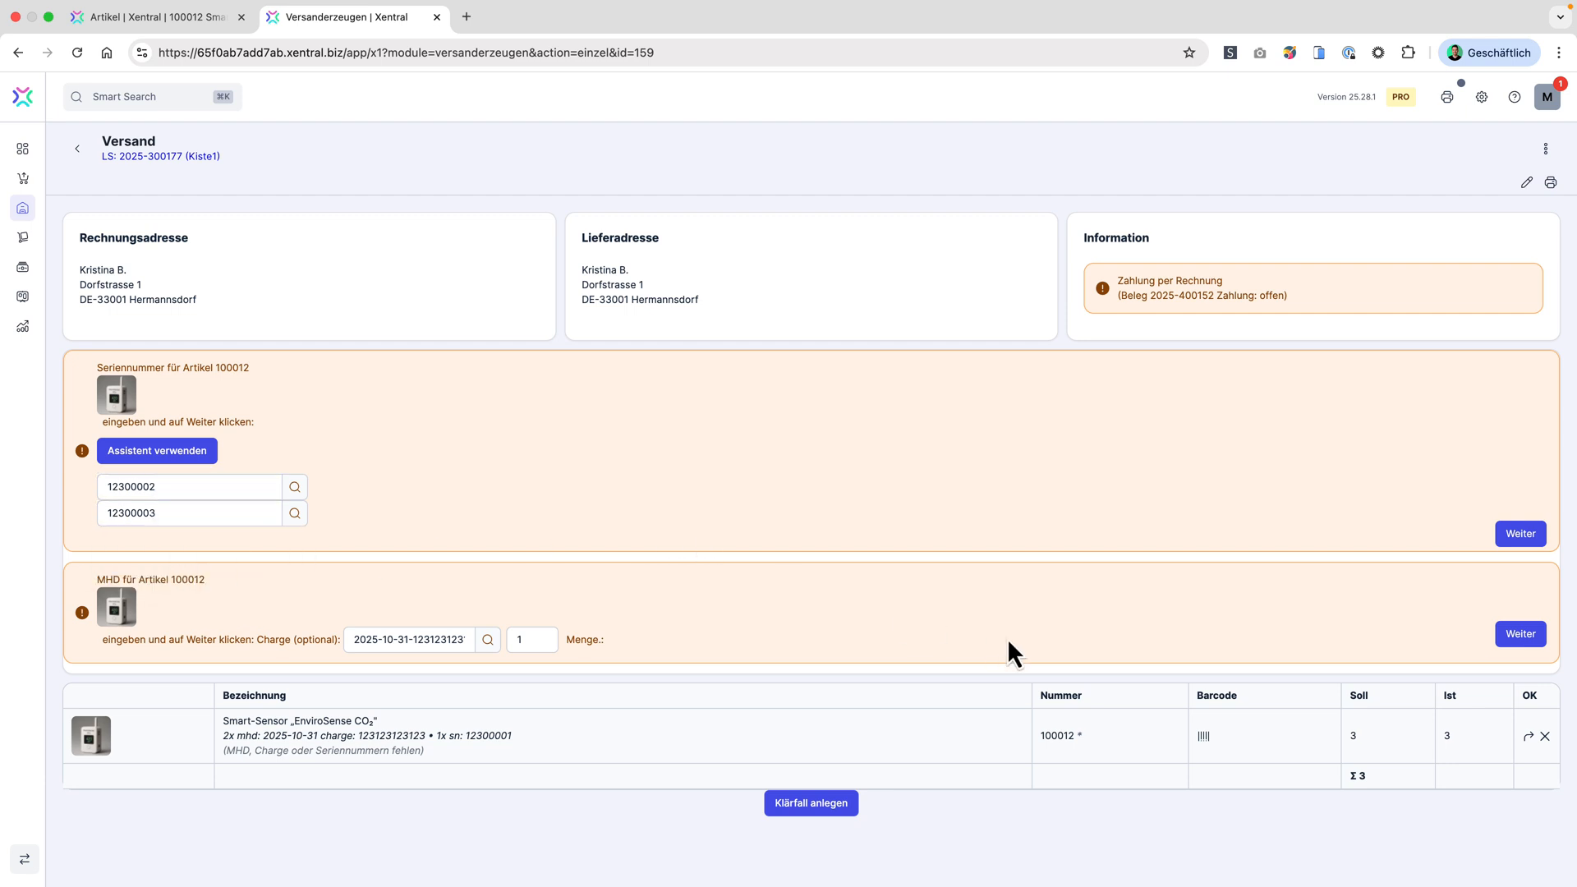
pyautogui.click(1518, 637)
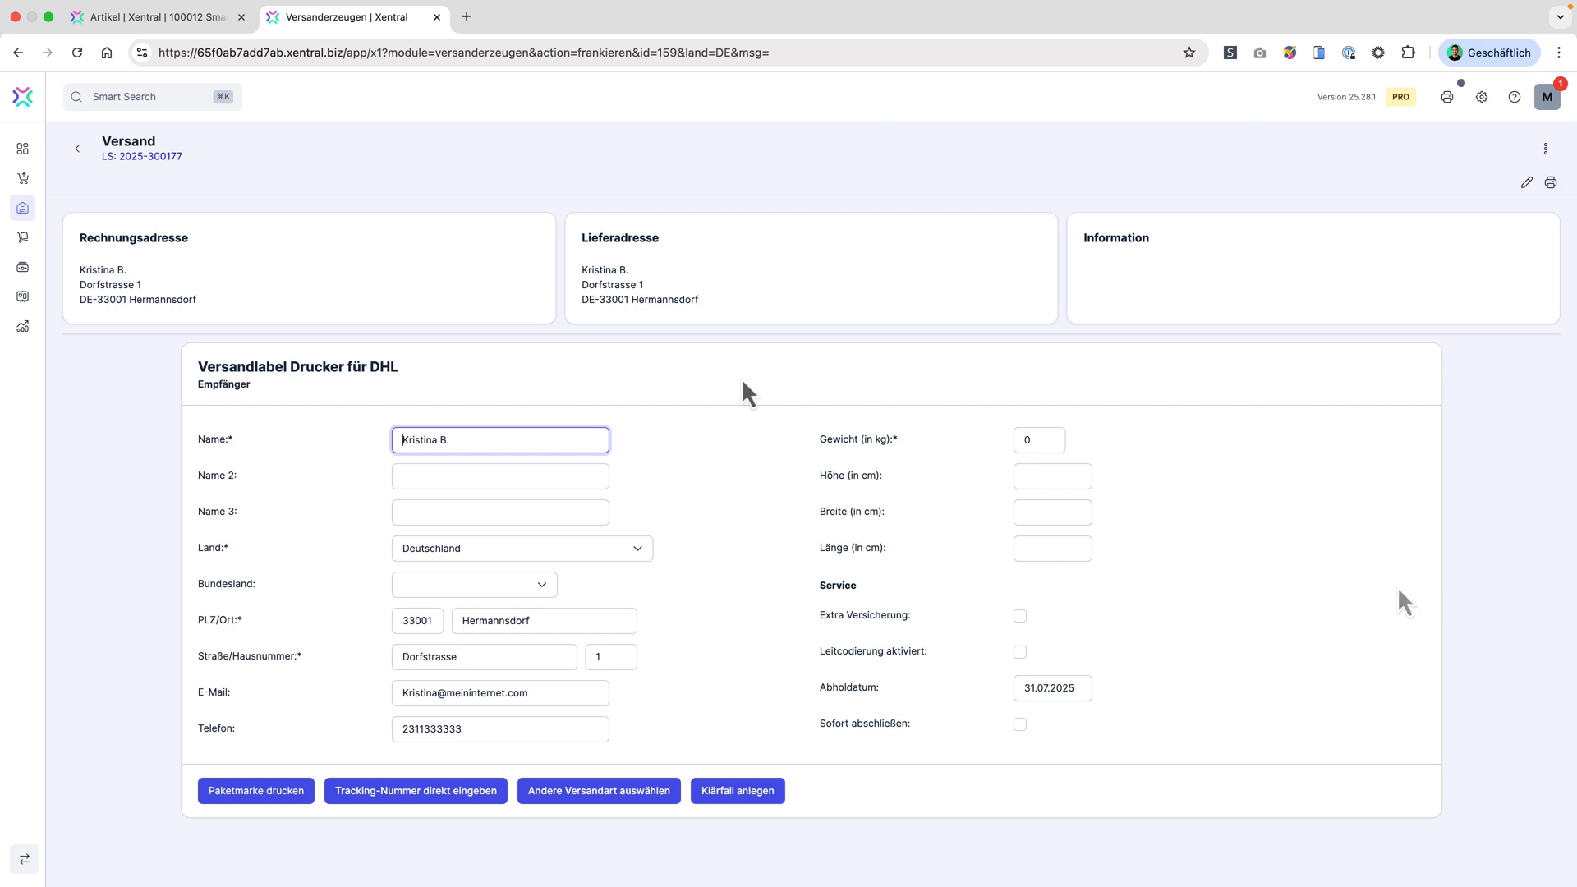
# Step: Search for the Seriennummern app and check which serial numbers were delivered to customers
pyautogui.click(130, 105)
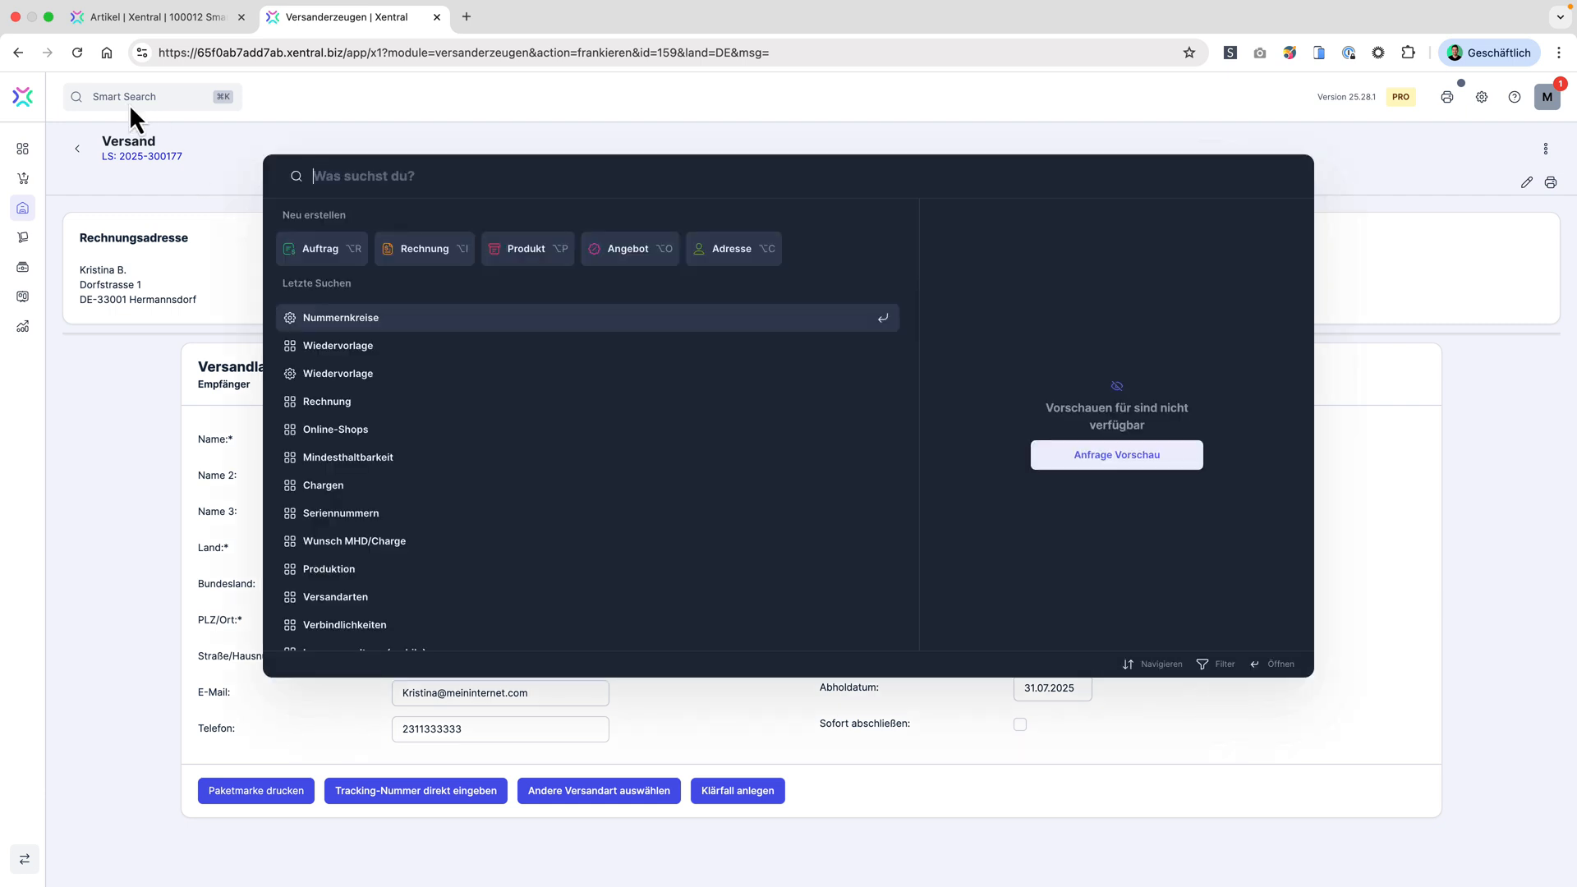
pyautogui.write('Seriennummern')
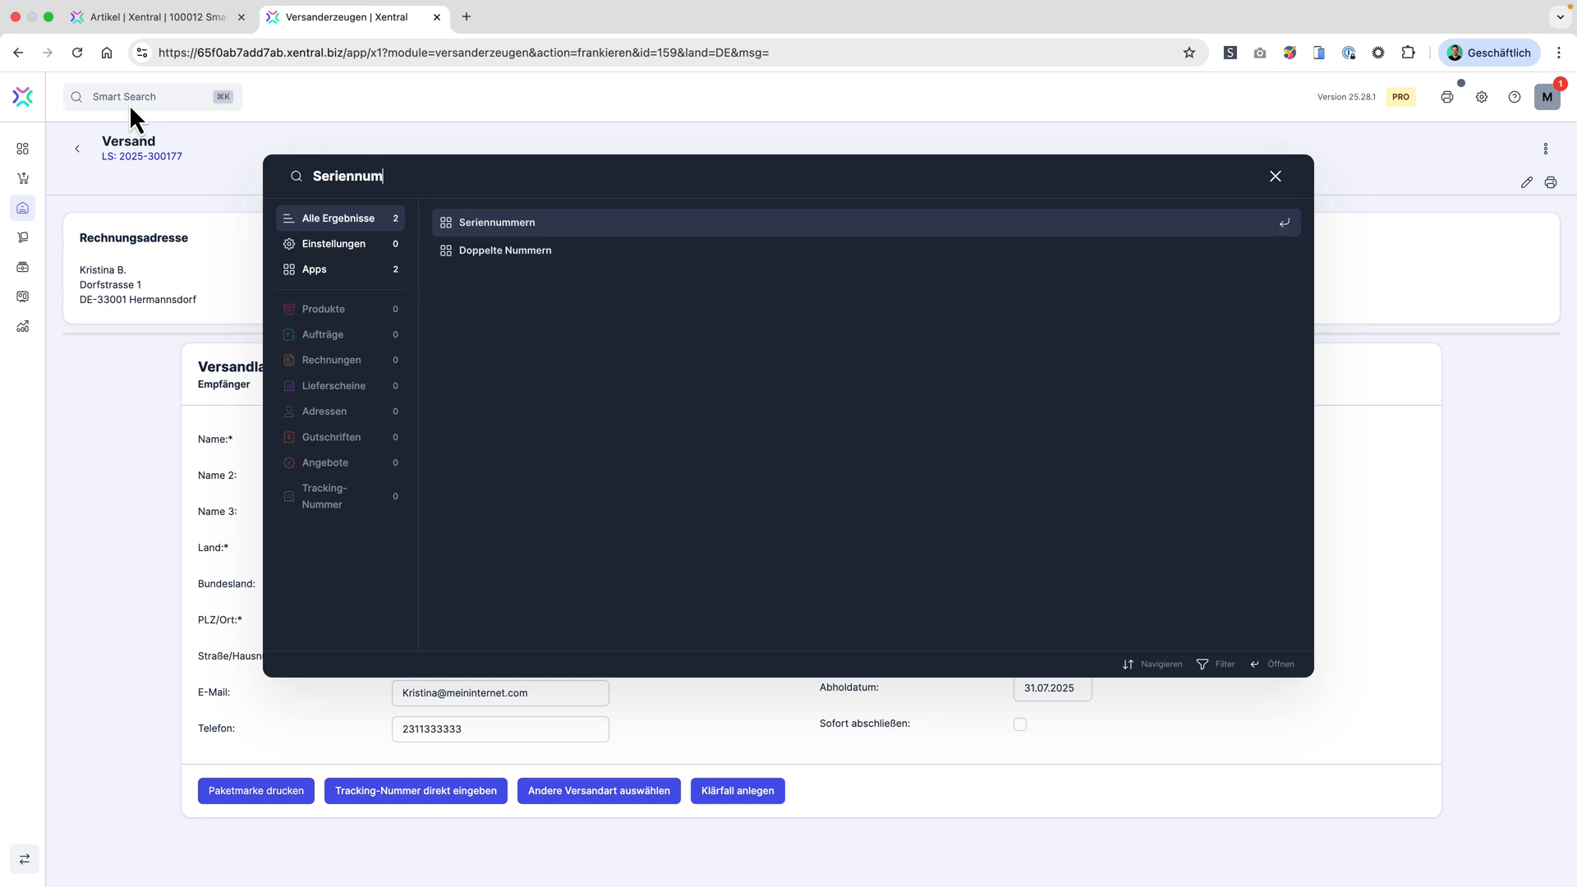
pyautogui.click(484, 230)
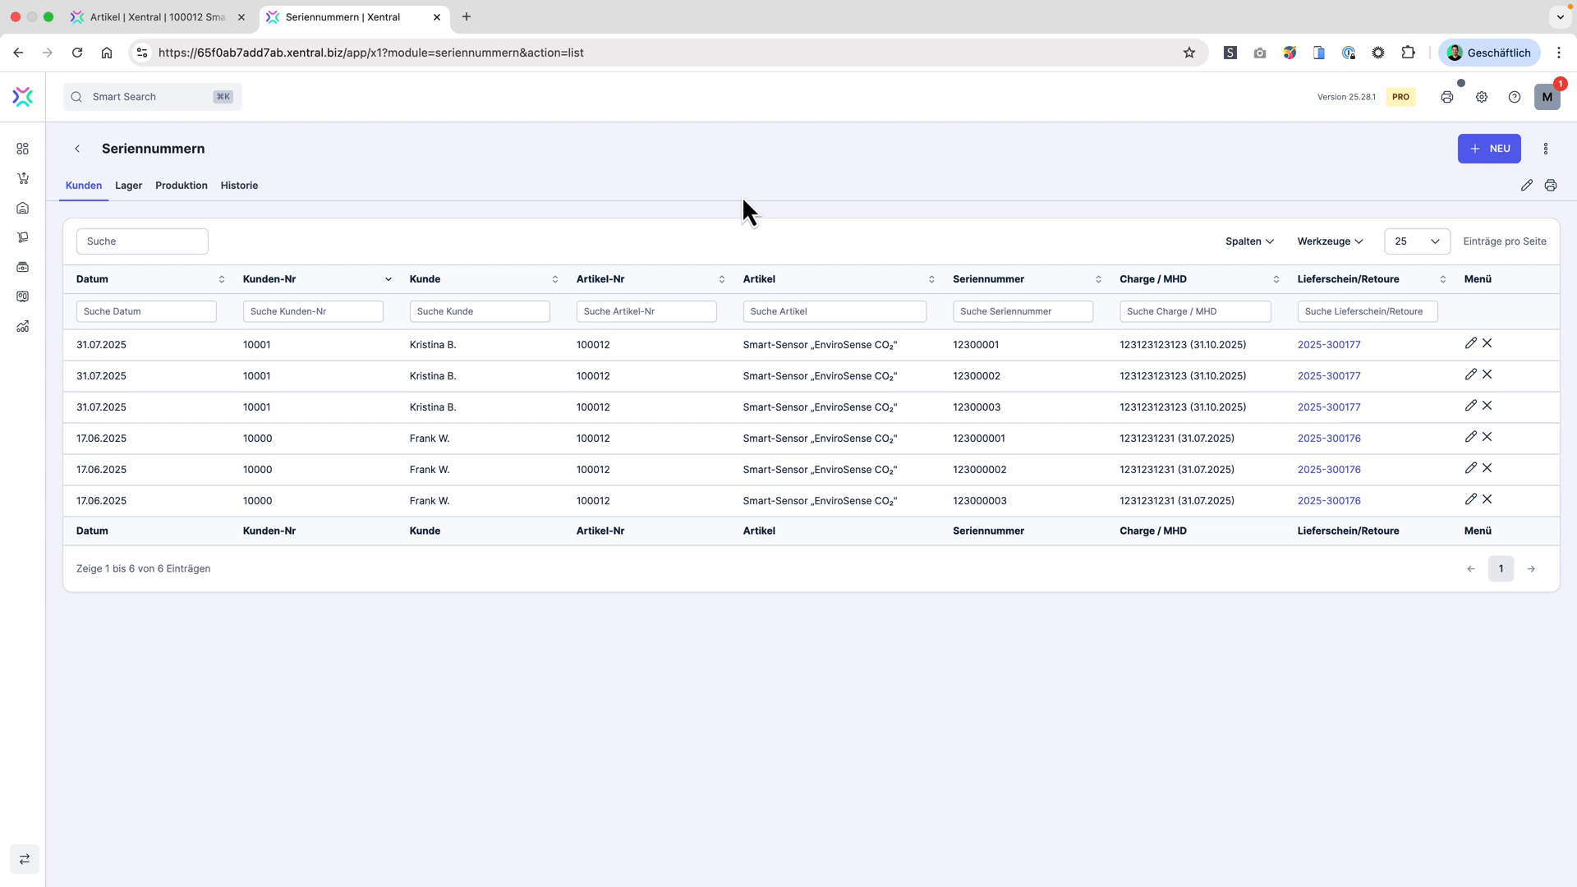
# Step: Search for the Chargen app and review the batch movements of the Smart-Sensor article
pyautogui.click(135, 99)
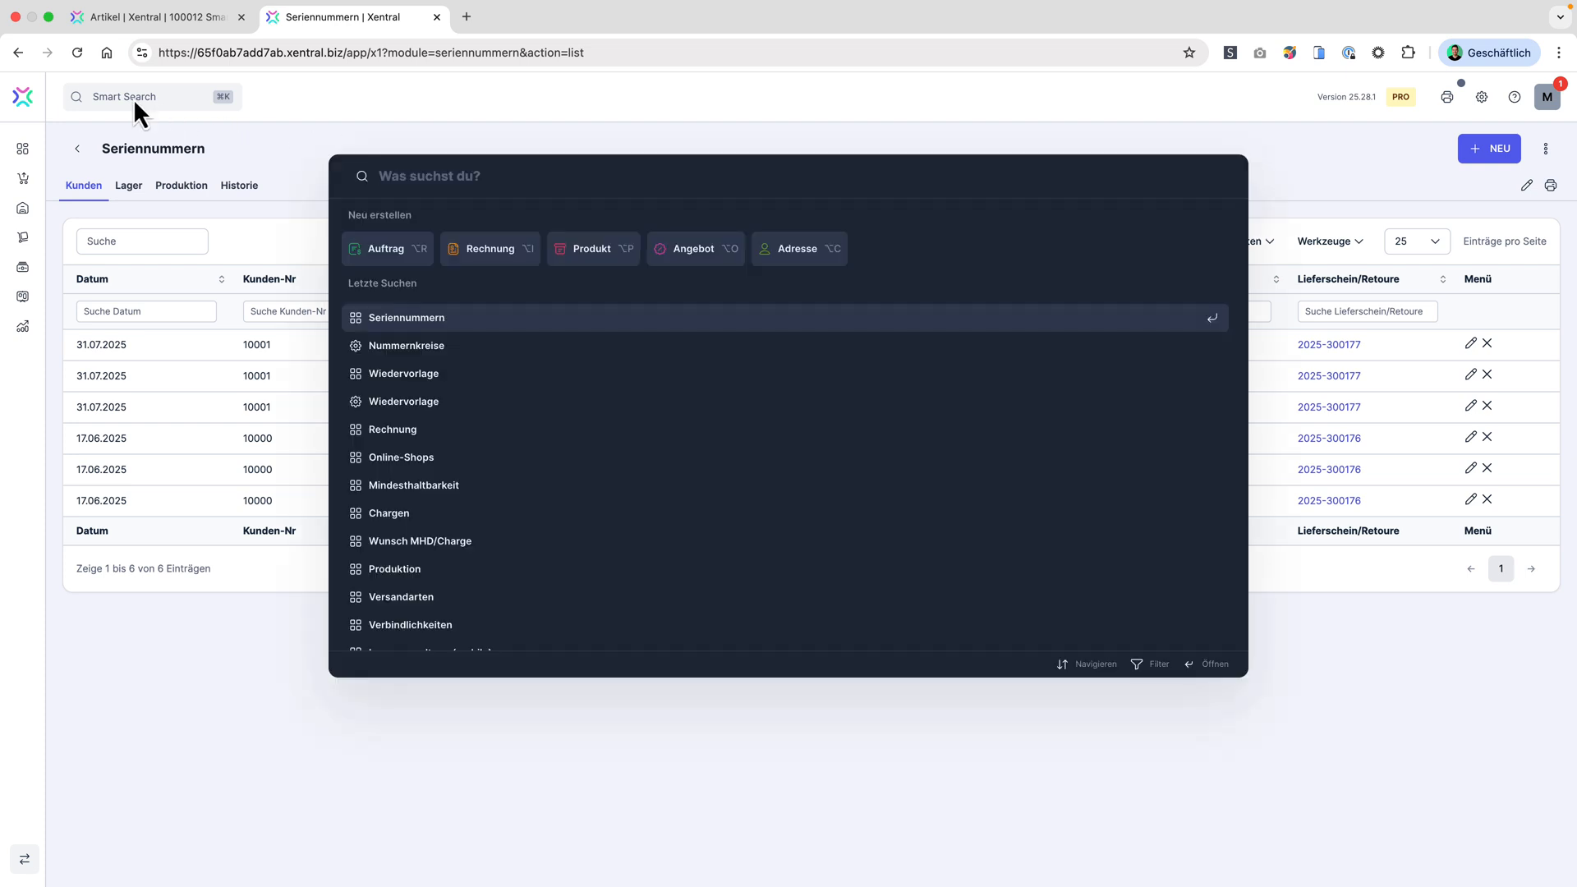
pyautogui.write('Chargen')
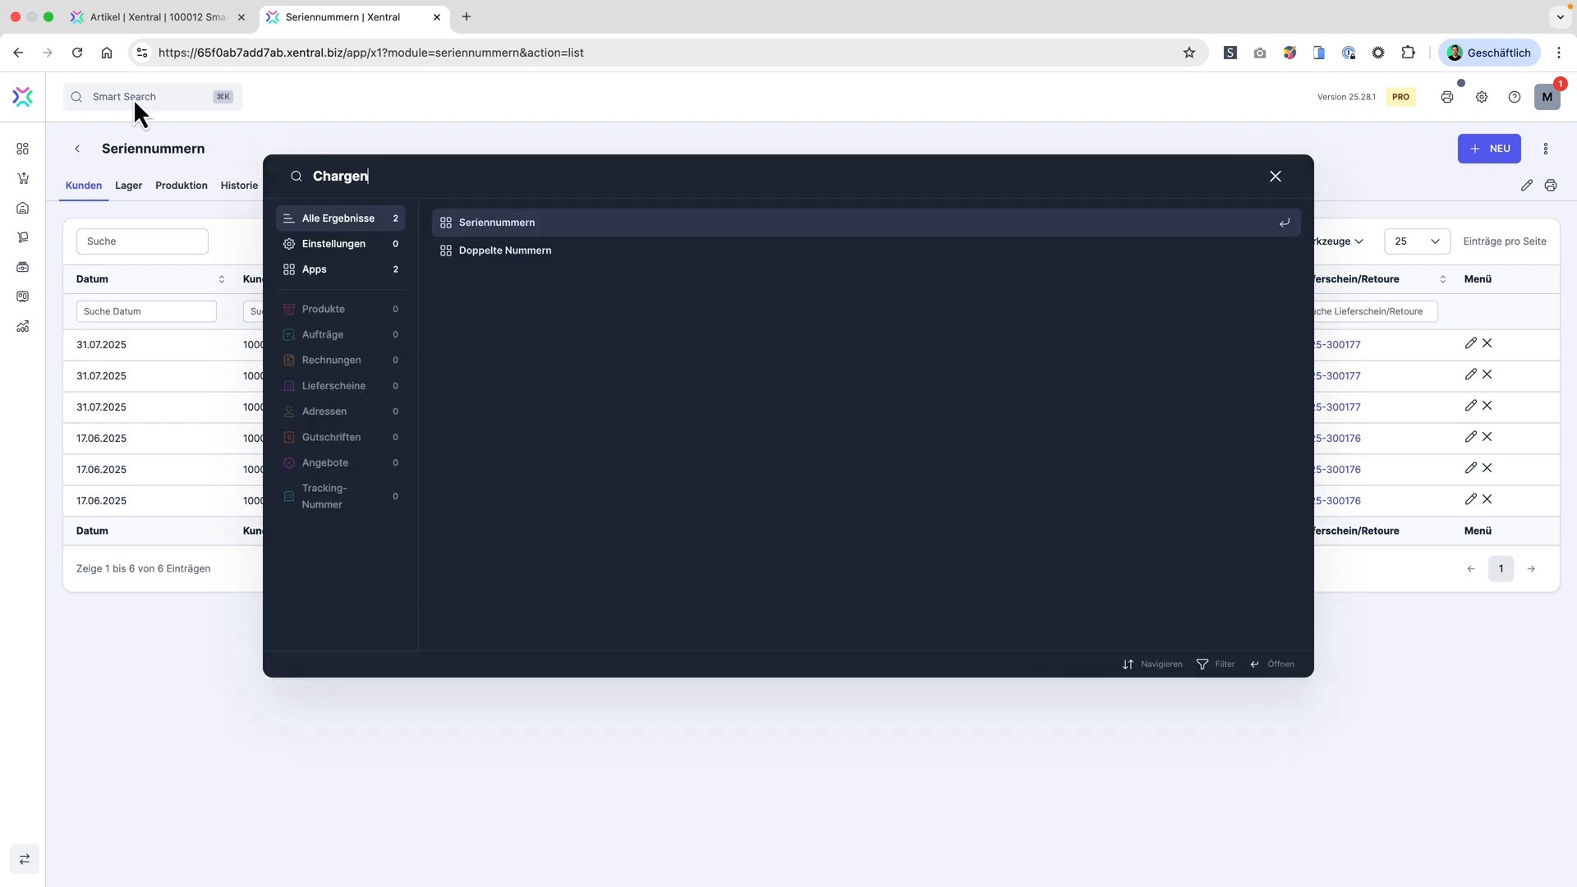
pyautogui.click(491, 230)
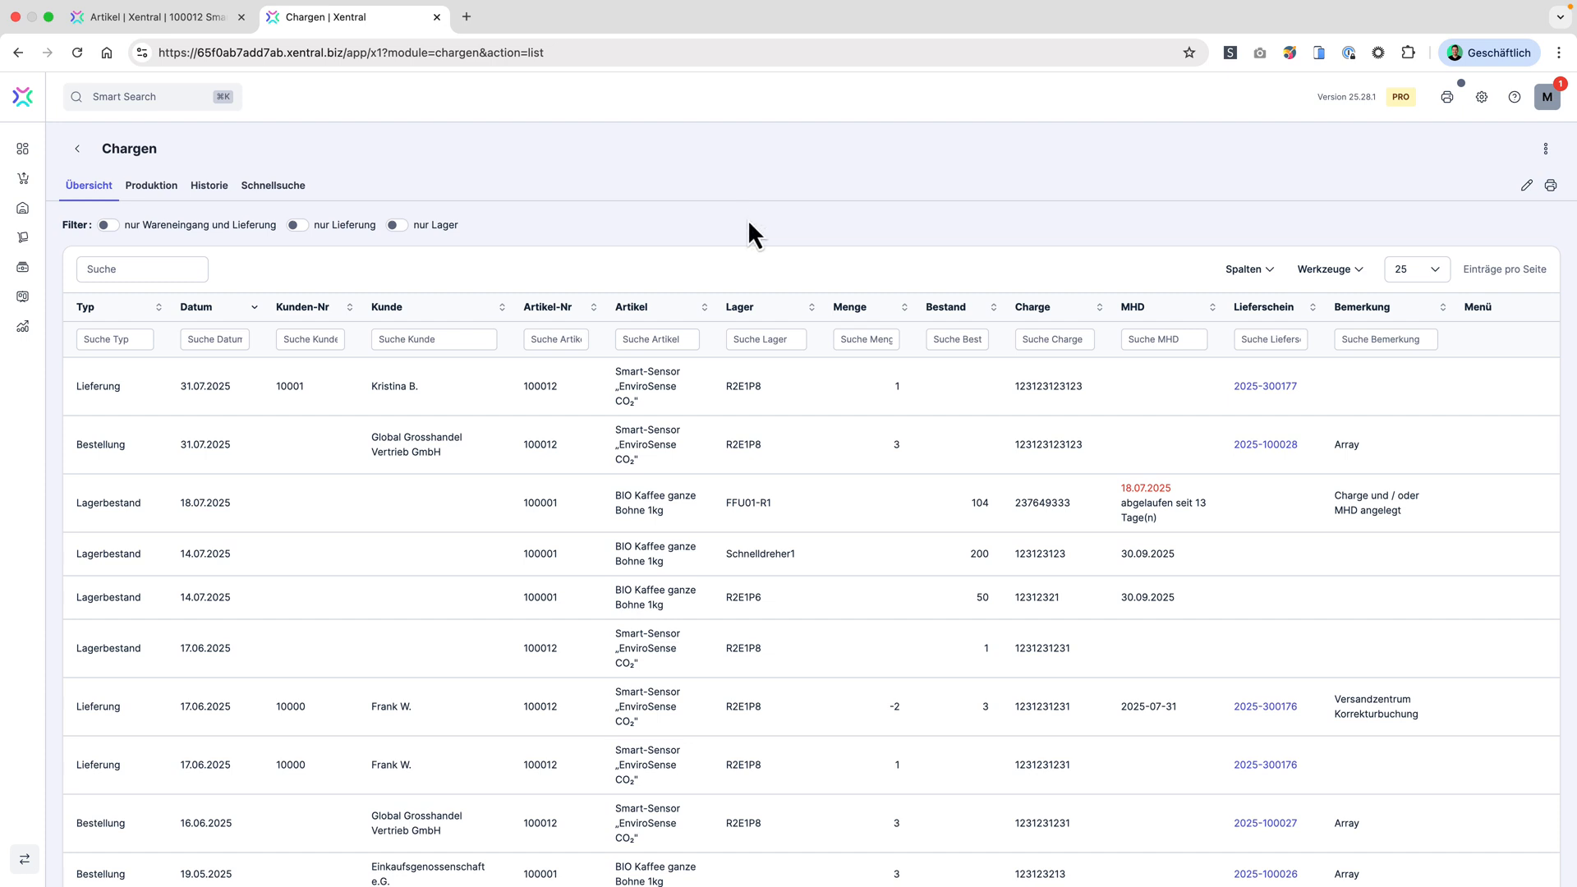
# Step: Search for the Mindesthaltbarkeit app and review the best-before dates of the articles in stock
pyautogui.click(106, 100)
pyautogui.write('mindesthaltbarkeit')
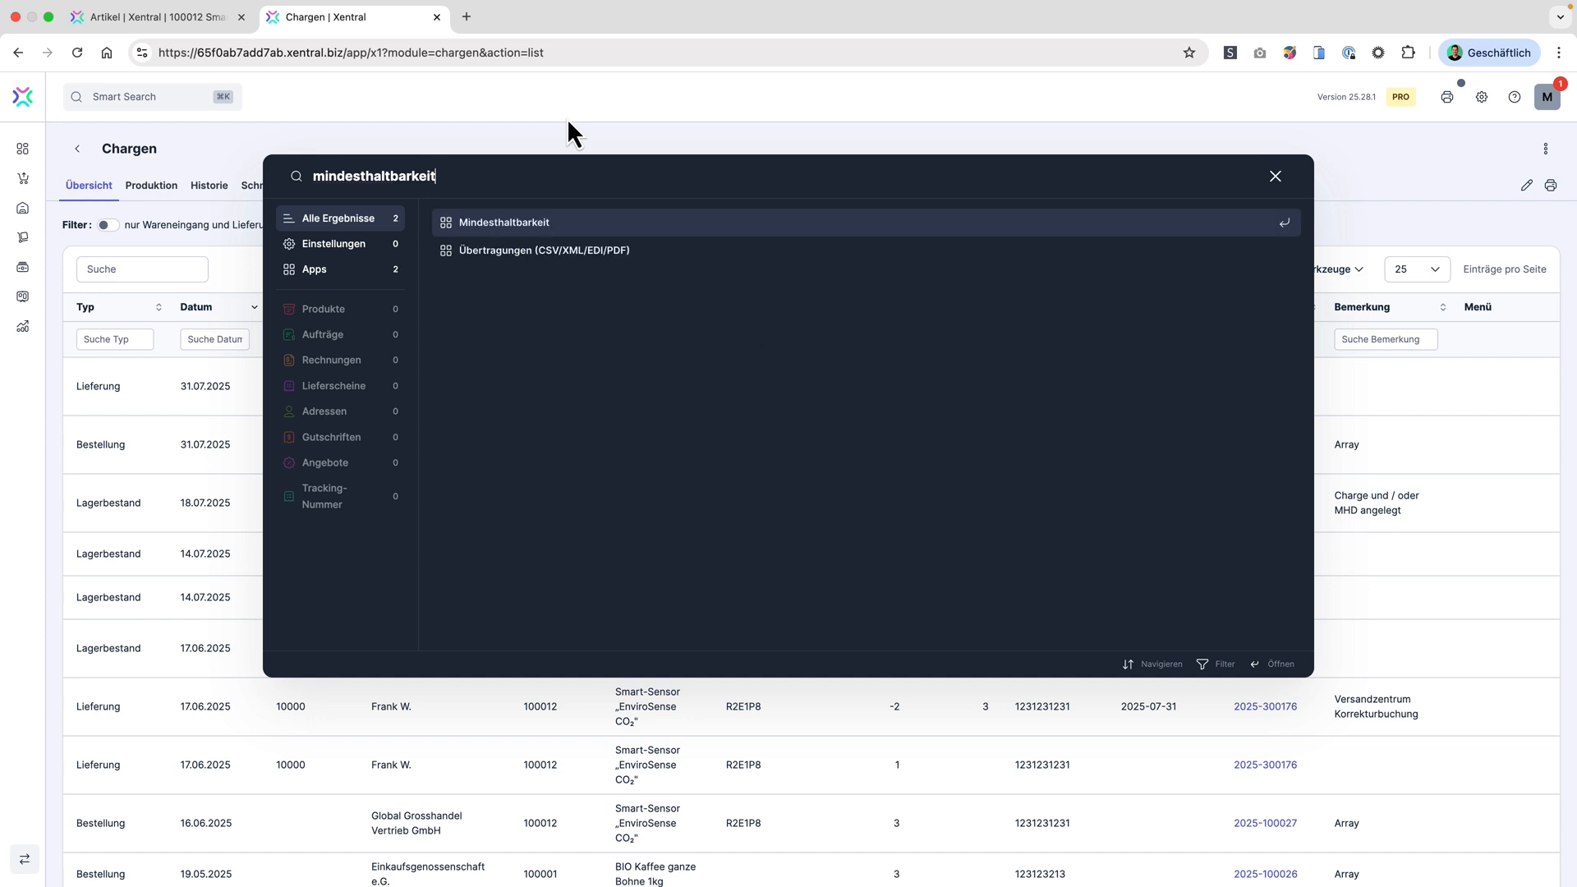
pyautogui.click(604, 217)
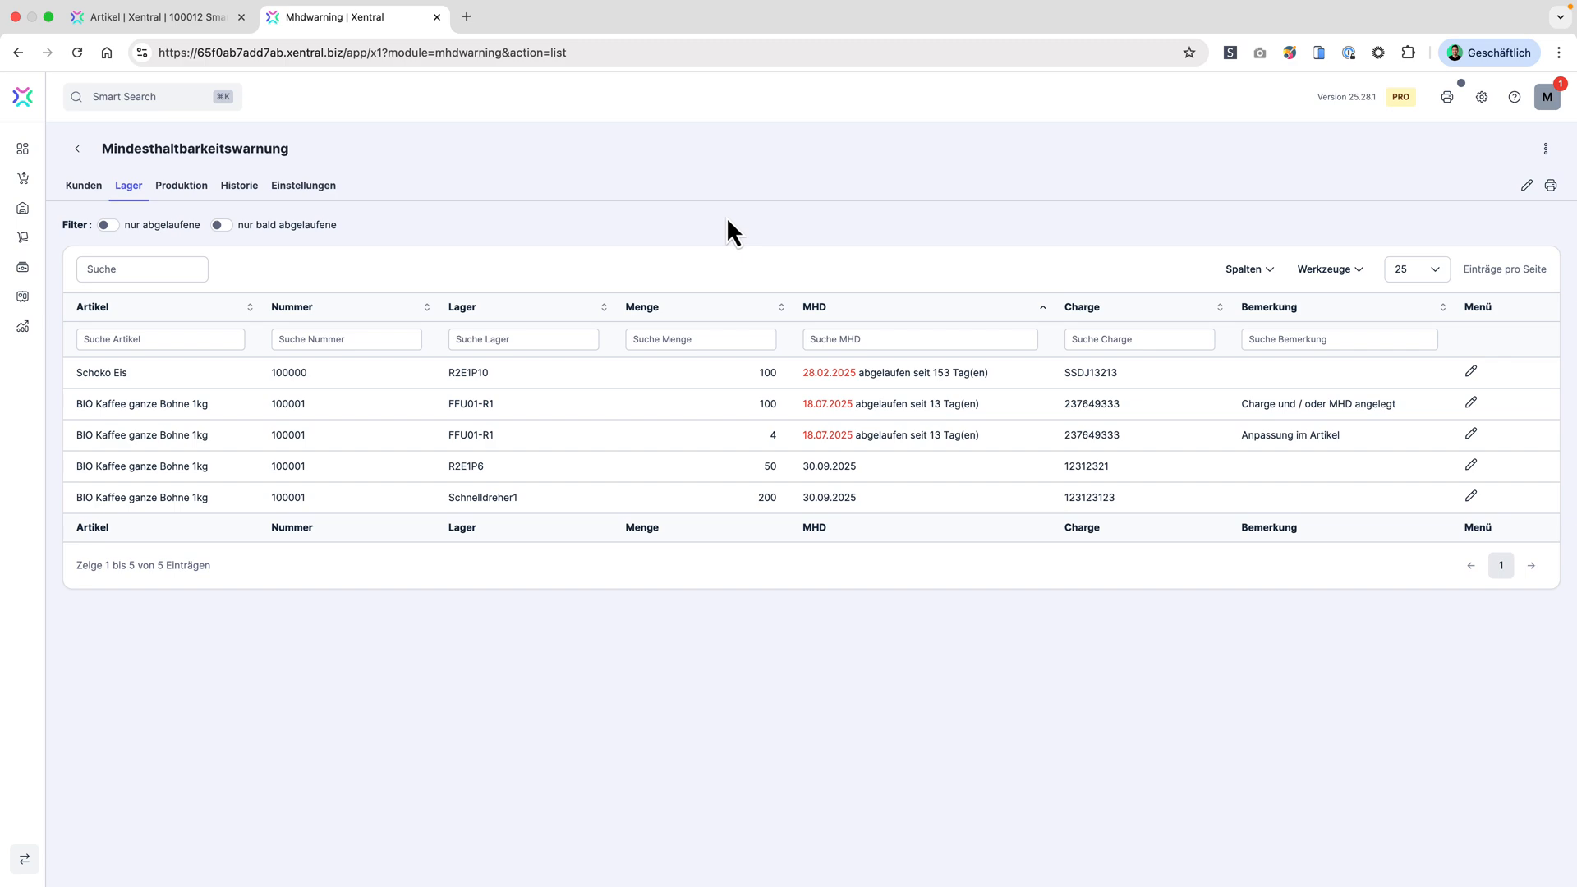
# Step: Filter the settings for "system", open Systemeinstellungen and examine the document options for positions with MHD, Charge and Seriennummern
pyautogui.click(1481, 97)
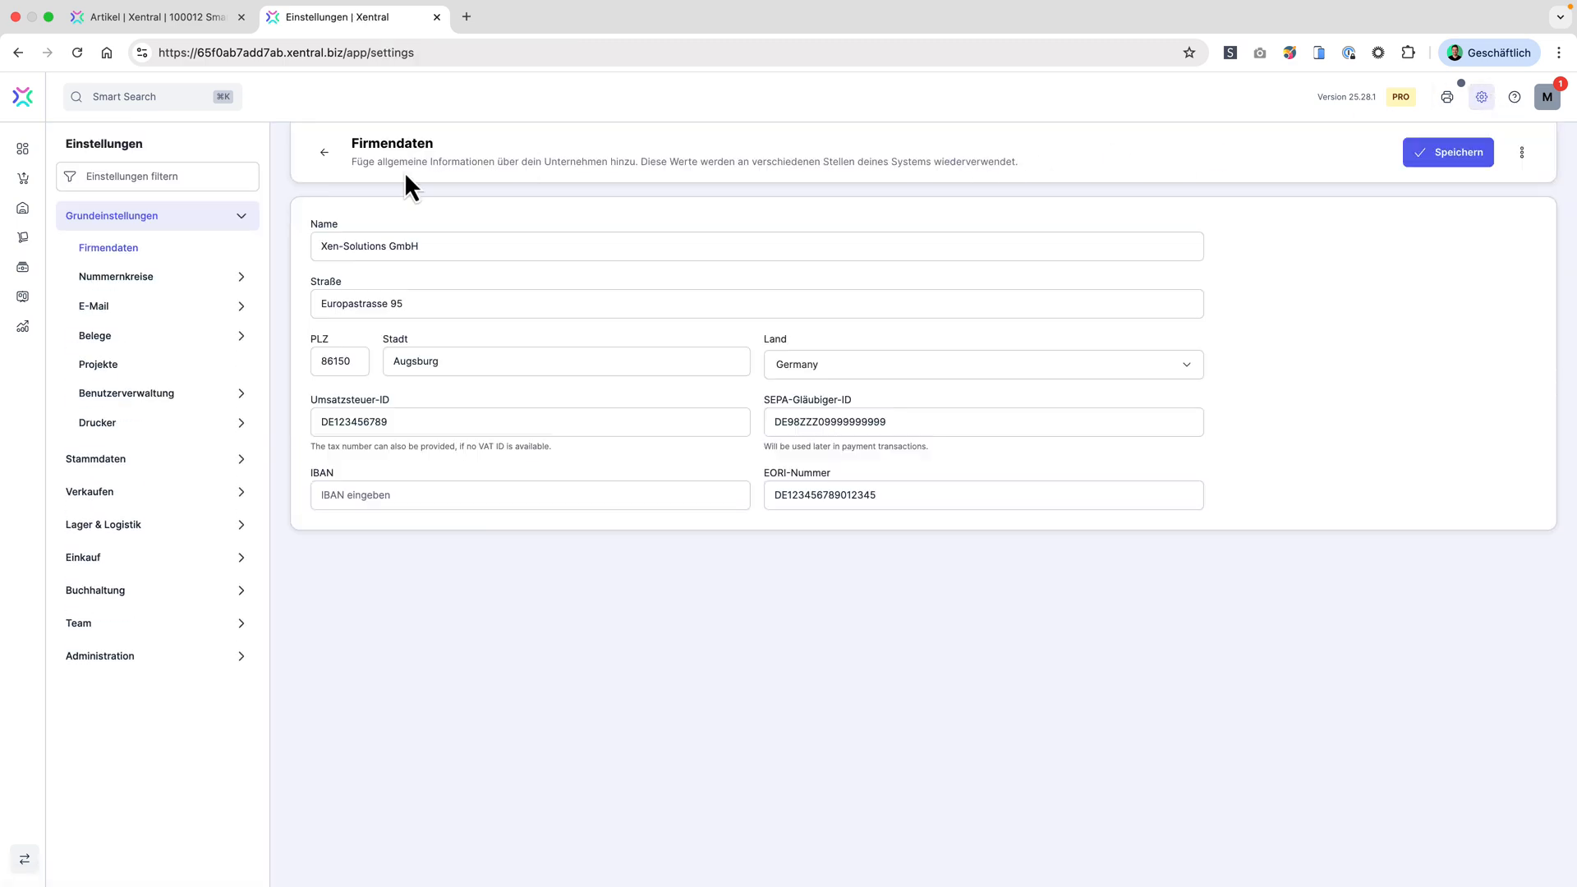
pyautogui.click(118, 174)
pyautogui.write('system')
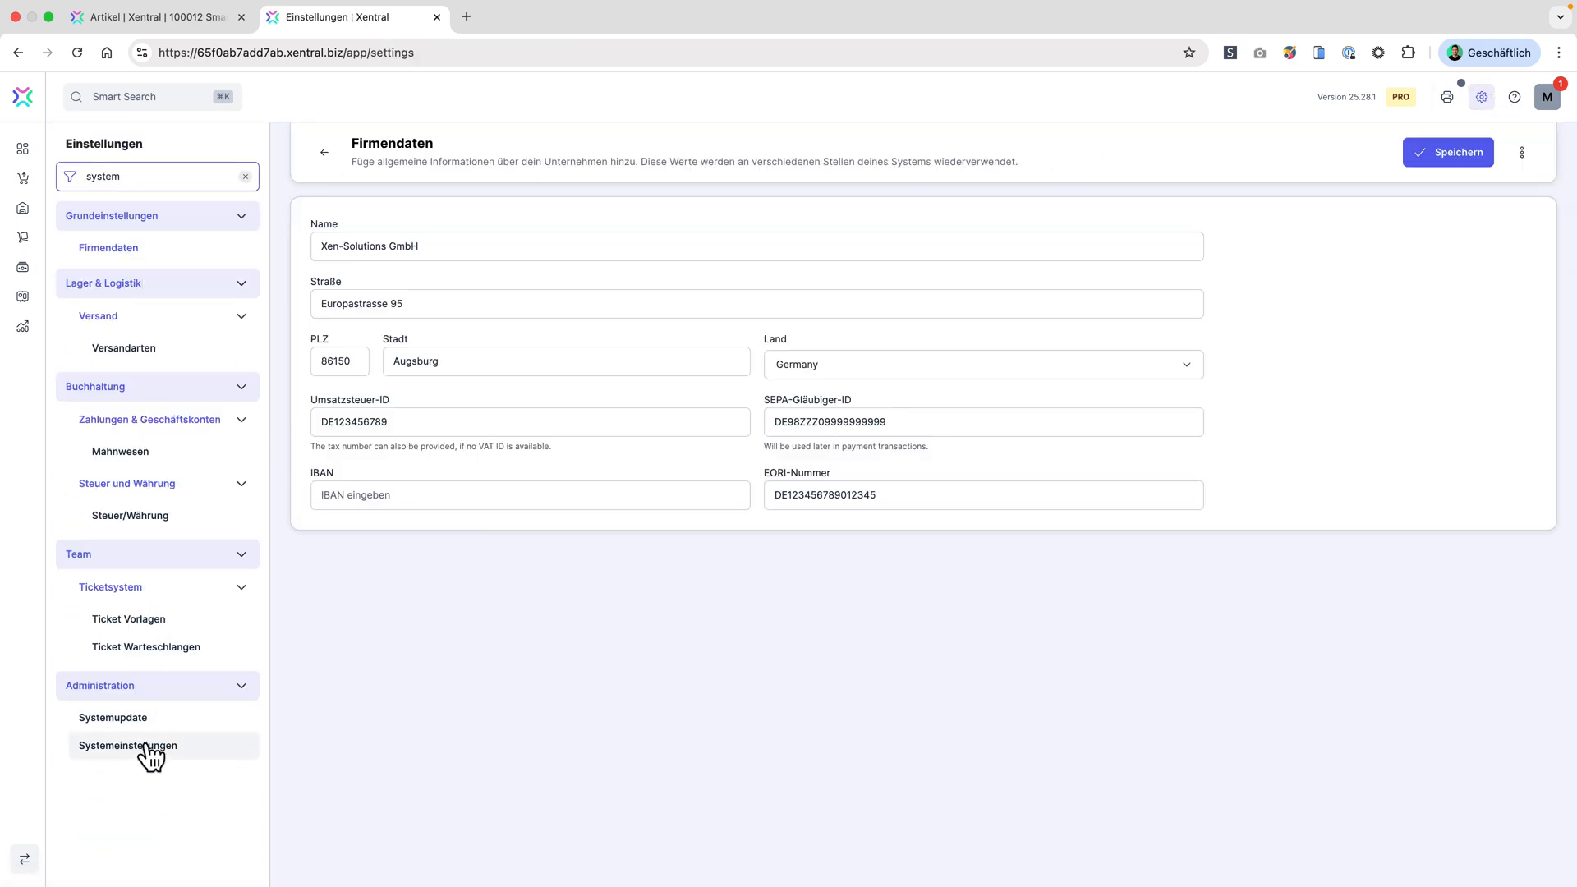
pyautogui.click(148, 747)
pyautogui.scroll(-18, 887, 235)
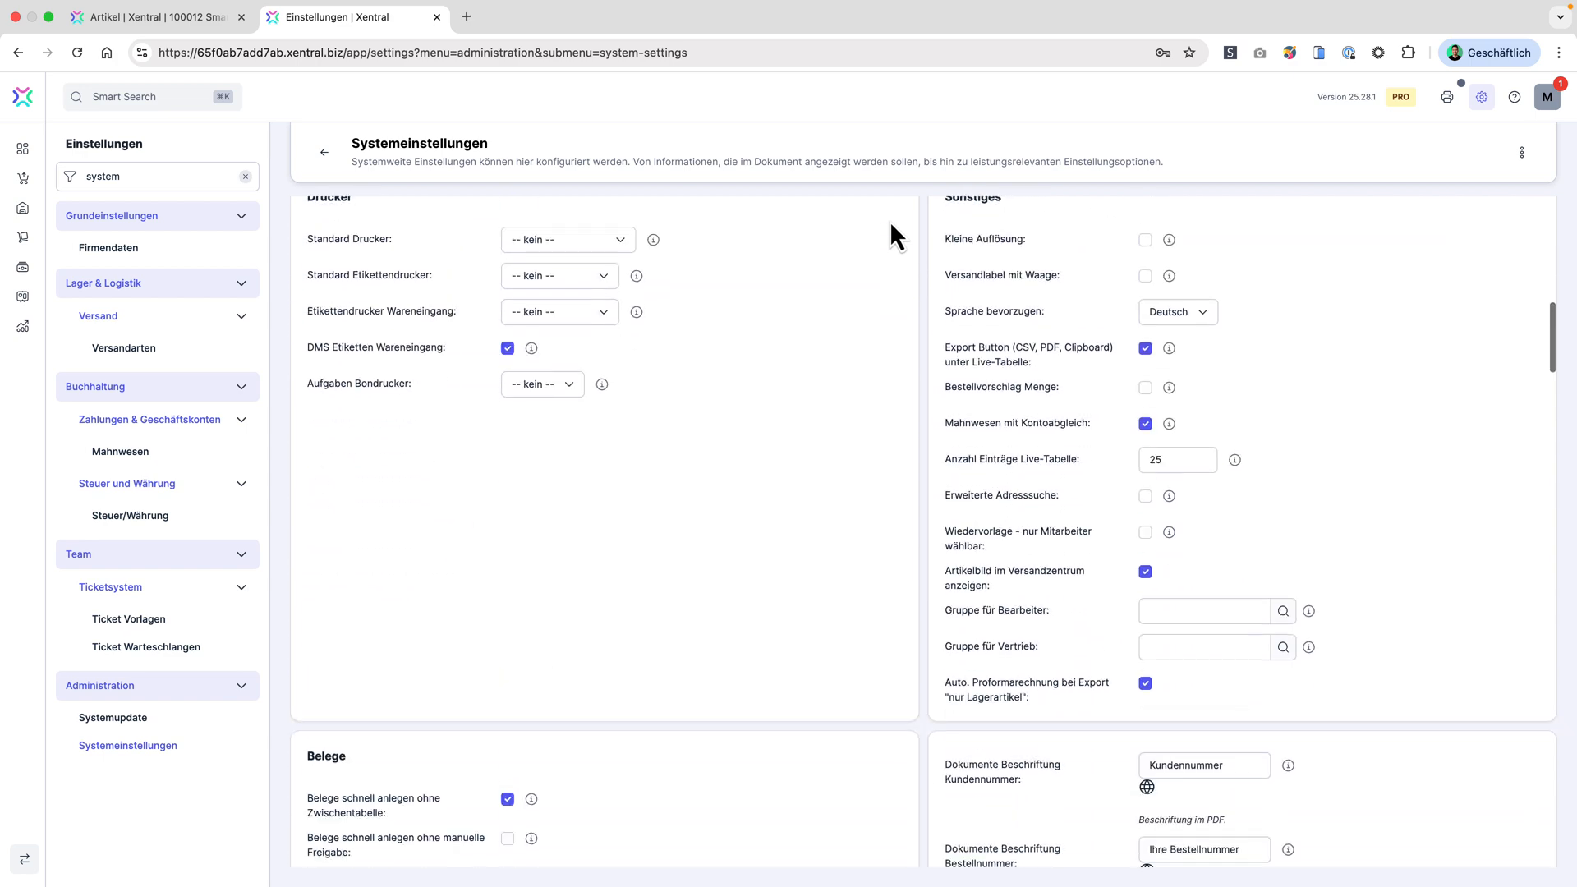
pyautogui.scroll(-7, 889, 220)
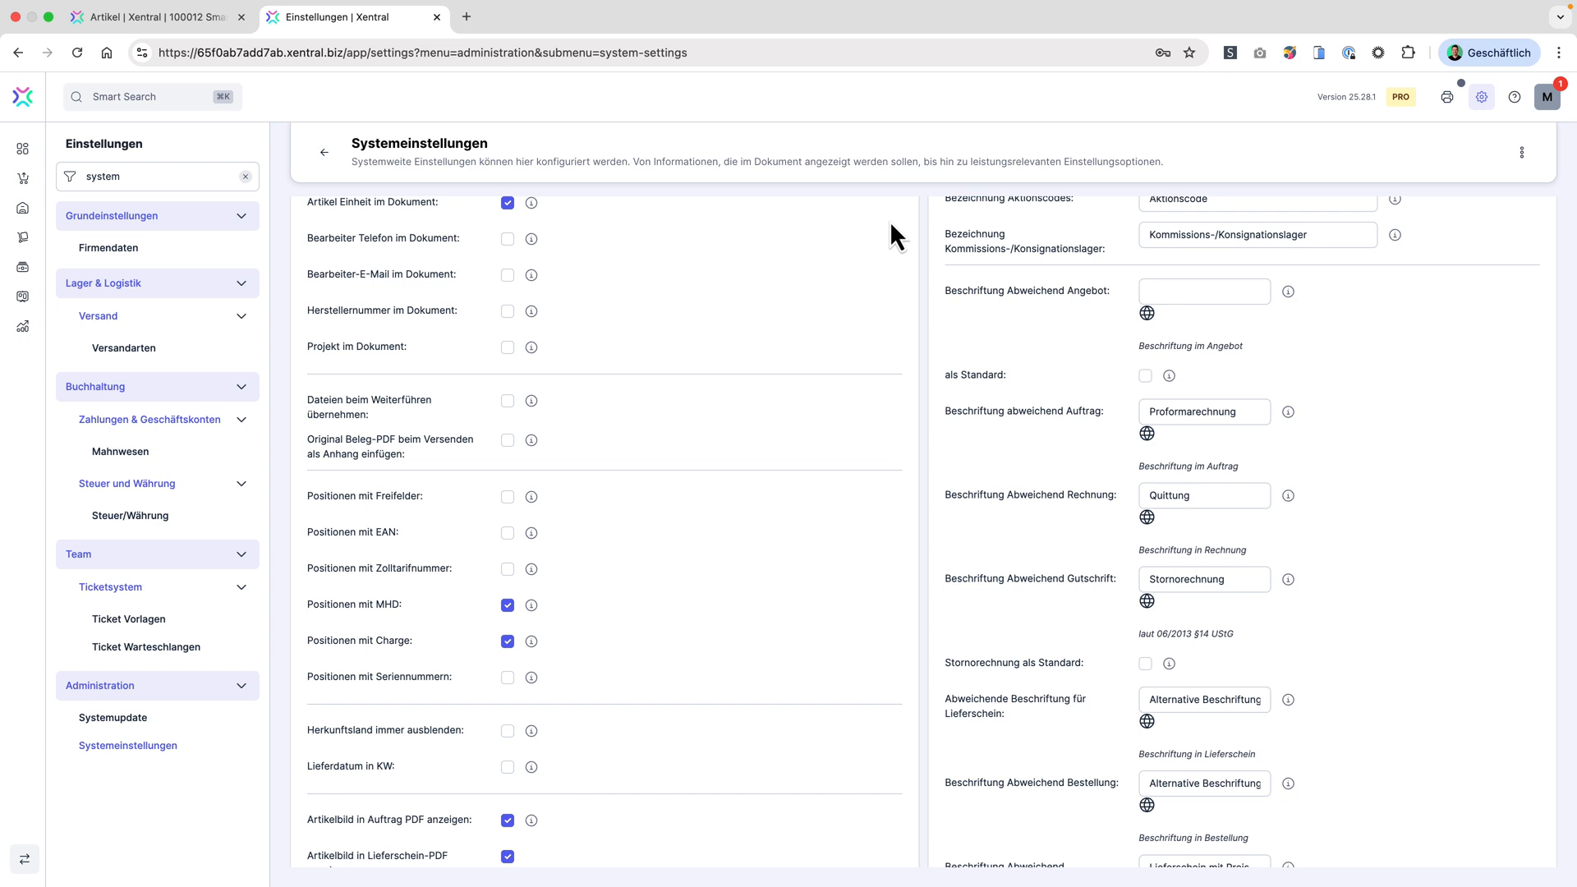
# Step: Filter the settings for "Projekte" and open the STANDARD project for editing
pyautogui.doubleClick(97, 172)
pyautogui.write('Projekte')
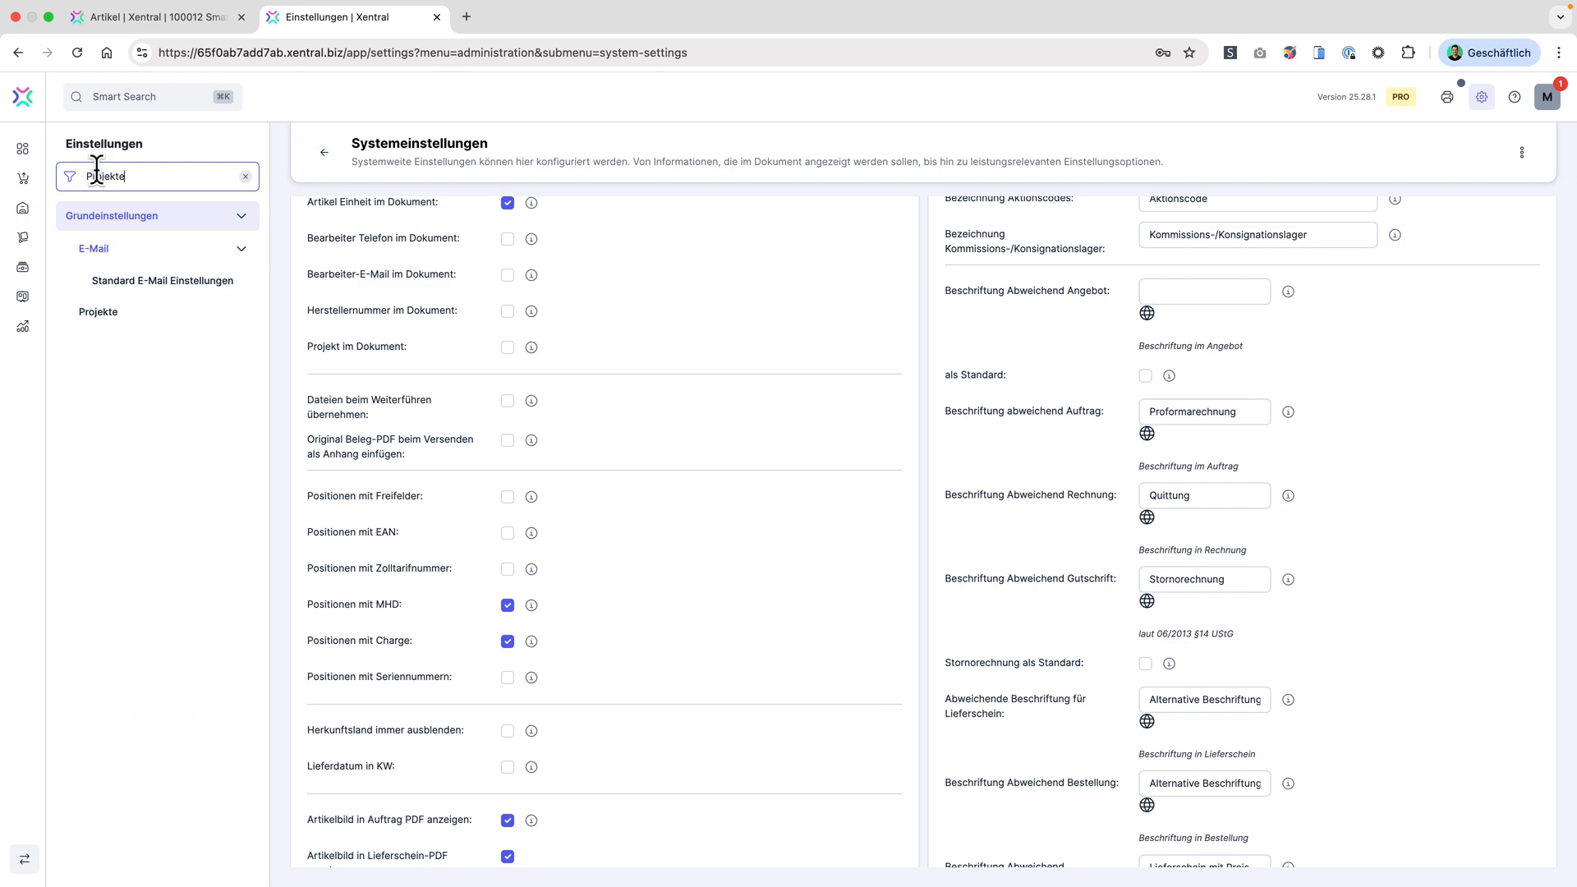
pyautogui.click(106, 312)
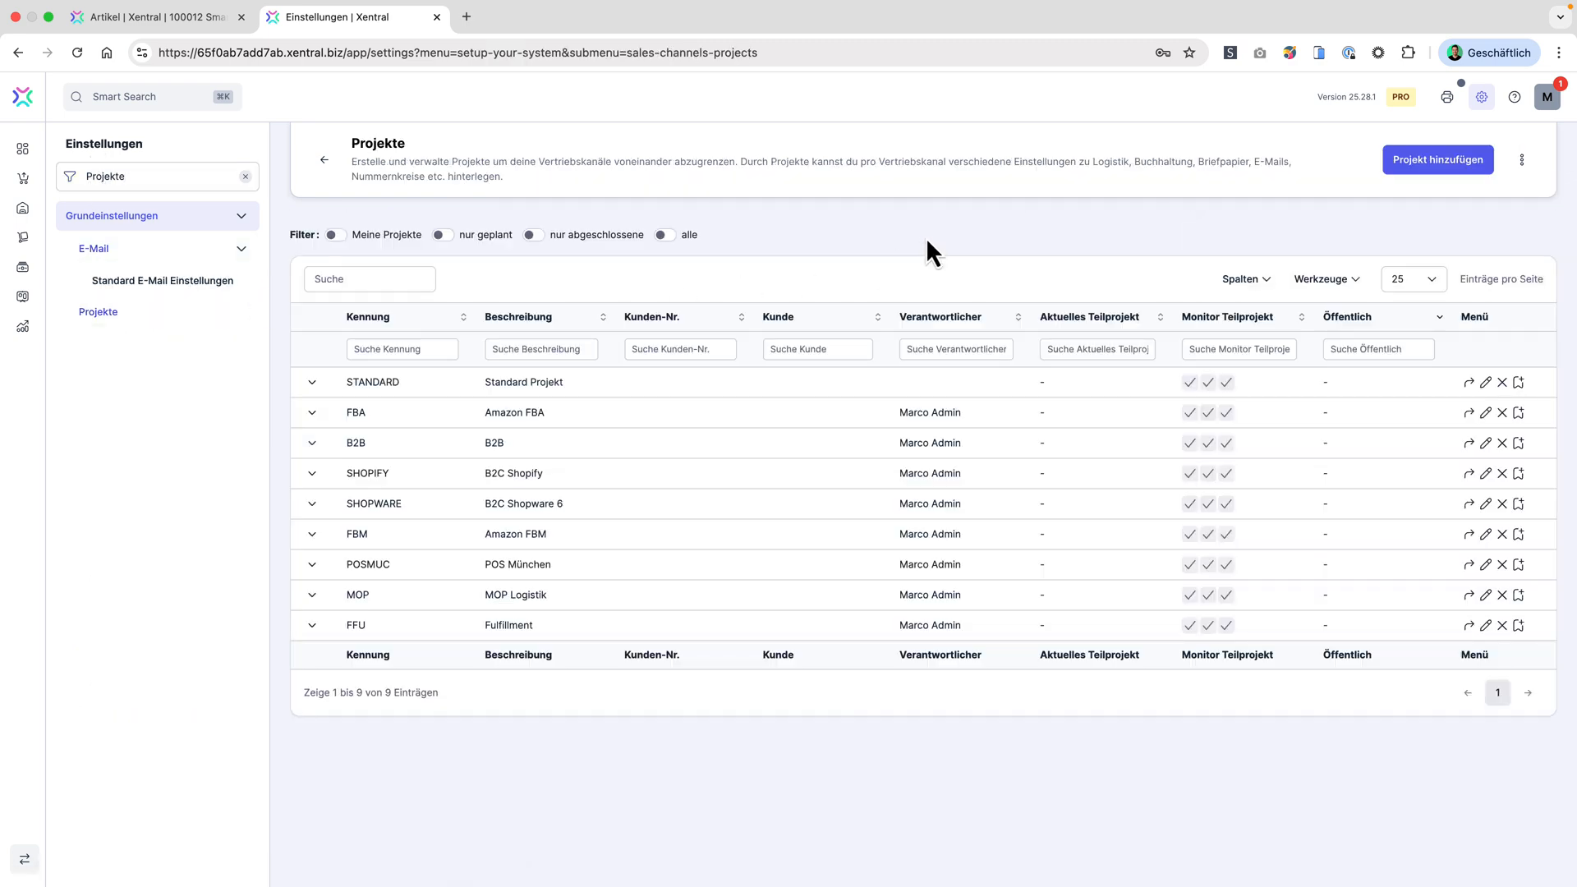
pyautogui.click(1486, 384)
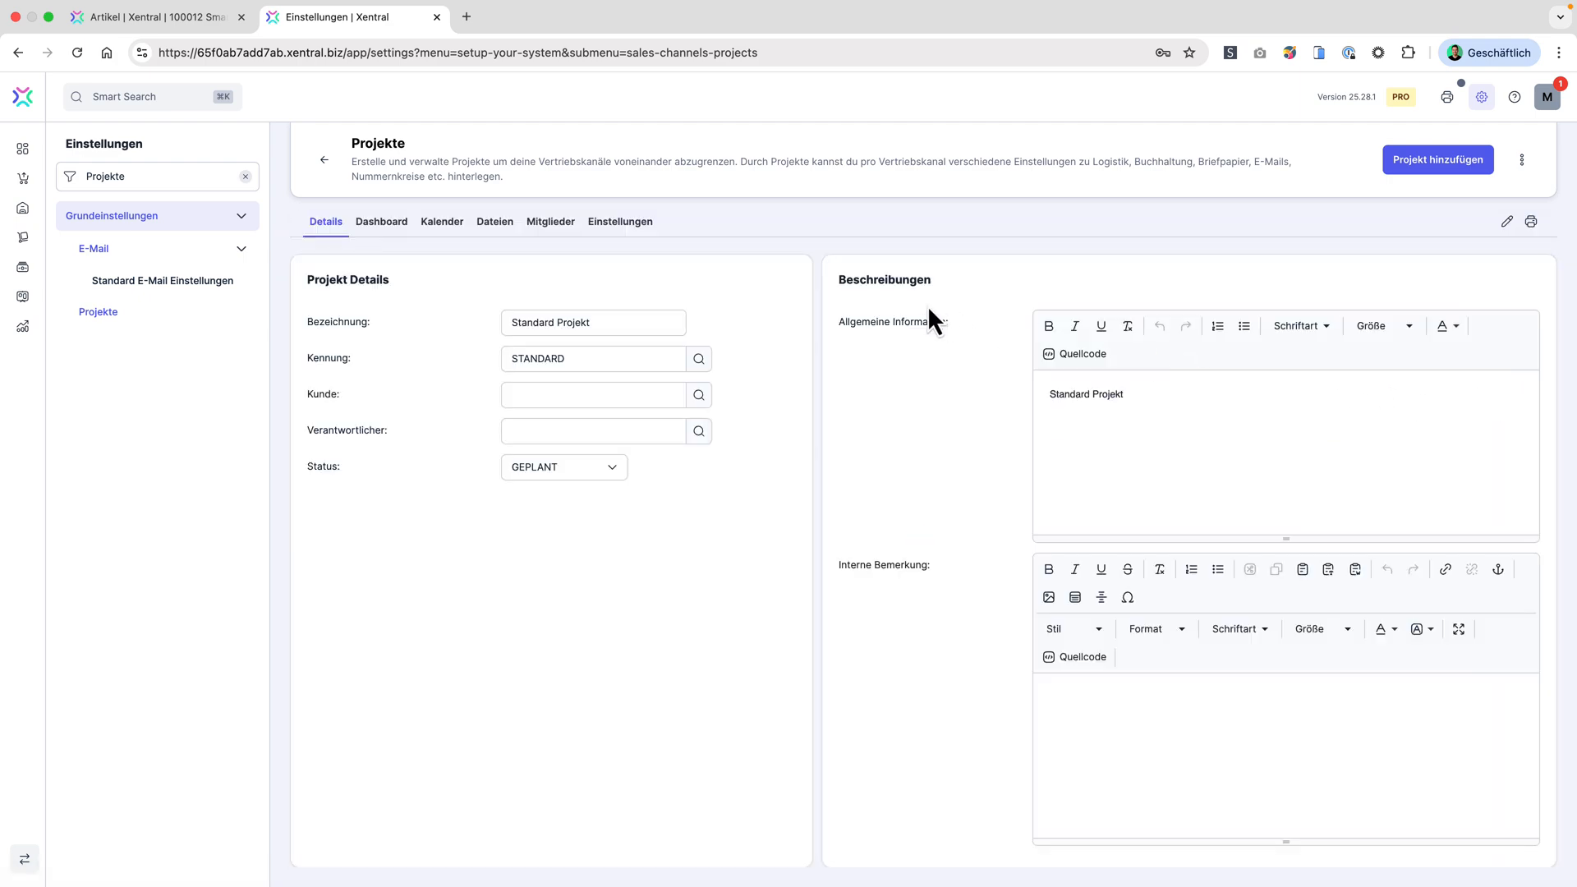
# Step: Examine the STANDARD project's Logistik / Versand options for automatic stock removal of Chargen, MHDs and Seriennummern
pyautogui.click(620, 225)
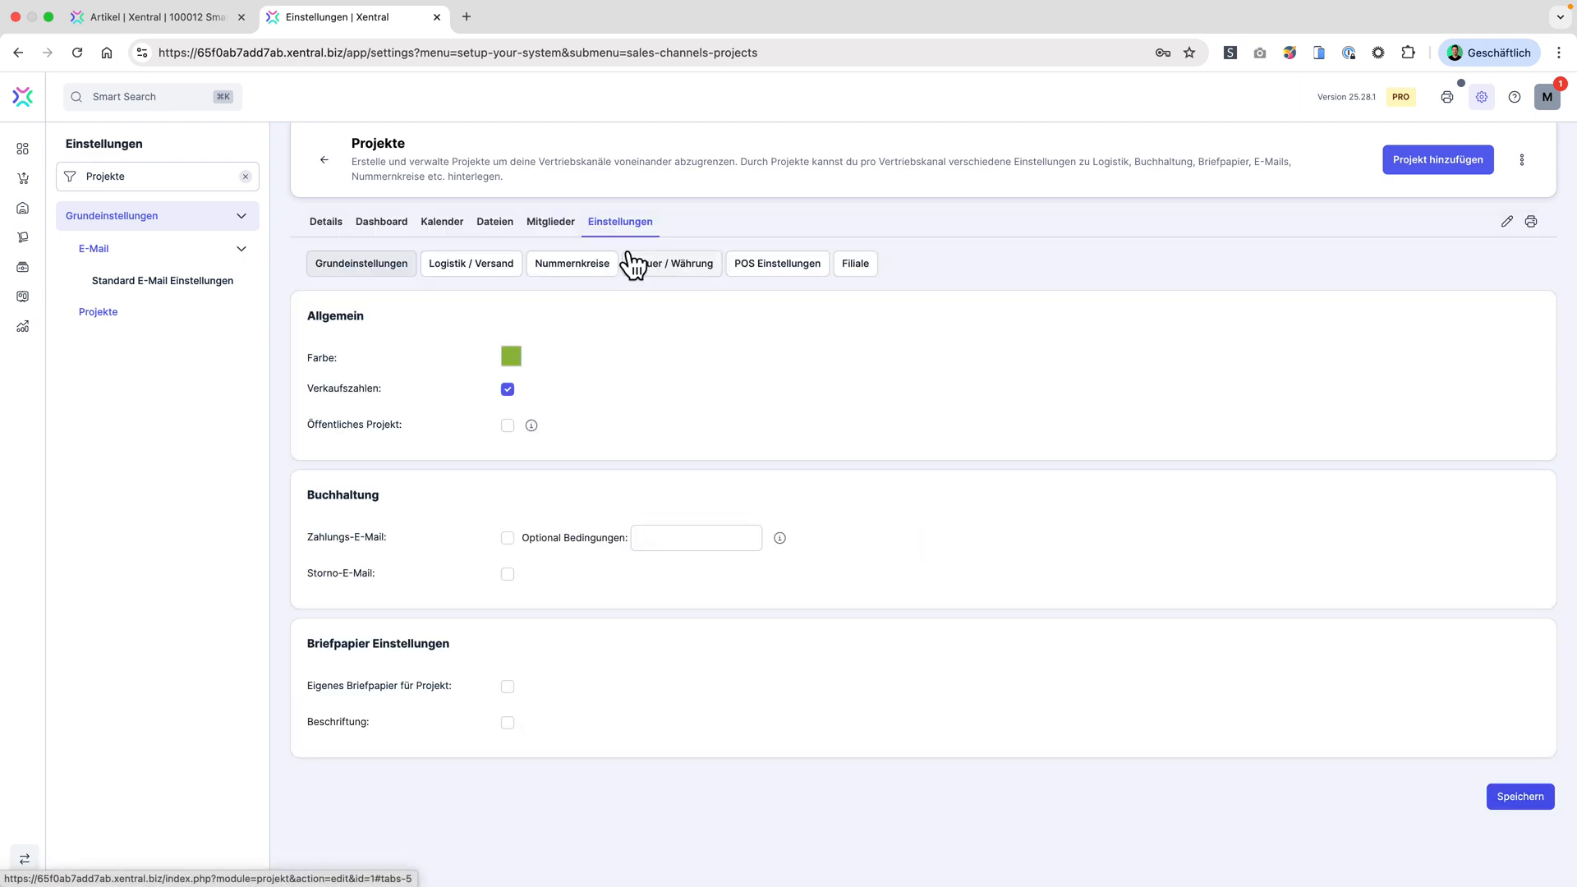
pyautogui.click(480, 269)
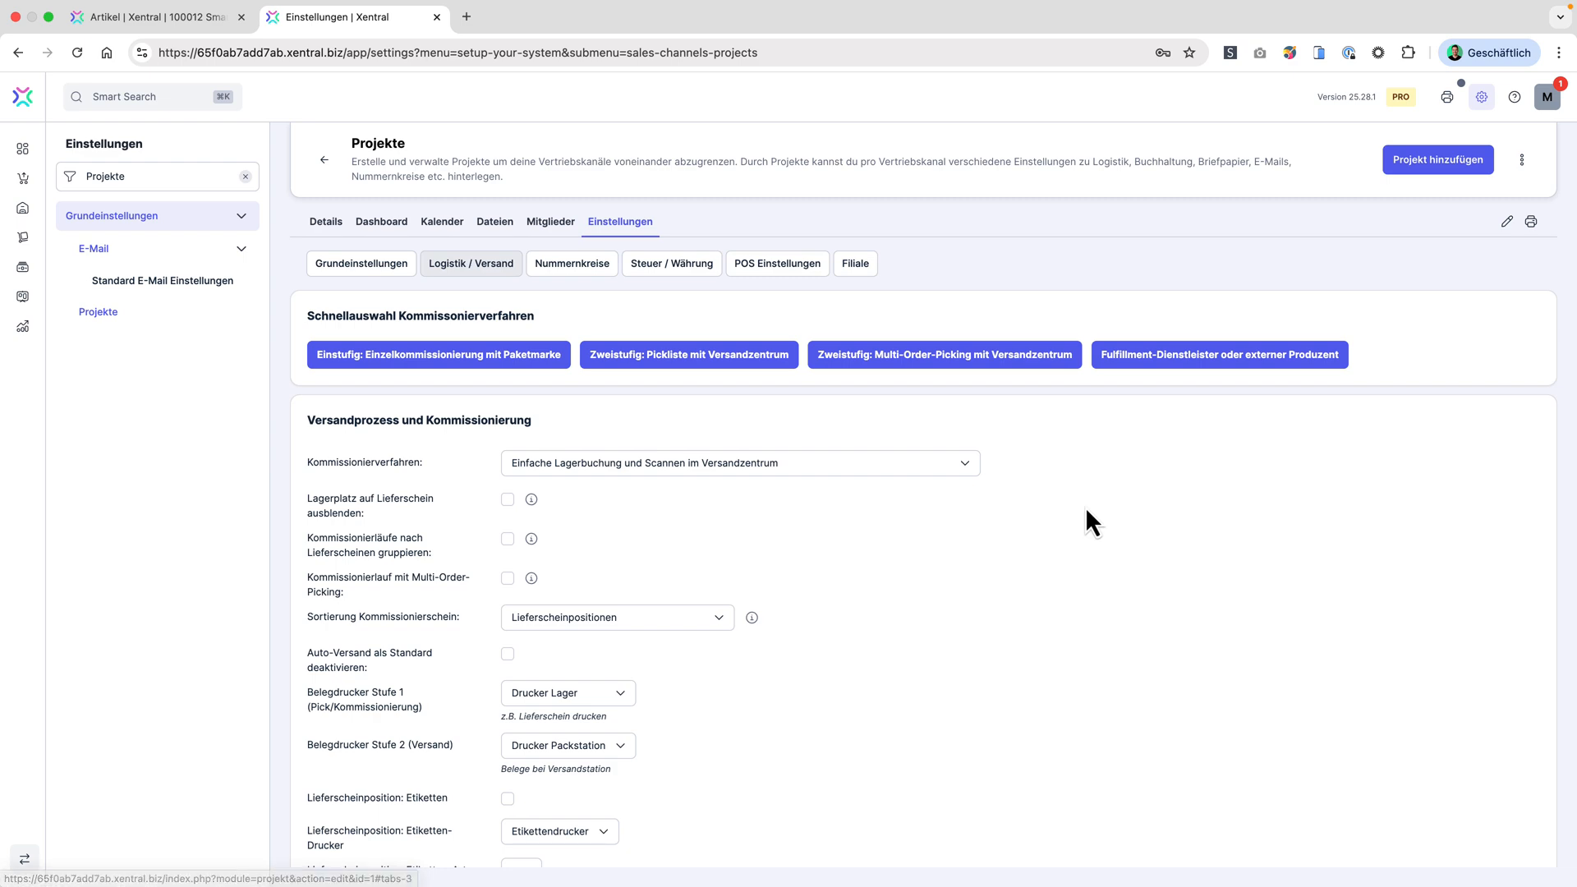
pyautogui.scroll(-7, 1085, 504)
pyautogui.scroll(-8, 1085, 504)
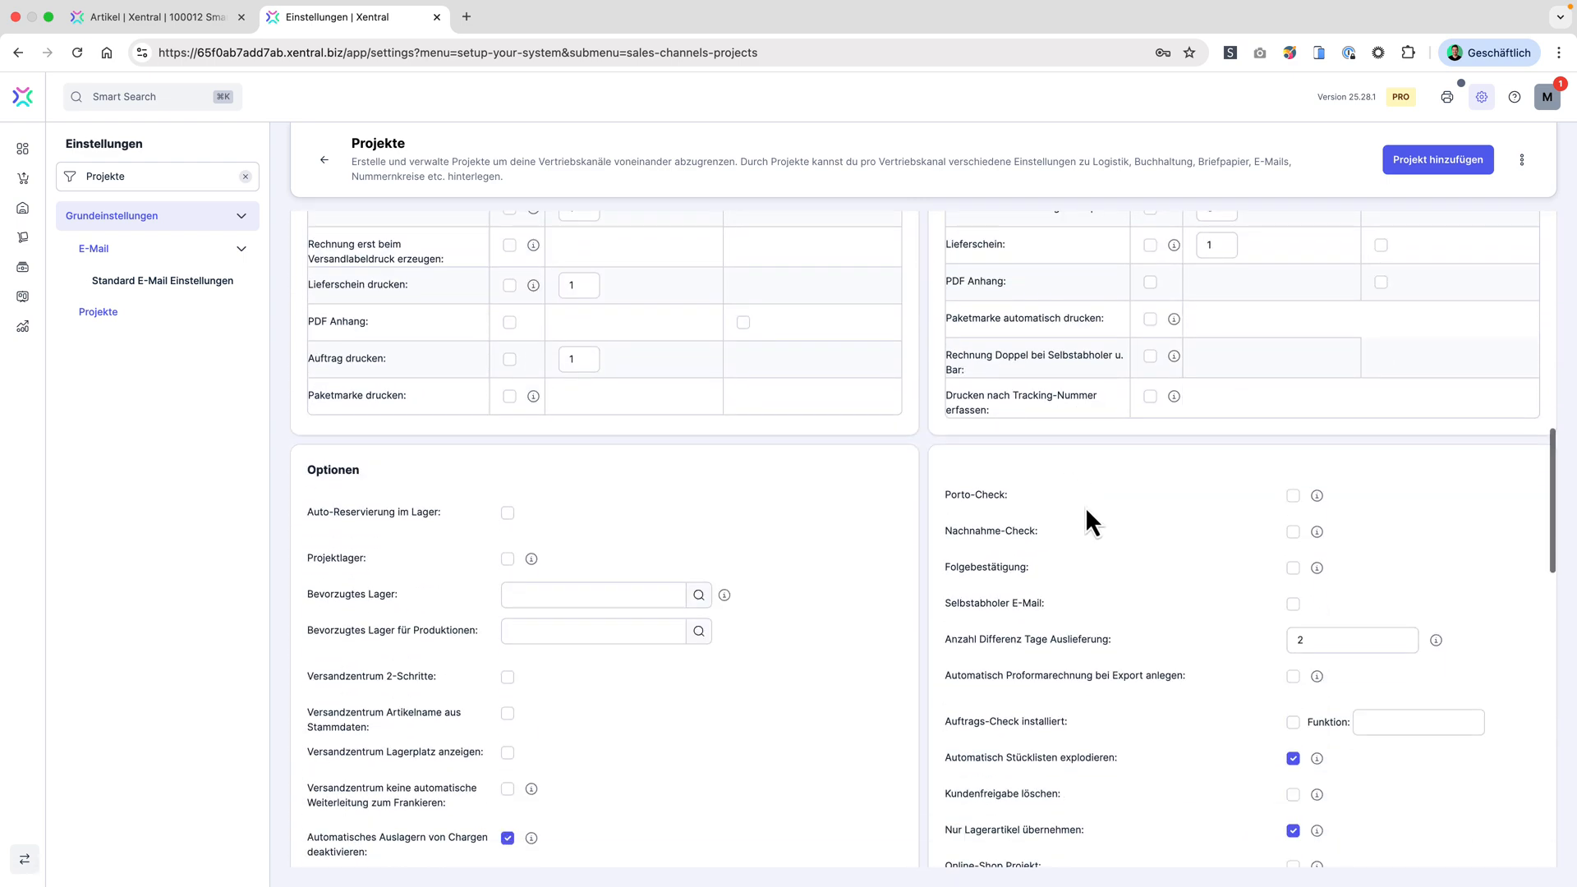
pyautogui.scroll(-2, 1086, 506)
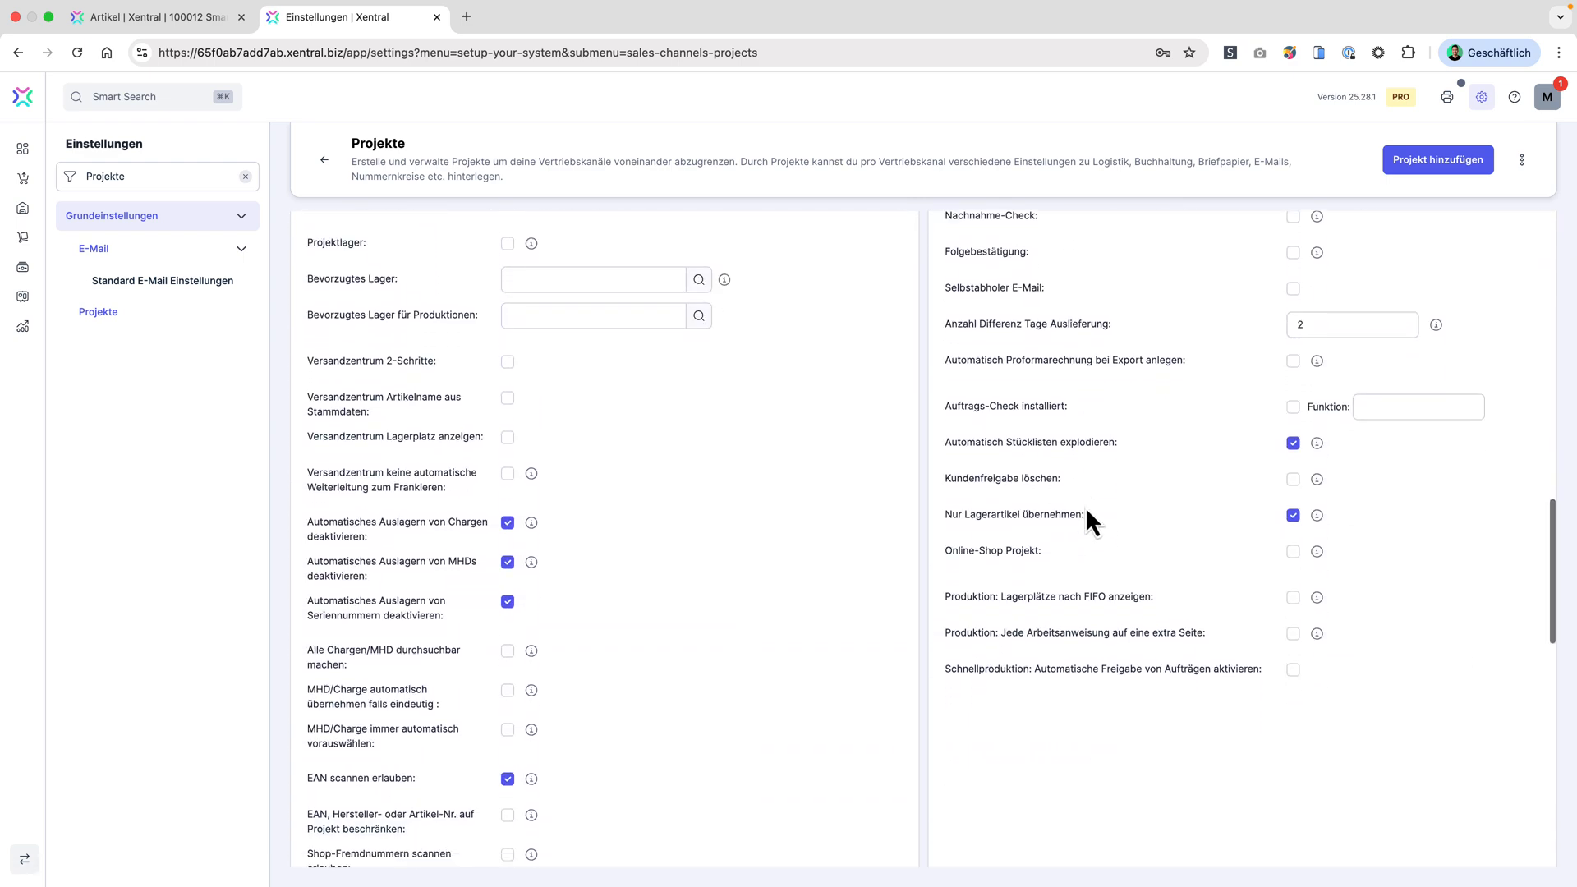